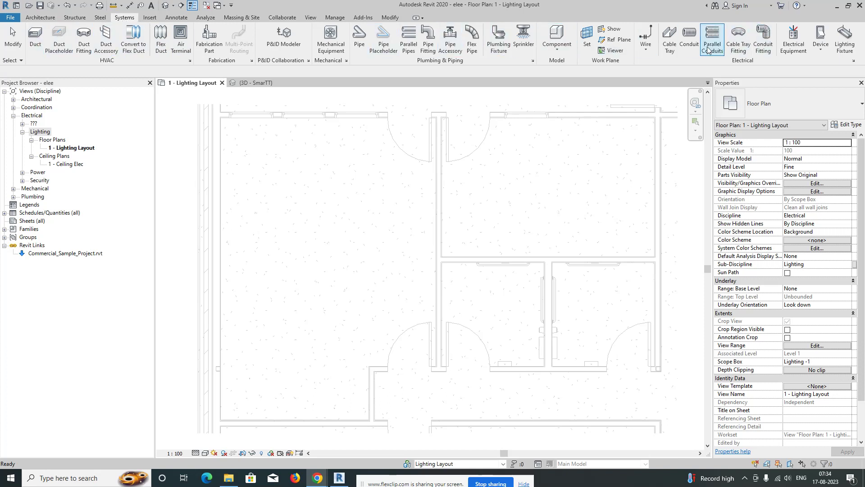
Step: Place a DB PANEL type of the ARC_E_EE_Final Distribution Board_v1 family, rotated against the short corridor wall beside the large room's door
click(794, 38)
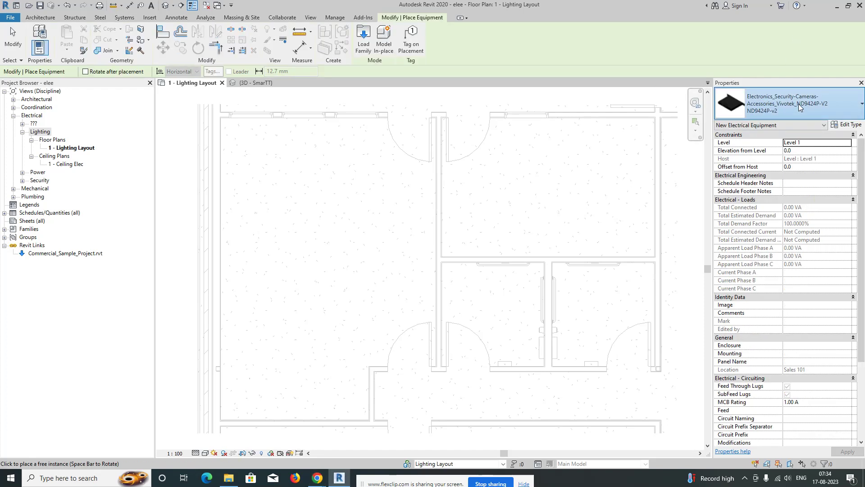
click(798, 104)
scroll(732, 221, up, 8)
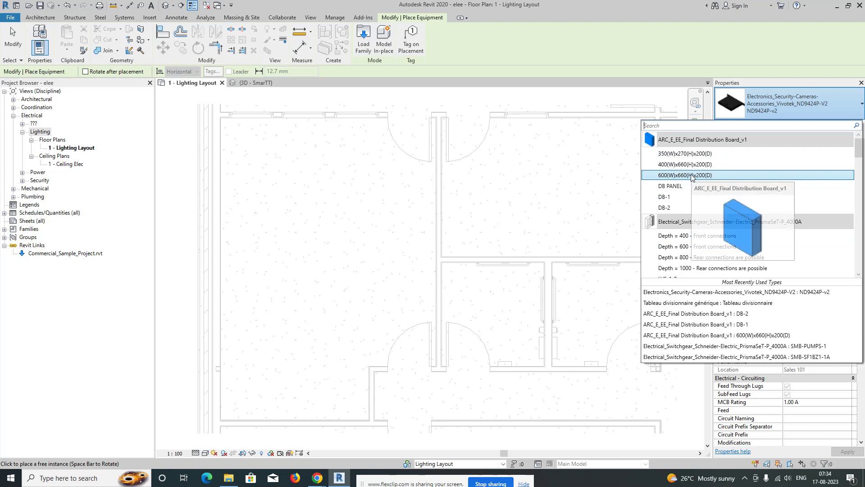
click(666, 186)
scroll(369, 374, up, 3)
middle_drag(360, 387, 386, 297)
key(space)
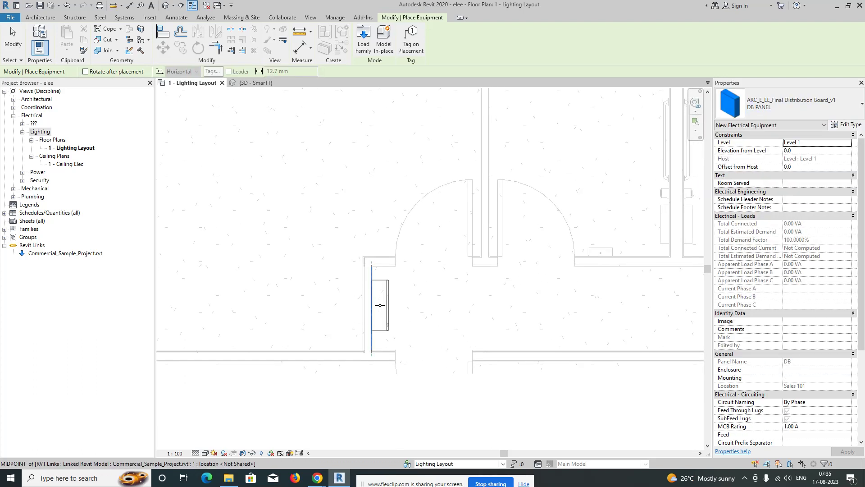
click(380, 305)
key(Escape)
key(Escape)
Step: Tag the distribution board by category and position the tag beside it
key(t)
key(g)
click(383, 306)
drag(380, 315, 414, 318)
key(Escape)
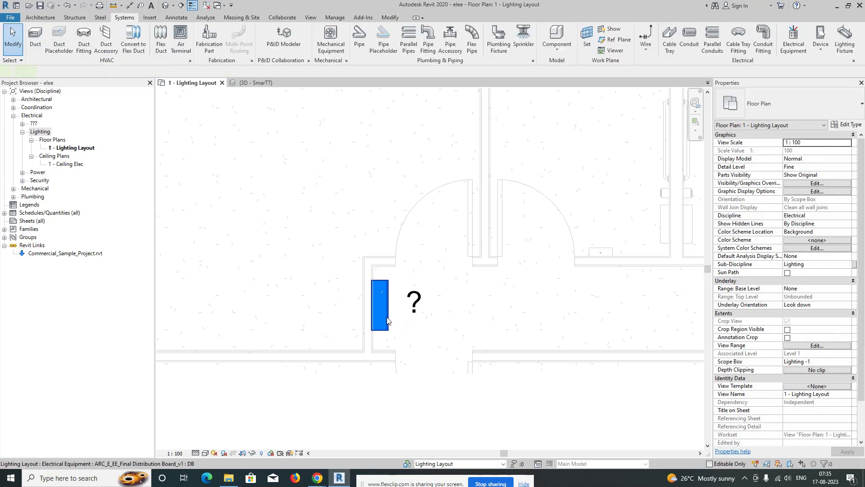
Step: Set the distribution board's Type Mark to DB-LIGHTING in its type properties
click(387, 321)
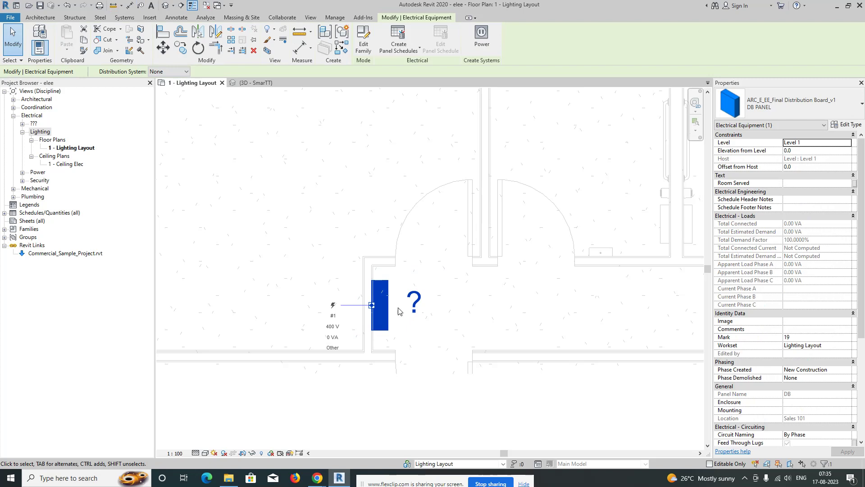
click(845, 127)
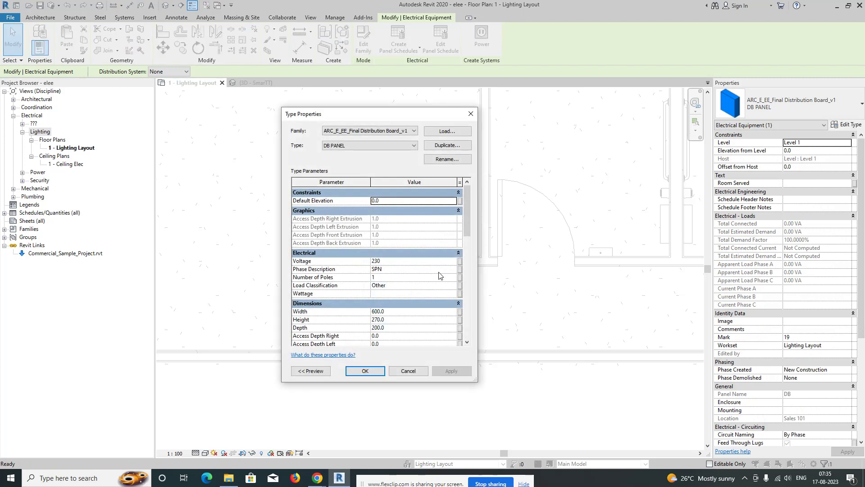
scroll(439, 275, down, 5)
scroll(420, 277, down, 1)
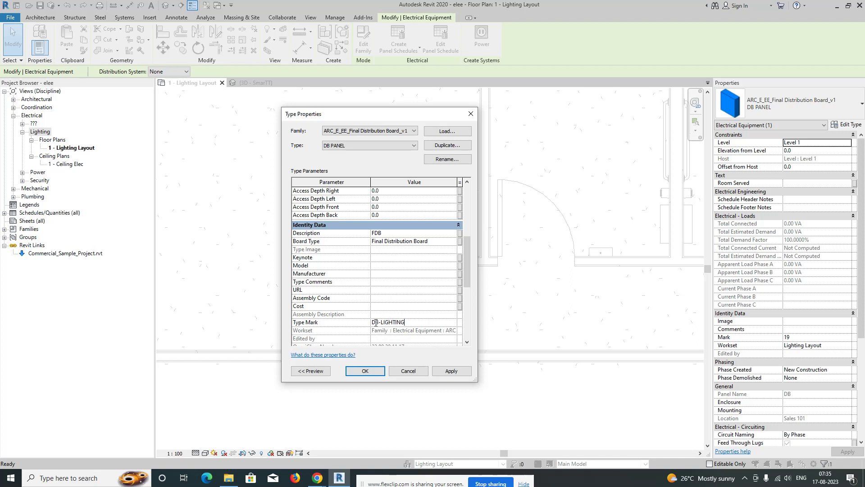
click(365, 371)
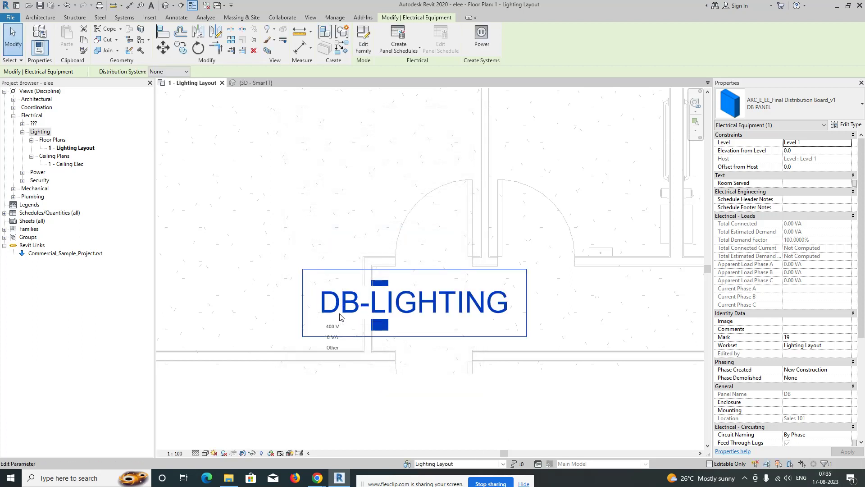
Step: Move the board's tag into the corridor so it clears the distribution board
key(Escape)
click(352, 328)
drag(420, 321, 488, 324)
click(391, 353)
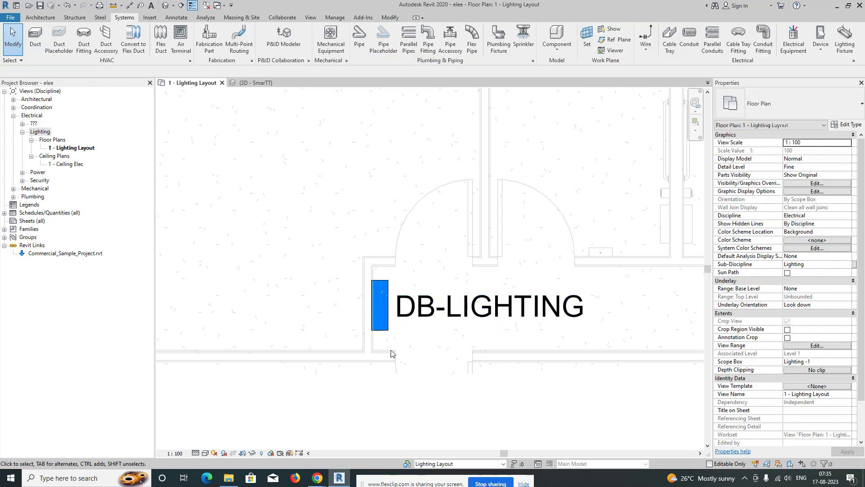
Step: Set the floor plan's view scale to 1:50 and move the DB-LIGHTING tag closer to the board
click(176, 454)
click(185, 385)
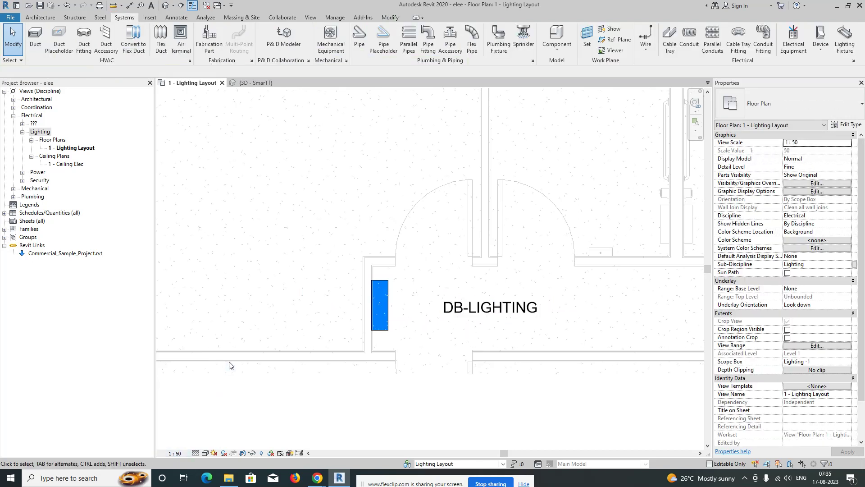
click(490, 311)
drag(492, 320, 444, 318)
click(464, 337)
scroll(464, 338, down, 3)
middle_drag(356, 338, 342, 383)
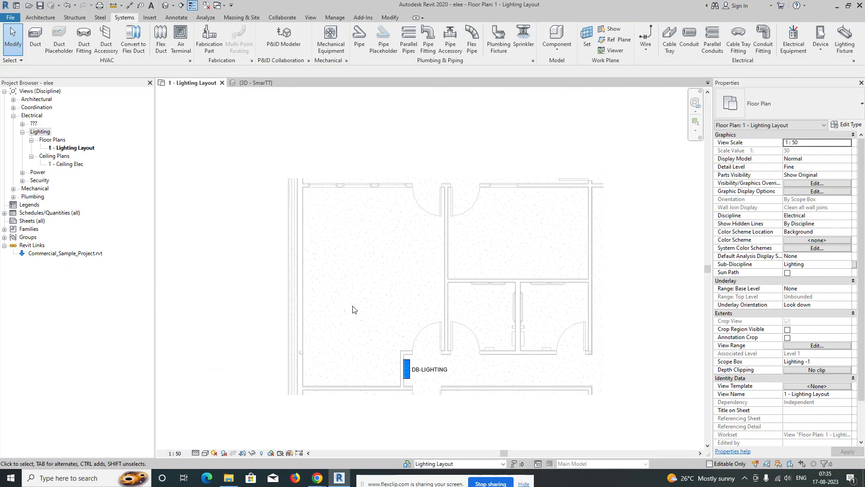
Step: Shorten the distribution board's Type Mark to DB-L in its type properties
scroll(405, 387, up, 3)
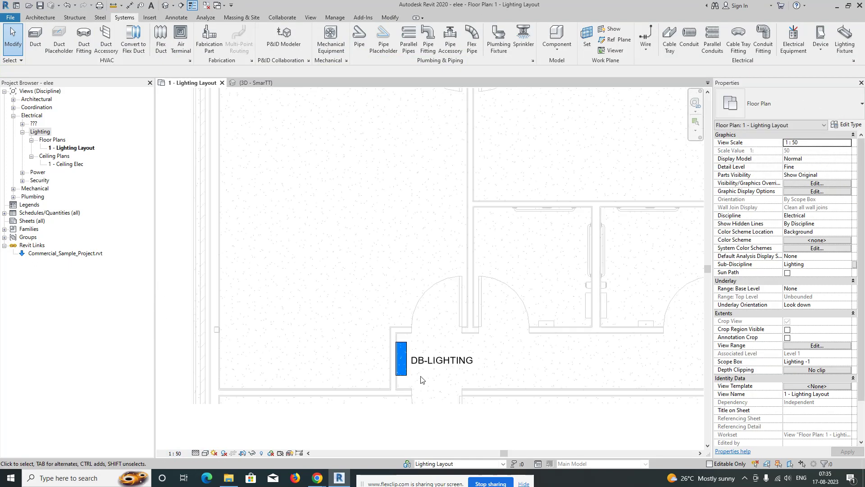
click(407, 375)
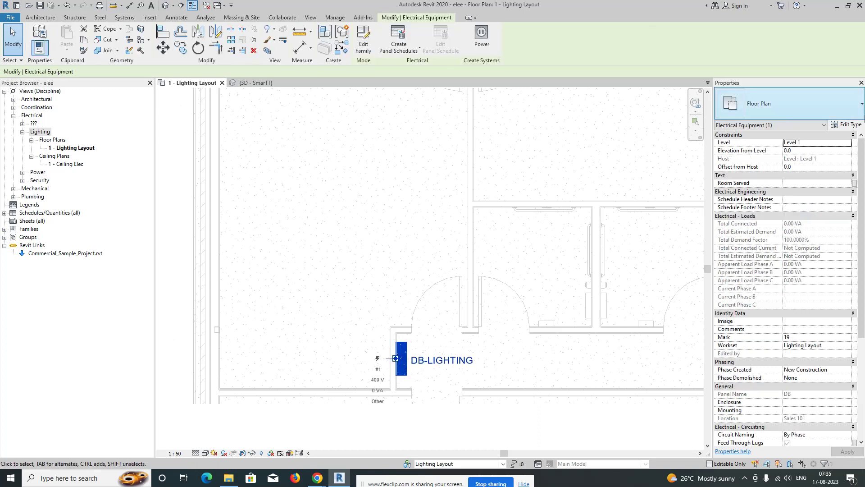
click(848, 126)
scroll(411, 245, down, 8)
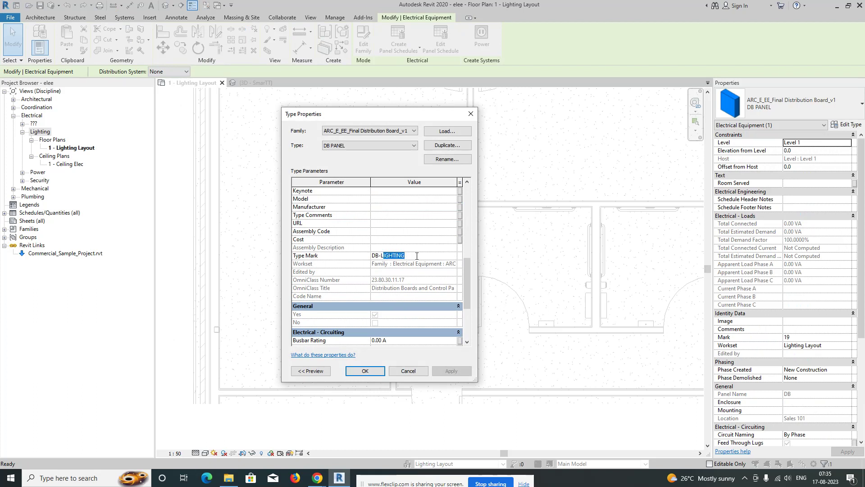
click(365, 372)
Step: Move the DB-L tag right next to the distribution board
scroll(443, 364, up, 3)
click(445, 368)
drag(445, 368, 409, 368)
click(450, 365)
scroll(425, 353, down, 3)
middle_drag(352, 318, 345, 342)
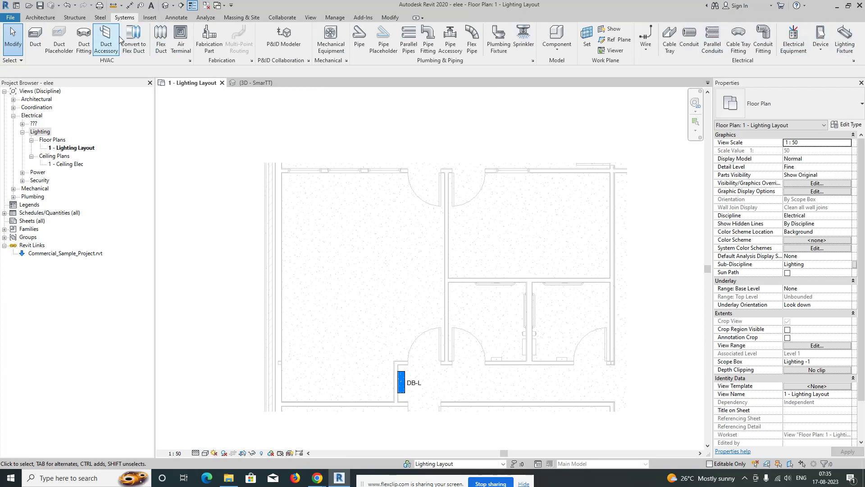
Step: Start placing a lighting fixture and choose the type 42931 LUAN LED White recessed lamp 40W warm light
click(845, 39)
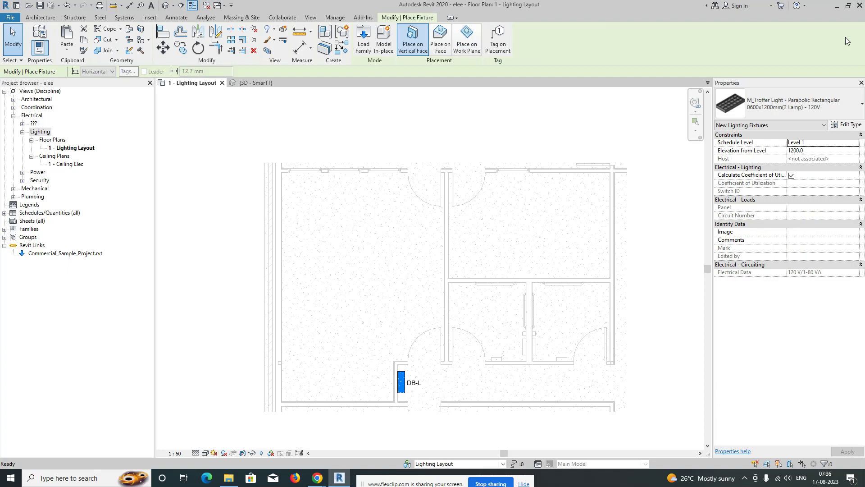
click(801, 107)
scroll(697, 267, down, 5)
scroll(748, 199, up, 5)
scroll(747, 199, up, 8)
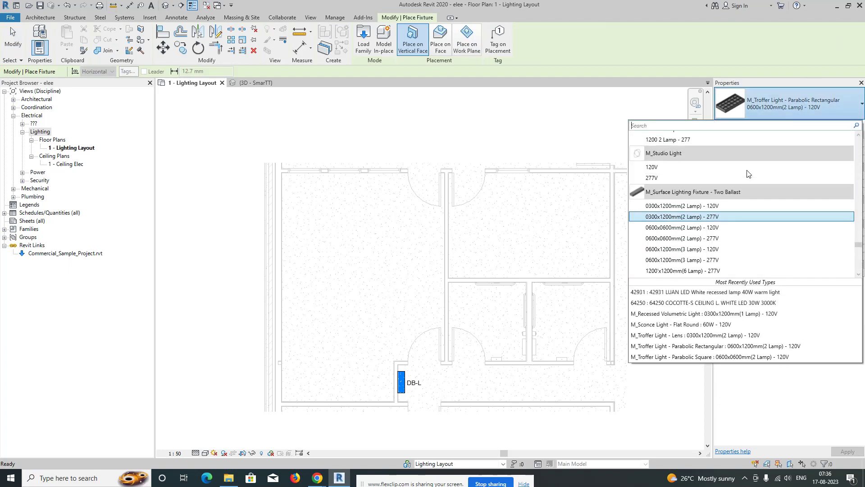
scroll(747, 170, up, 8)
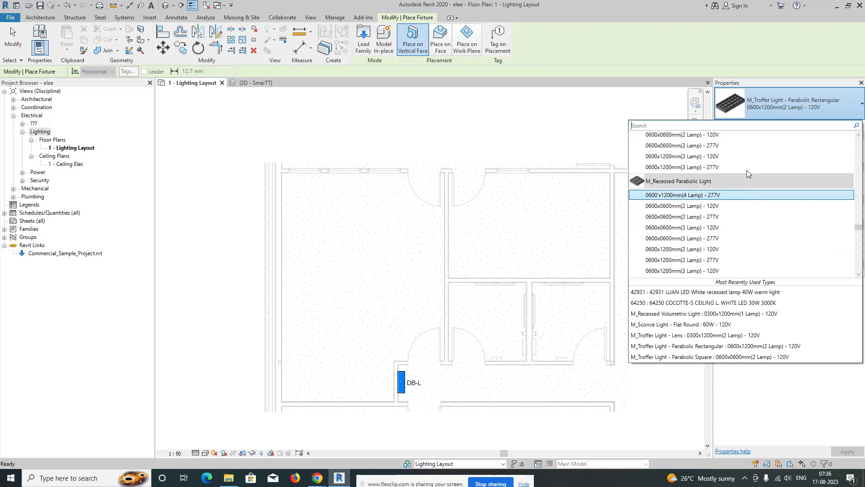
scroll(748, 173, up, 8)
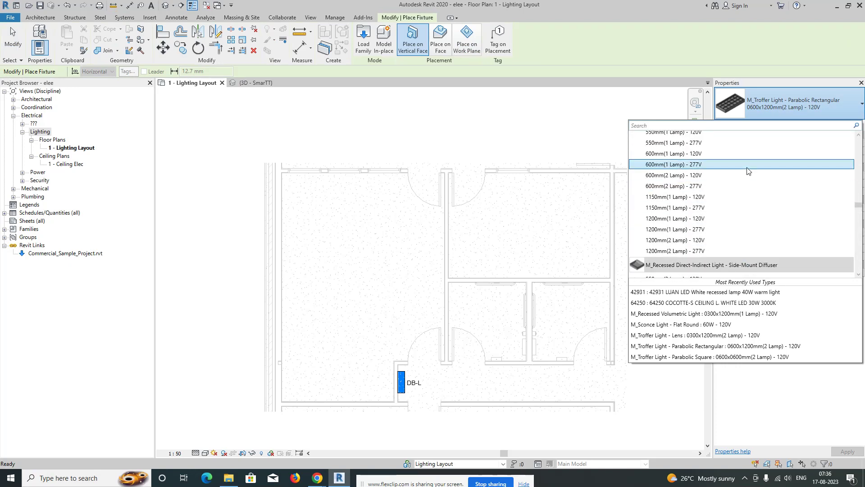
scroll(748, 171, up, 8)
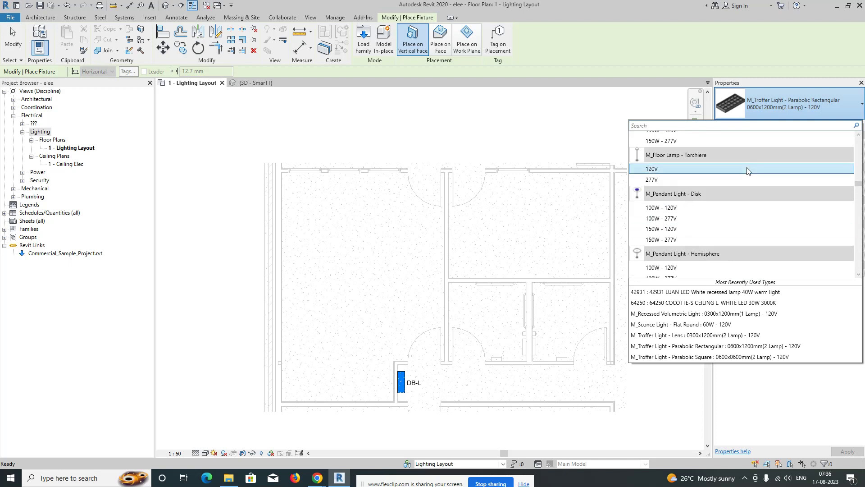
scroll(747, 170, up, 8)
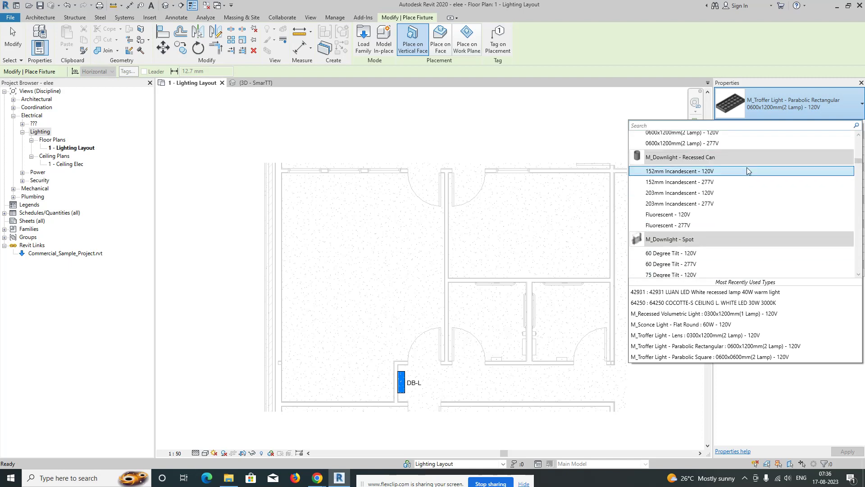
scroll(747, 170, up, 8)
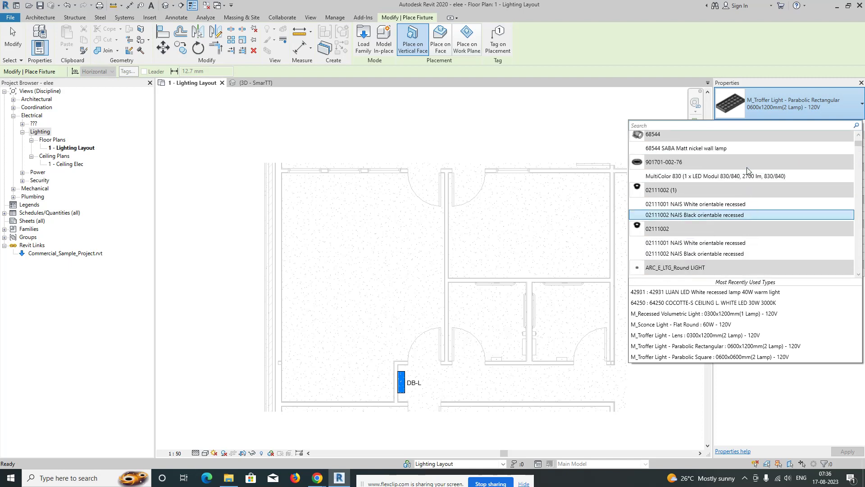
scroll(747, 167, up, 2)
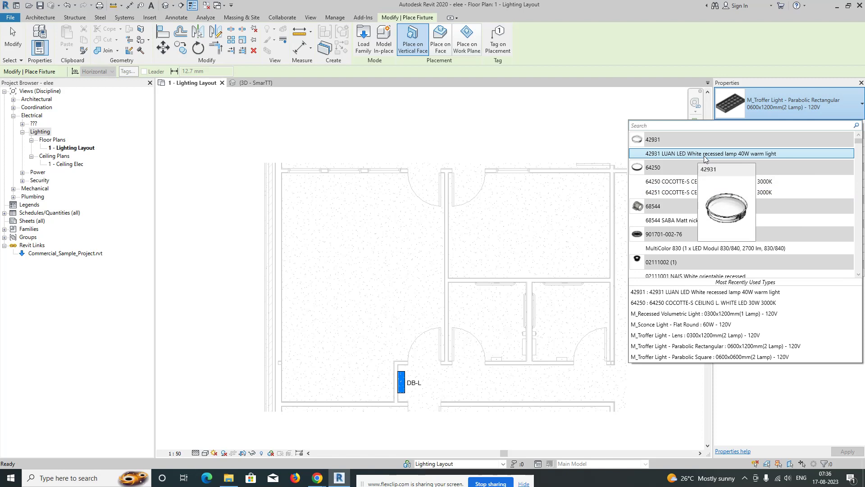
click(706, 154)
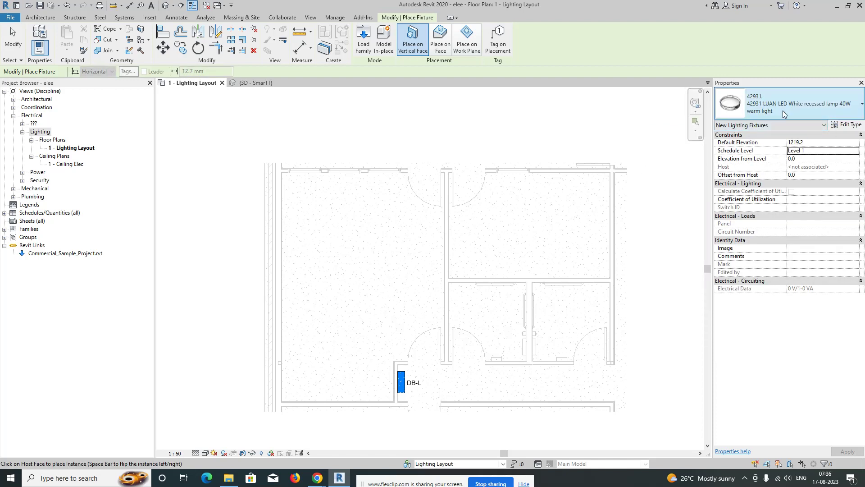
Step: Duplicate the recessed lamp type as D1 and set its Type Mark to D1
click(850, 126)
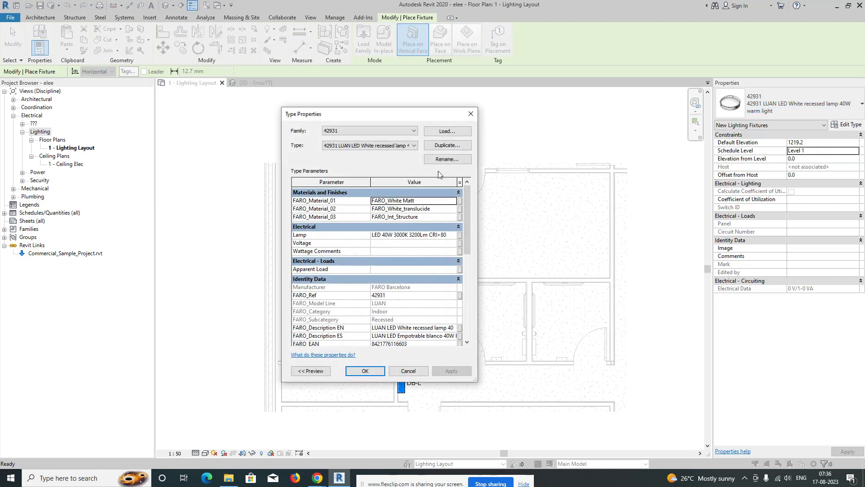
click(448, 146)
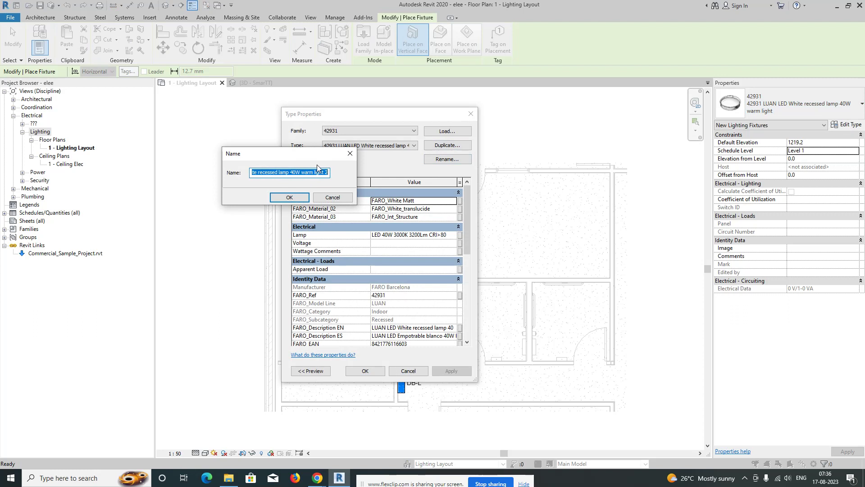
text(D1)
click(289, 197)
scroll(387, 299, down, 6)
click(375, 304)
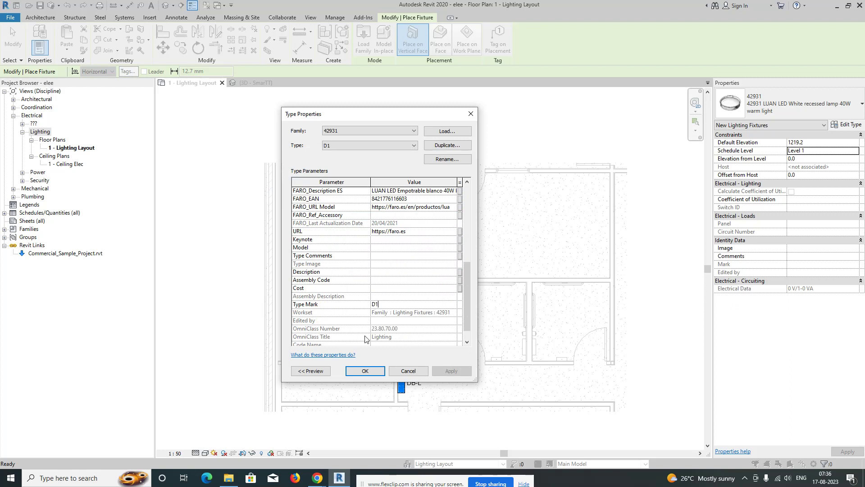
click(363, 371)
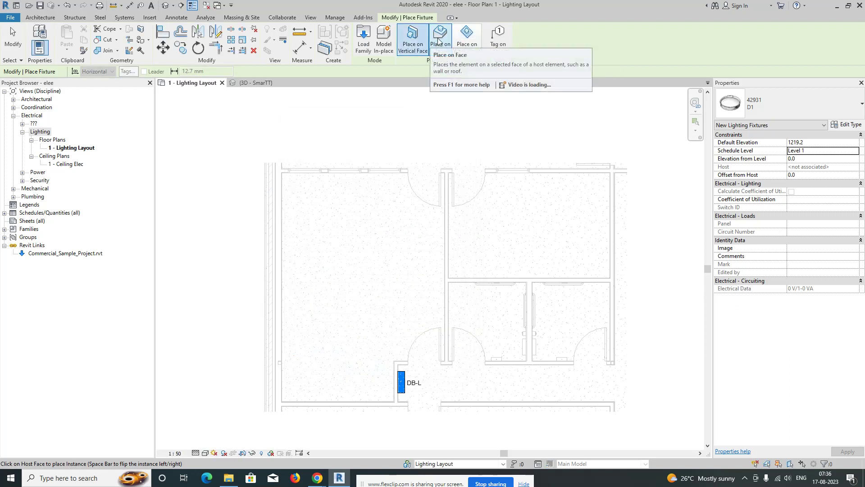
Step: Place one D1 fixture with Place on Face in the large room's upper-left corner
click(438, 41)
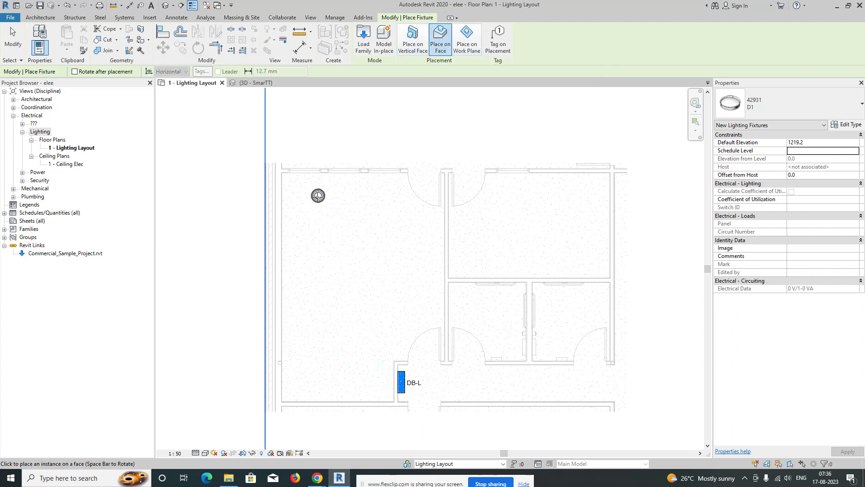
scroll(308, 197, up, 2)
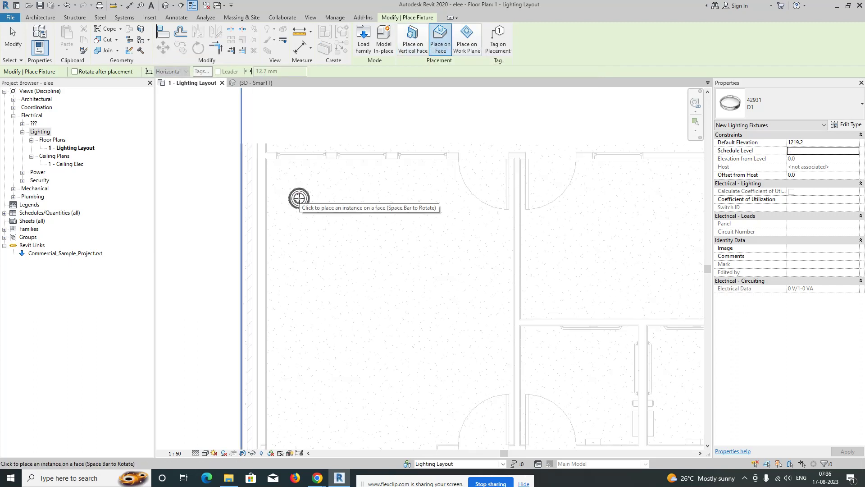
click(299, 198)
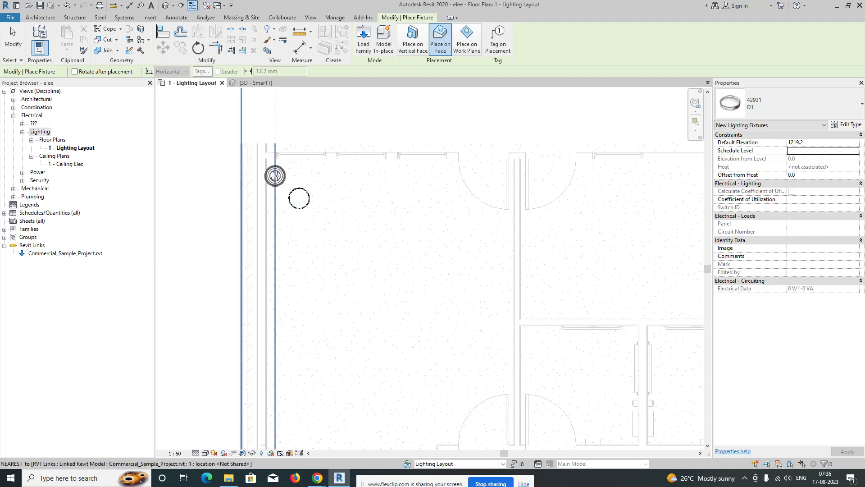
key(Escape)
key(Escape)
Step: Isolate the placed D1 fixture in a 3D view with the Selection Box tool
click(303, 198)
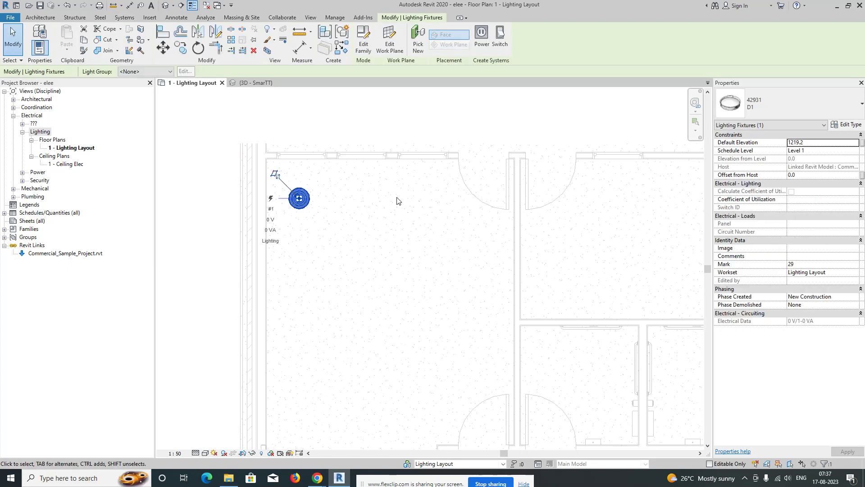
scroll(400, 212, down, 1)
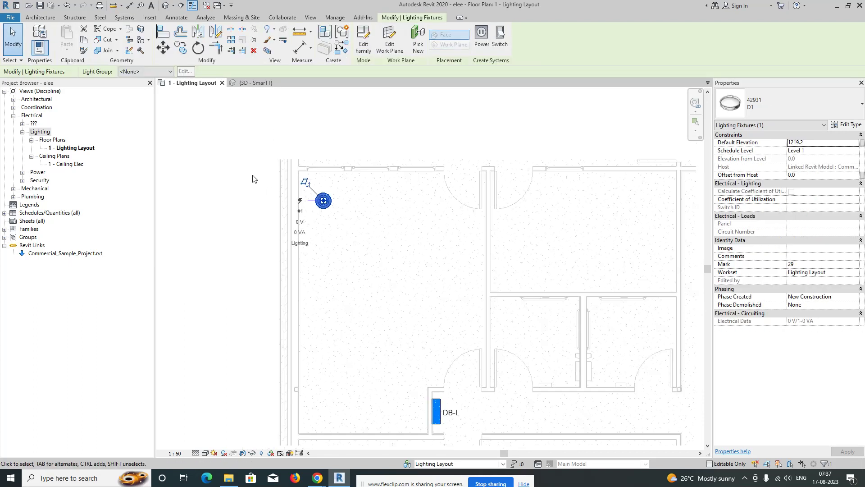
key(Escape)
drag(232, 139, 469, 279)
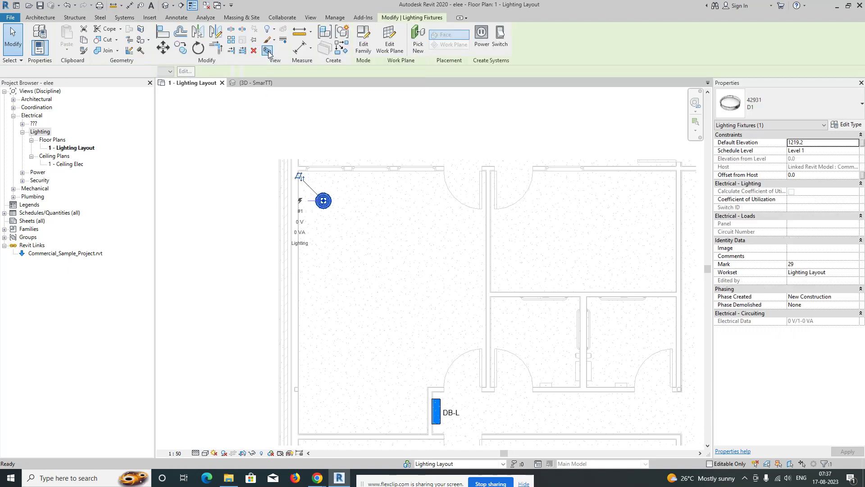
click(268, 51)
Step: Extend the 3D section box upward around the D1 fixture and examine its height relative to the floor slabs
scroll(377, 213, down, 2)
shift+middle_drag(520, 251, 419, 328)
scroll(419, 327, down, 2)
middle_drag(474, 188, 400, 335)
click(444, 276)
scroll(402, 270, down, 2)
drag(400, 333, 386, 128)
shift+middle_drag(424, 240, 517, 218)
middle_drag(508, 263, 494, 230)
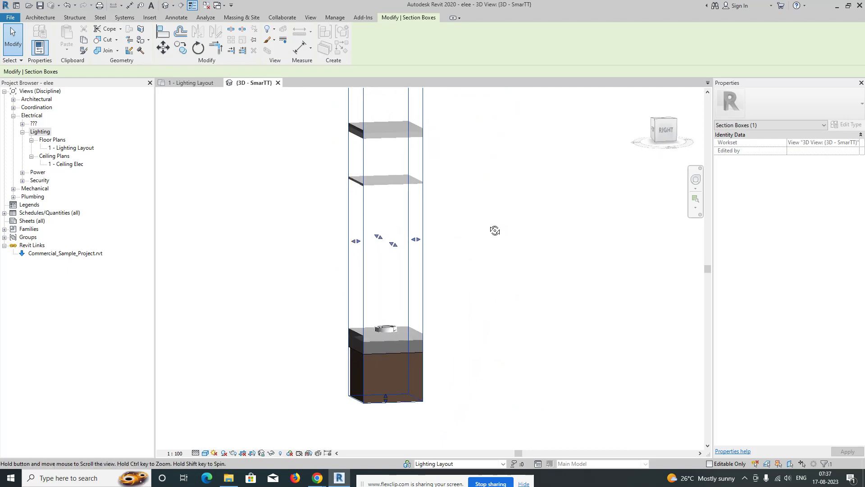
Step: Widen the 3D section box on both sides of the D1 fixture to reveal the surrounding wall, ceiling and slabs
drag(355, 241, 218, 245)
drag(415, 240, 604, 233)
shift+middle_drag(373, 283, 399, 215)
key(Escape)
scroll(385, 331, up, 2)
scroll(386, 329, down, 3)
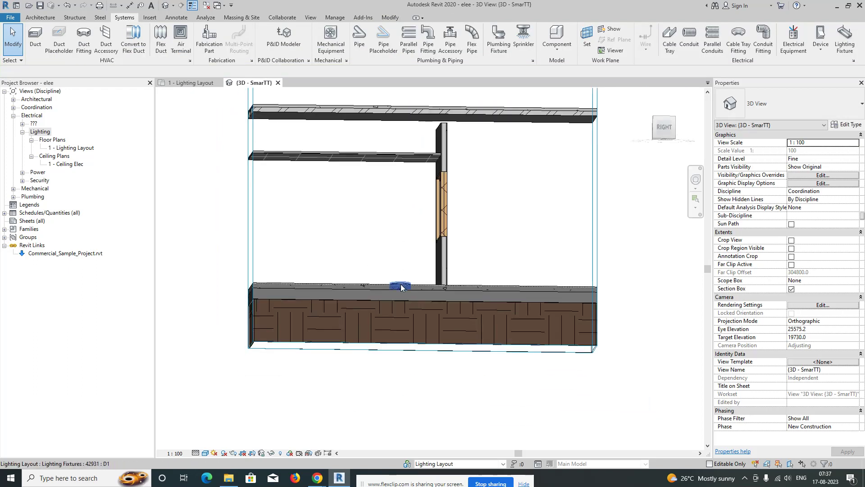
Step: Change the D1 fixture's work plane by picking the ceiling above it as the new plane
click(400, 284)
click(390, 43)
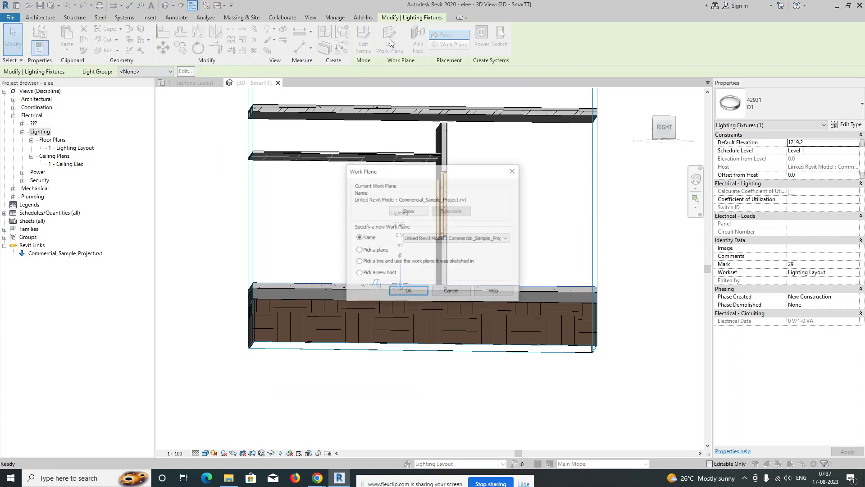
click(408, 291)
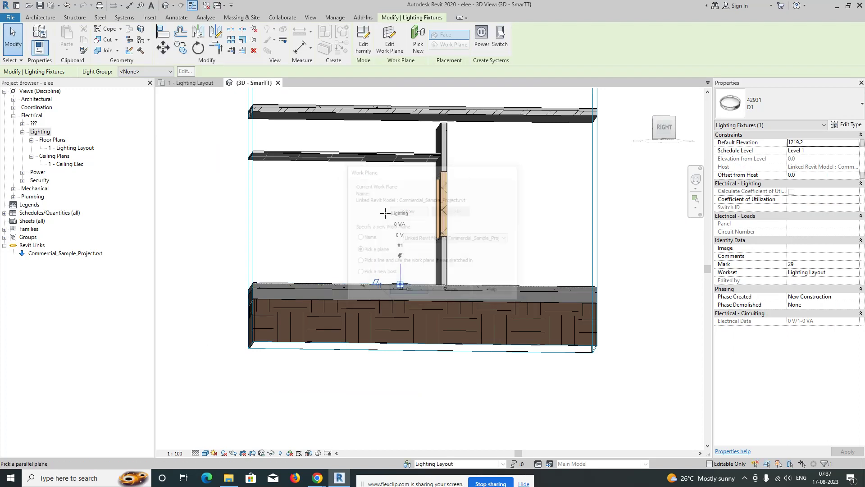
click(401, 158)
scroll(406, 163, up, 1)
scroll(406, 164, up, 2)
shift+middle_drag(409, 168, 366, 199)
key(Escape)
Step: Flip the D1 fixture's work plane so it faces down from the underside of the ceiling, and inspect it from below
scroll(411, 149, up, 1)
click(383, 218)
key(Escape)
scroll(402, 250, up, 2)
shift+middle_drag(402, 250, 388, 221)
click(380, 223)
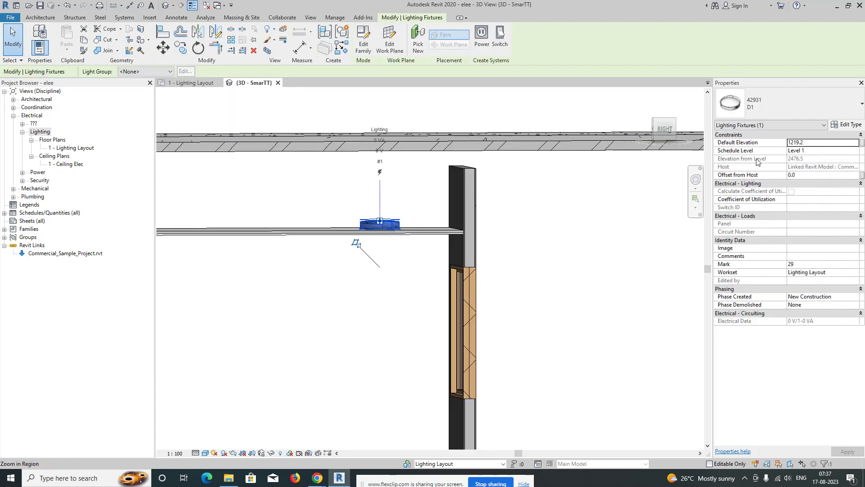
click(358, 245)
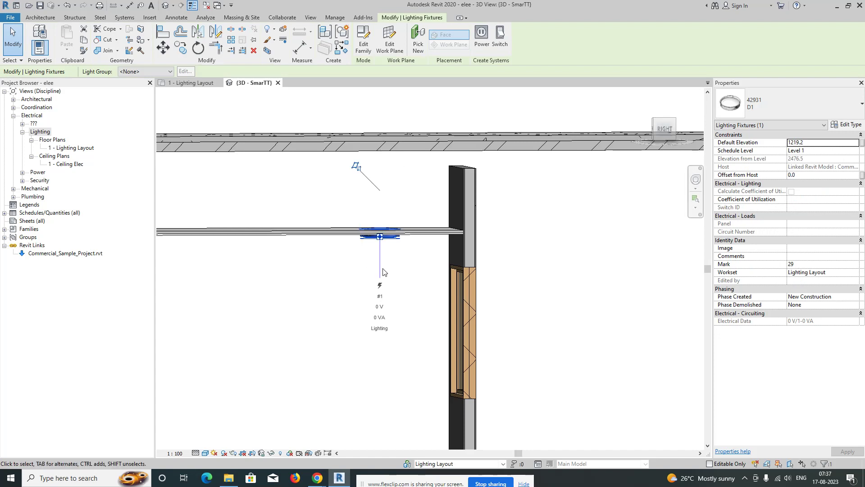
key(Escape)
shift+middle_drag(383, 272, 414, 339)
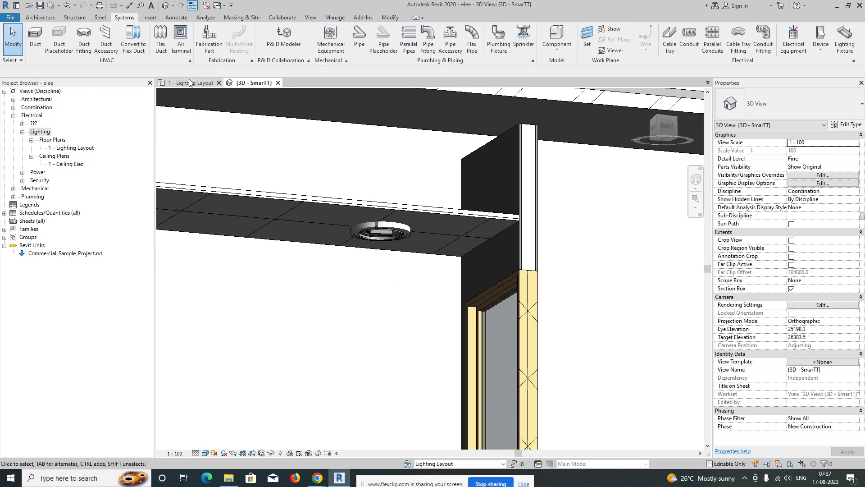
Step: Return to the 1 - Lighting Layout floor plan and locate the D1 fixture in the large room
click(189, 82)
middle_drag(379, 208, 376, 200)
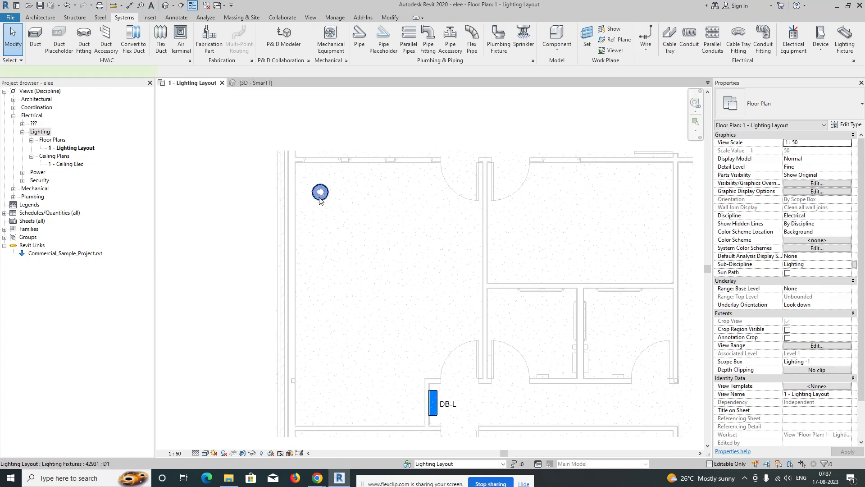
click(320, 197)
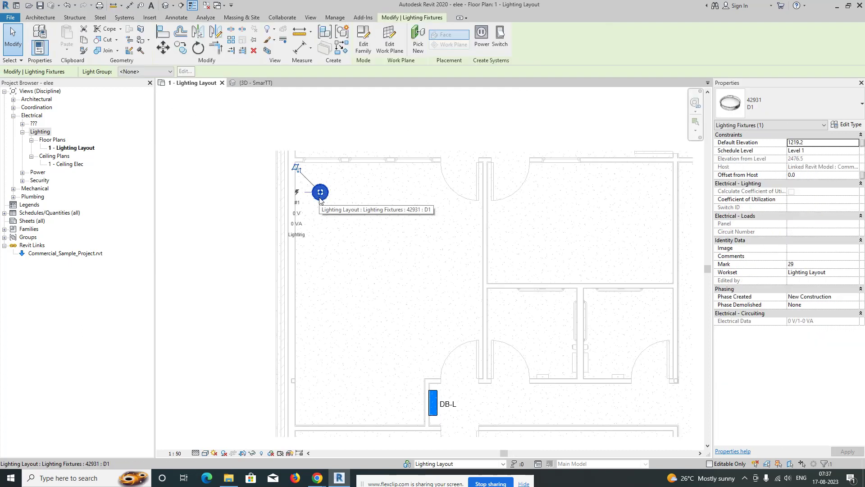
click(264, 200)
Step: Add an aligned dimension between the left wall's inner face and the centre of the D1 fixture
click(129, 6)
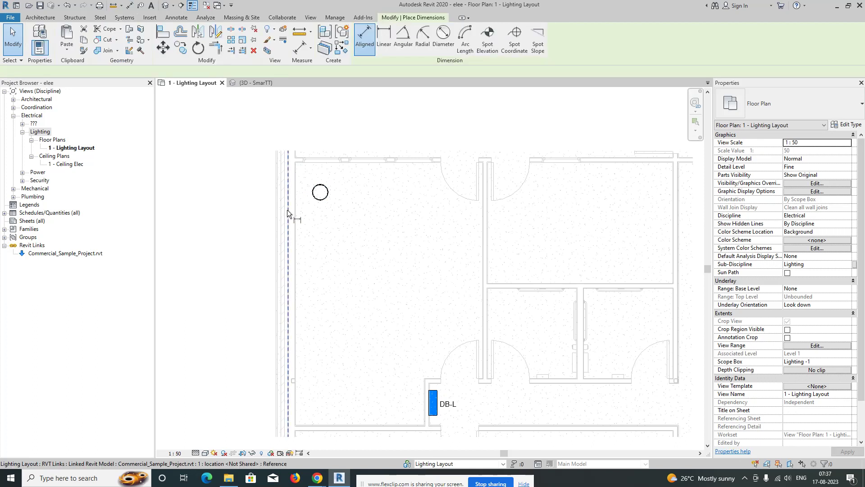
scroll(289, 210, up, 2)
click(326, 196)
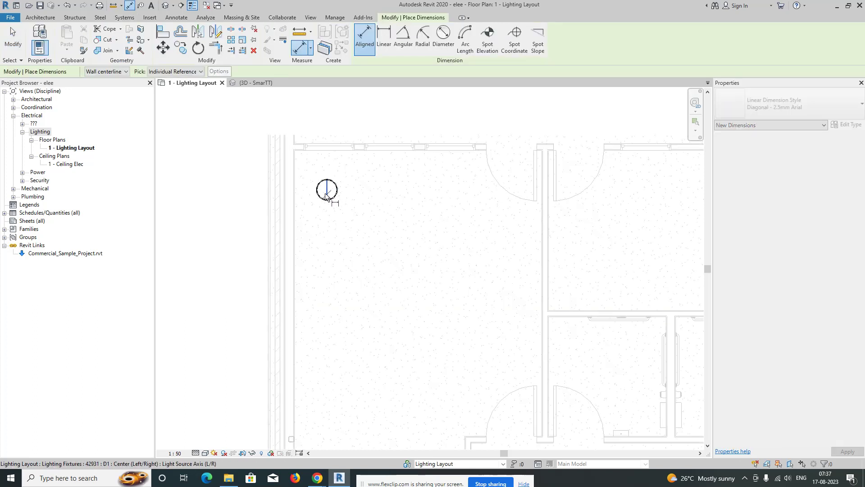
click(294, 195)
click(326, 126)
key(Escape)
key(Escape)
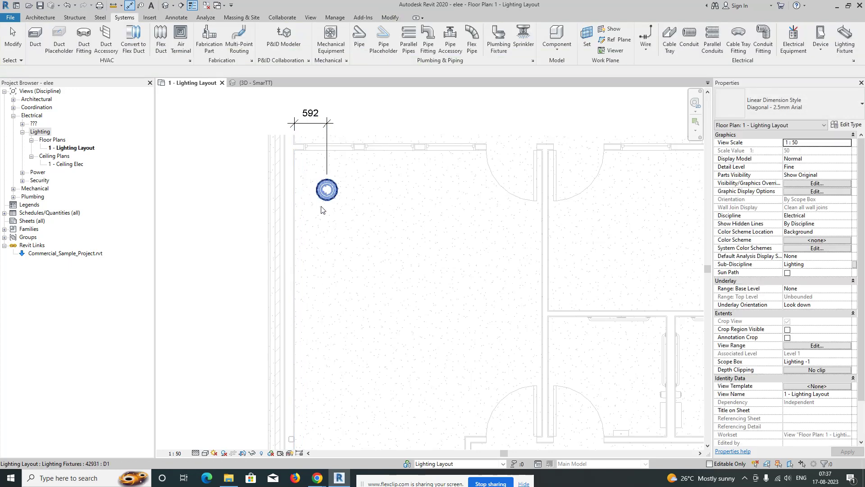
Step: Delete the dimension between the left wall and the D1 fixture
click(332, 200)
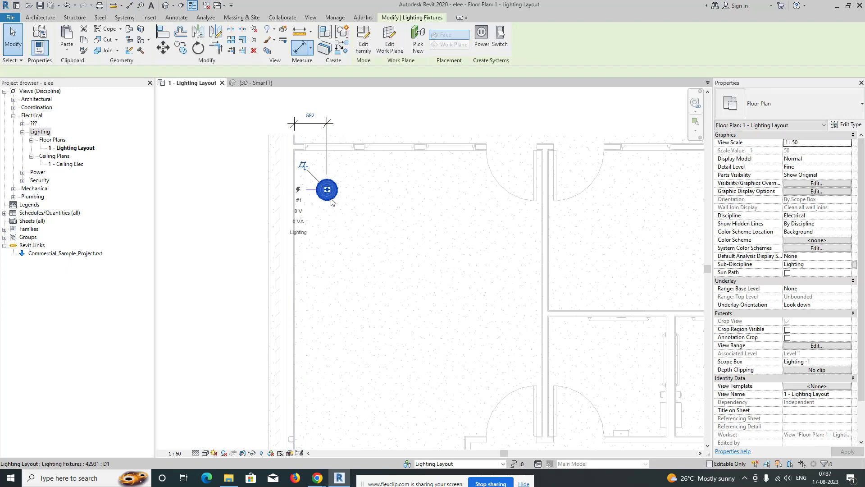
key(Escape)
click(328, 135)
key(Delete)
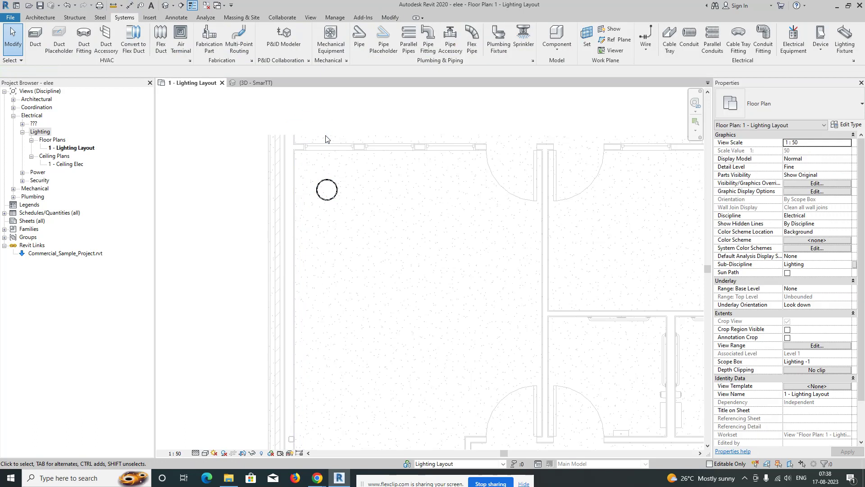
Step: Move the D1 fixture slightly to the right, away from the left wall
click(327, 190)
drag(327, 189, 338, 190)
key(Escape)
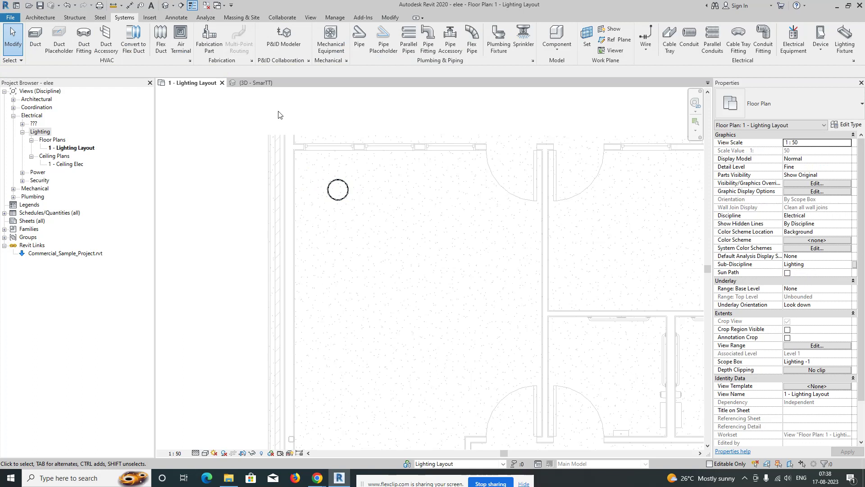
click(337, 198)
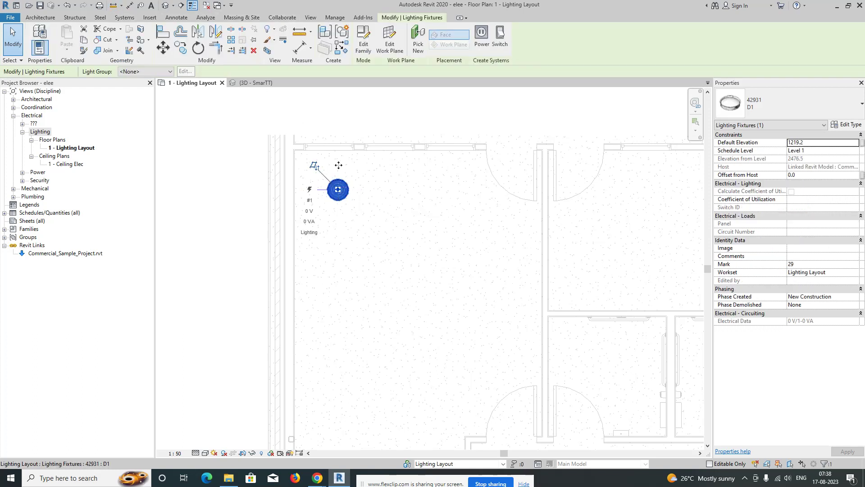
click(374, 217)
click(341, 198)
key(c)
key(o)
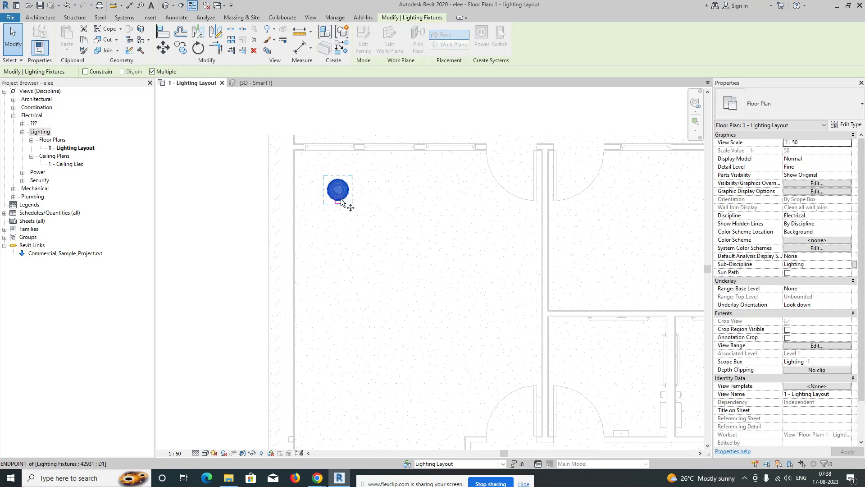
key(Escape)
Step: Copy the D1 fixture horizontally to the right twice at 1300 mm spacing to form a row of three
click(341, 198)
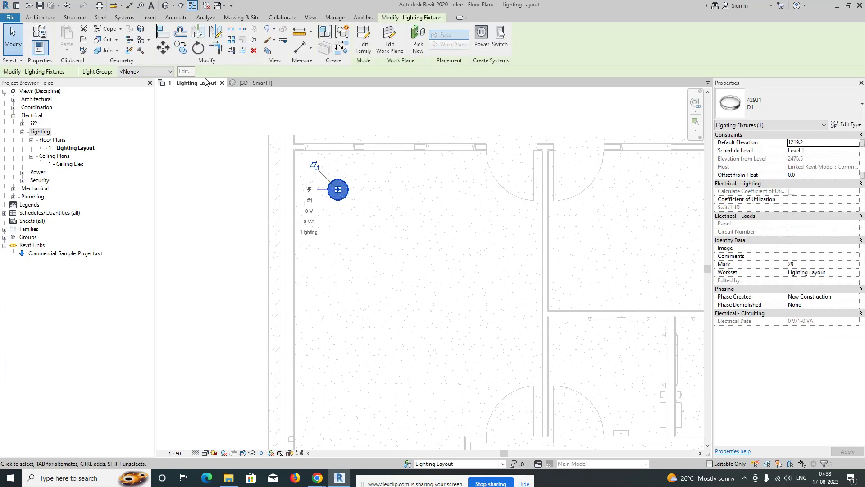
click(181, 49)
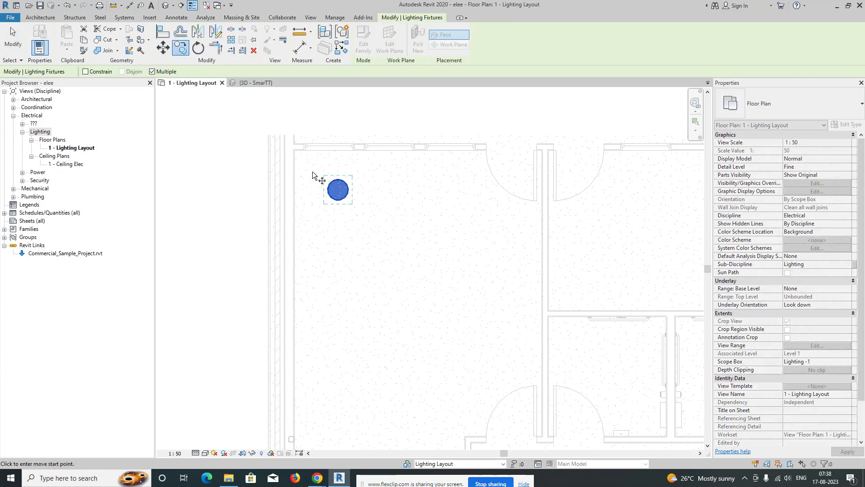
click(339, 191)
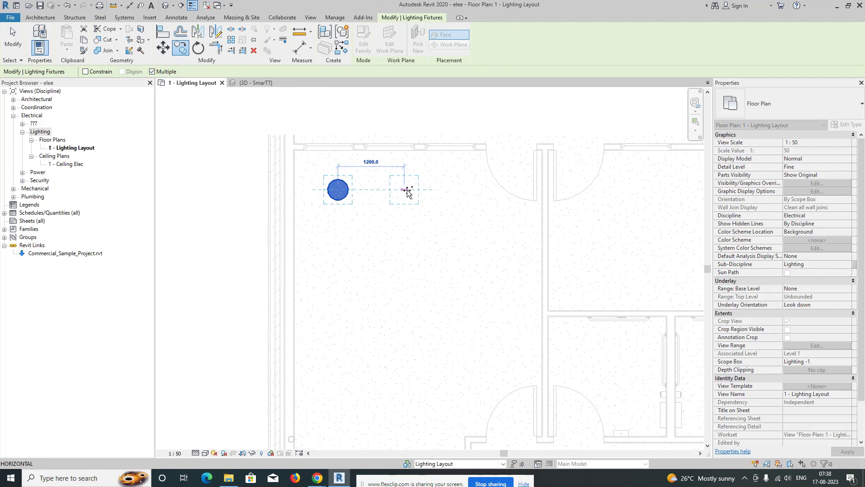
text(1300)
key(Return)
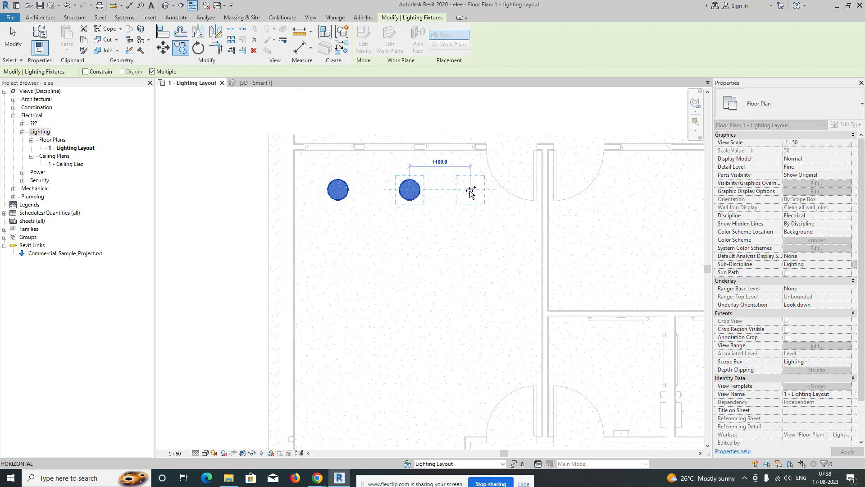
text(13)
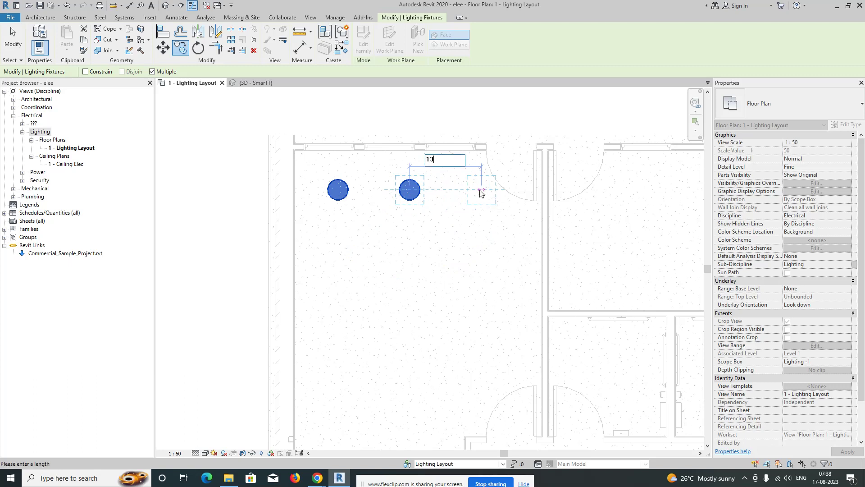
text(00)
key(Return)
key(Escape)
key(Escape)
middle_drag(445, 231, 439, 207)
scroll(413, 206, down, 1)
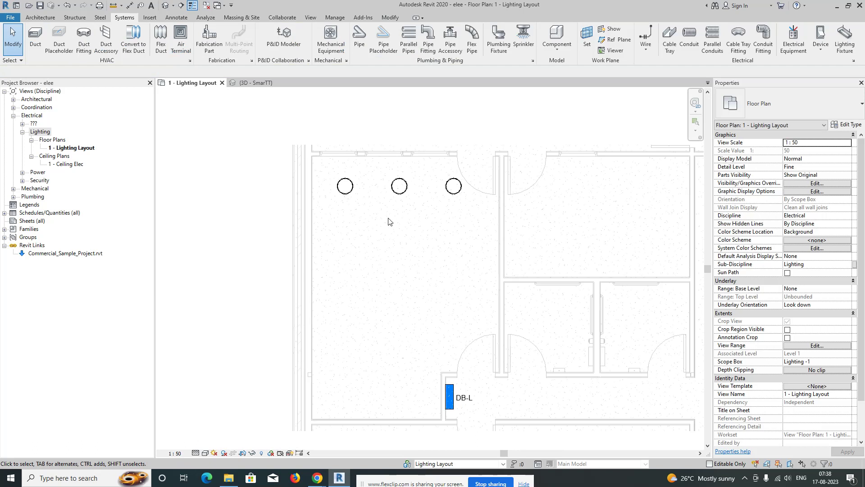
Step: Delete the middle D1 fixture from the row of three
scroll(451, 186, up, 1)
click(454, 186)
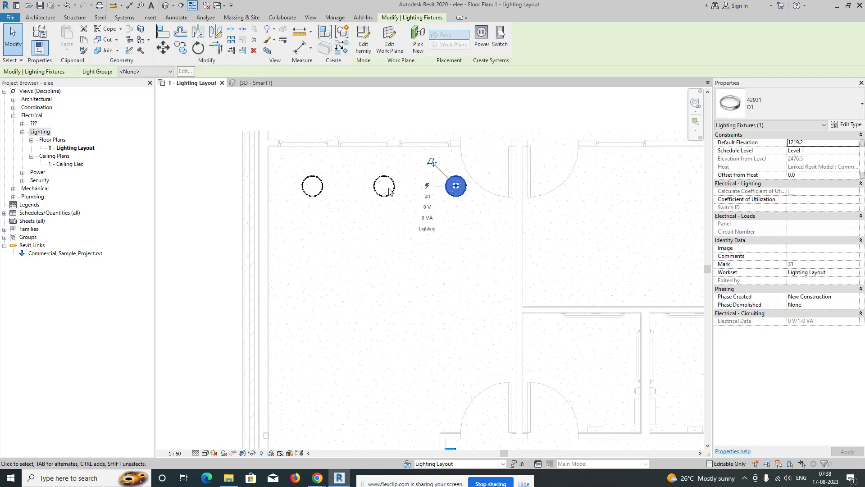
key(Escape)
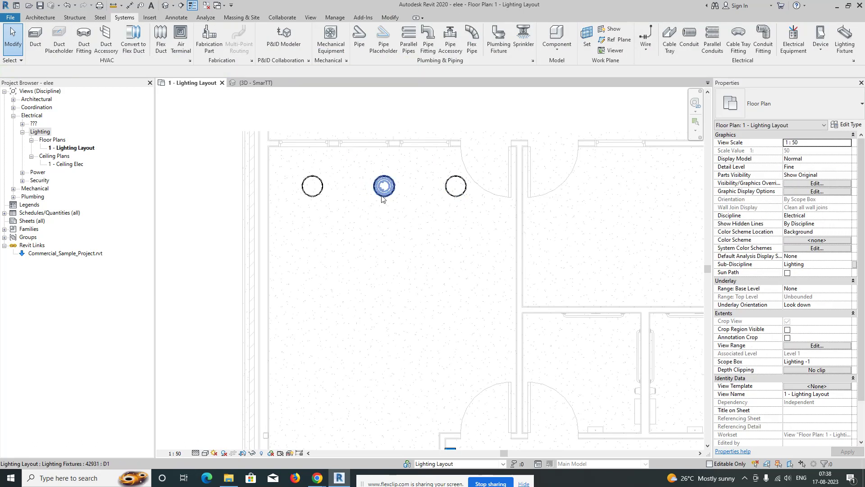
click(537, 185)
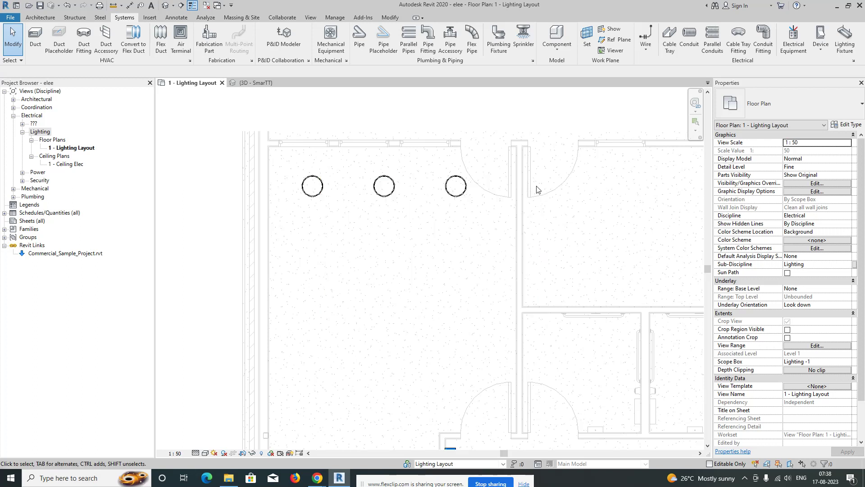
click(391, 202)
key(Delete)
Step: Copy the two remaining D1 fixtures vertically downward twice at 2500 mm spacing to form three rows
drag(227, 171, 520, 238)
scroll(441, 237, down, 1)
middle_drag(446, 241, 426, 217)
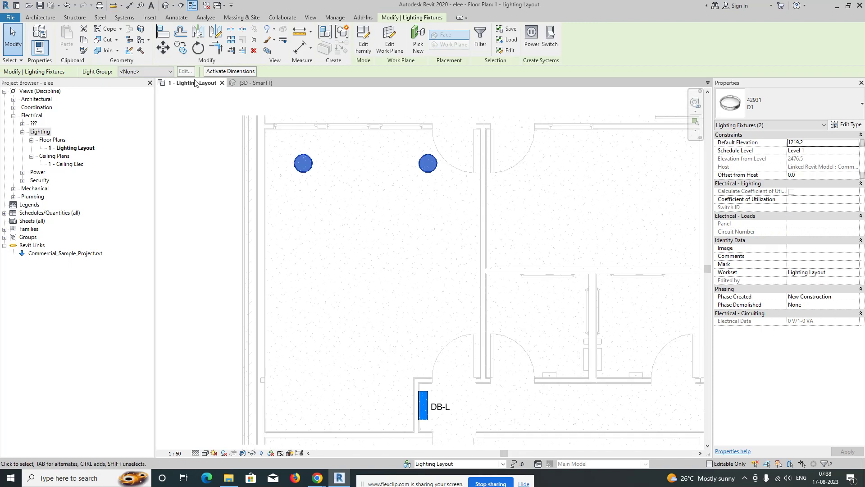
click(181, 47)
click(303, 165)
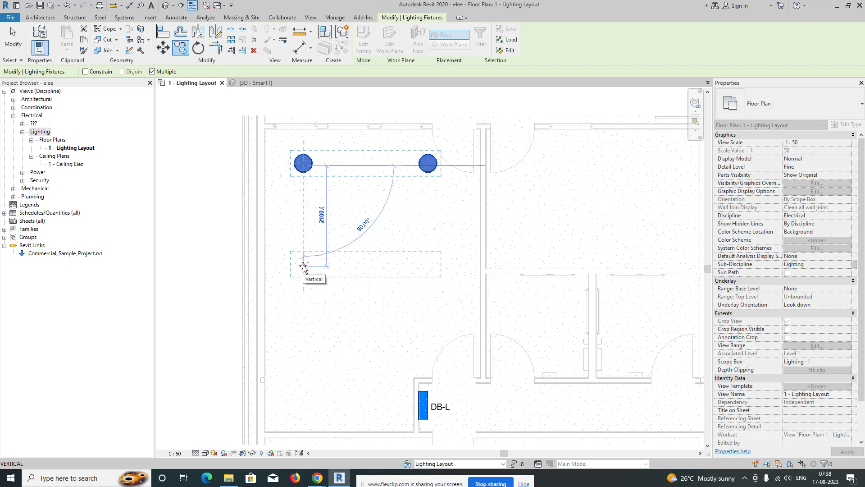
text(2500)
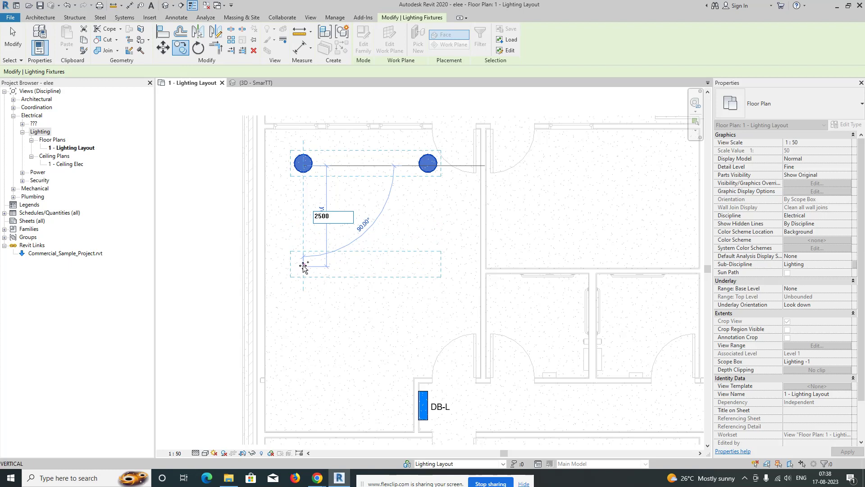
key(Return)
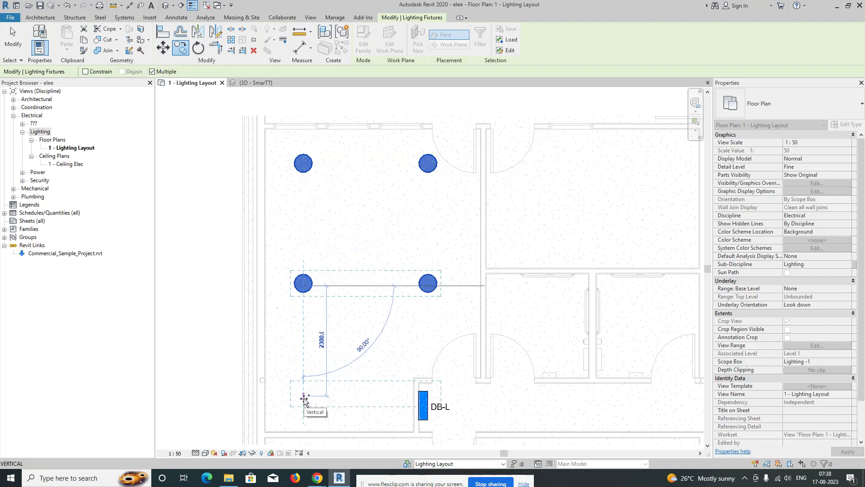
text(2500)
key(Return)
key(Escape)
key(Escape)
Step: Move the lower-right D1 fixture left off the DB-L distribution board and into the room
scroll(408, 341, up, 3)
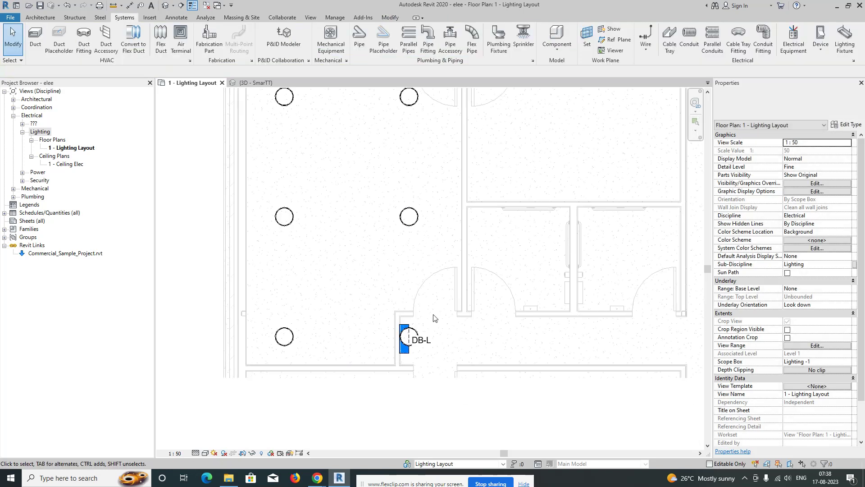
click(408, 341)
drag(408, 341, 358, 342)
key(Escape)
scroll(326, 282, down, 2)
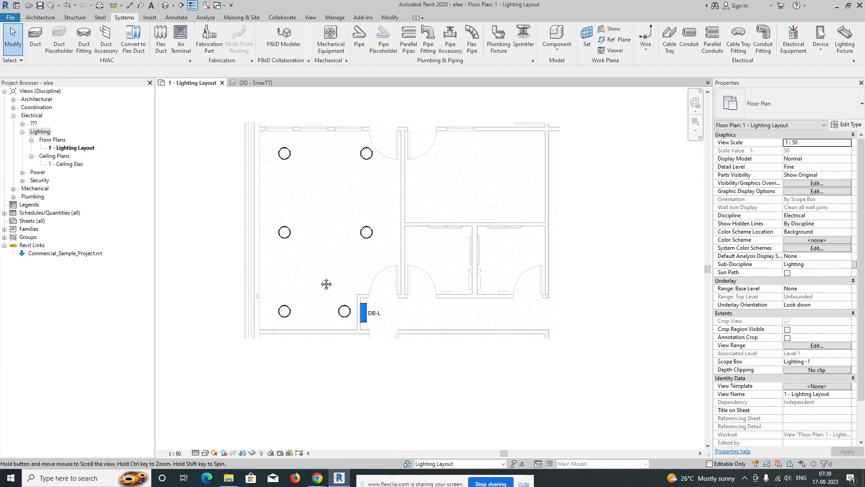
middle_drag(326, 282, 312, 317)
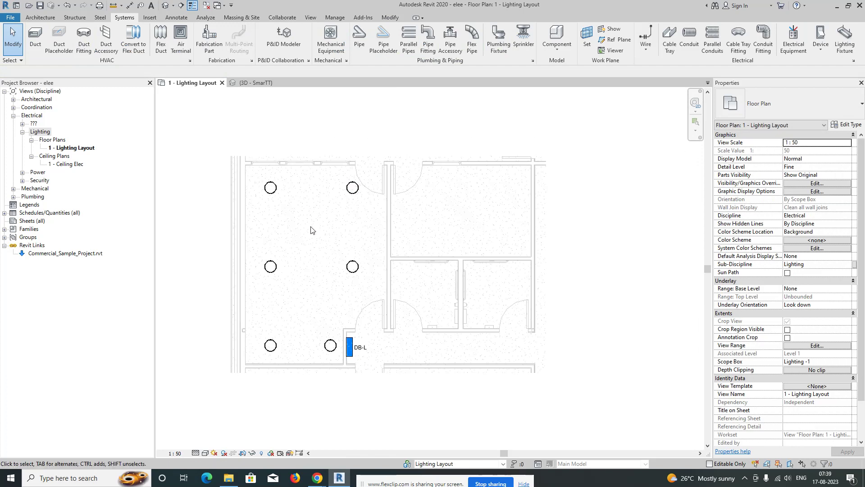
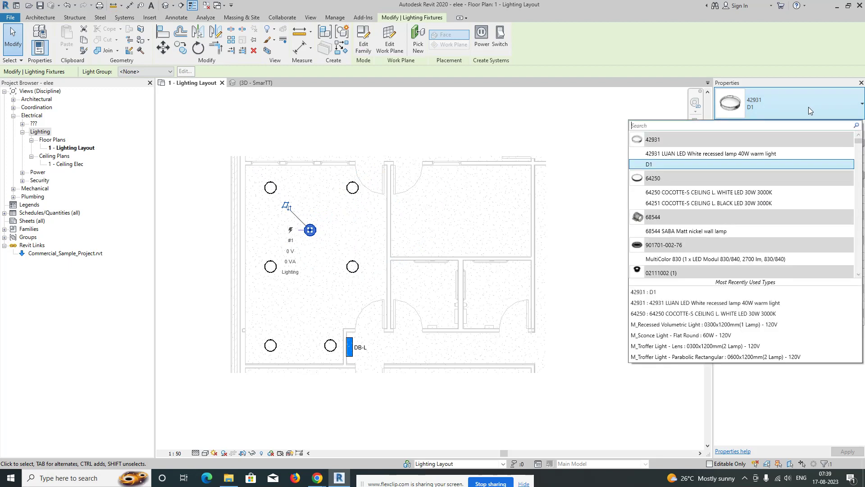
Step: Change the type of the fixture between the upper two rows to 02111001 NAIS White orientable recessed
scroll(769, 212, down, 3)
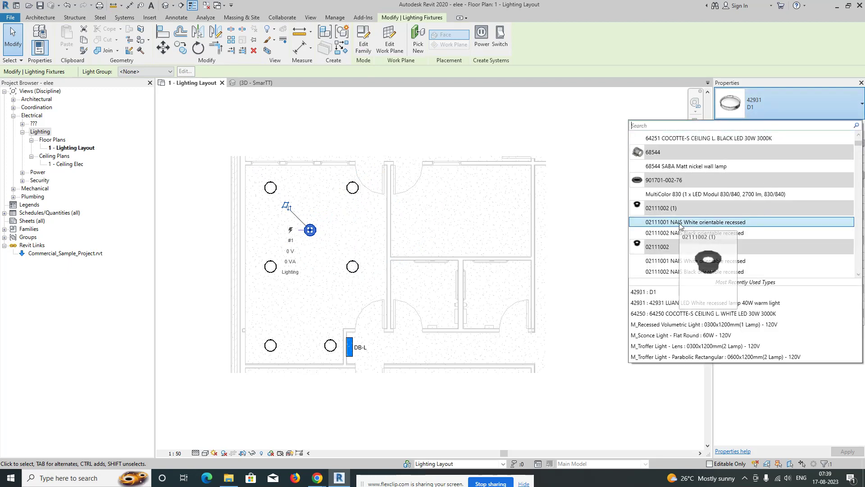
click(681, 223)
click(309, 243)
Step: Copy the NAIS recessed spotlight vertically downward to sit between the lower two rows of D1 fixtures
drag(202, 219, 369, 255)
key(c)
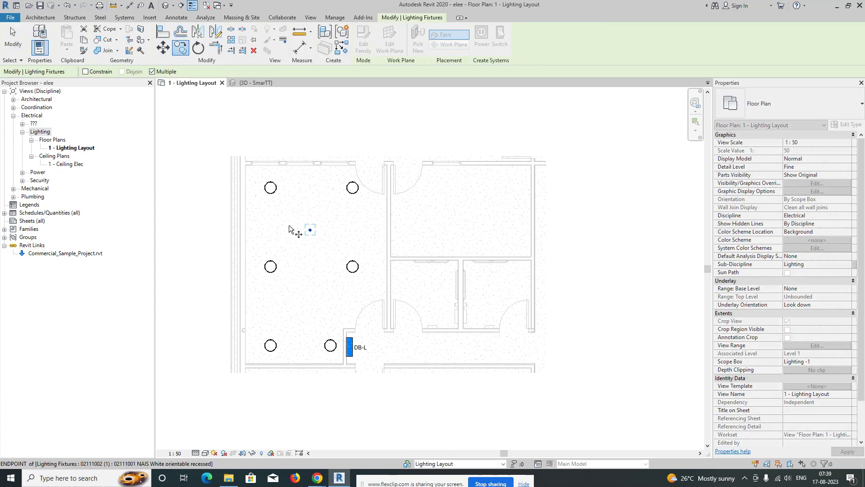
click(271, 187)
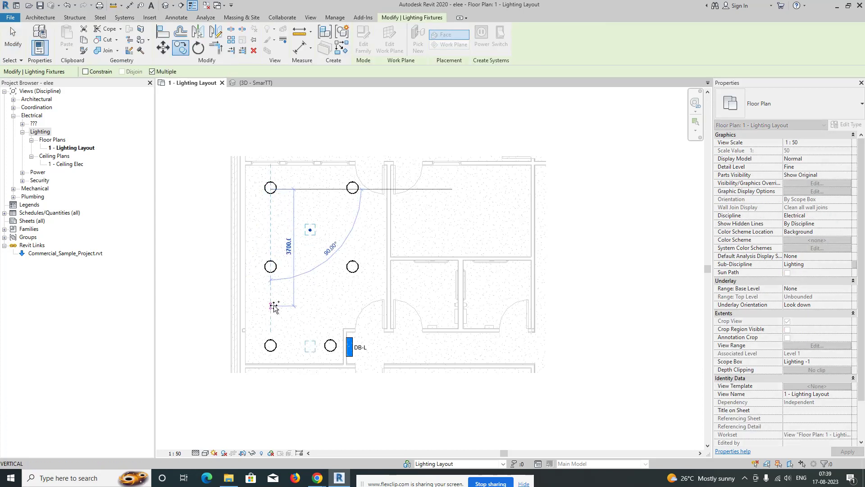
click(271, 266)
key(Escape)
key(Escape)
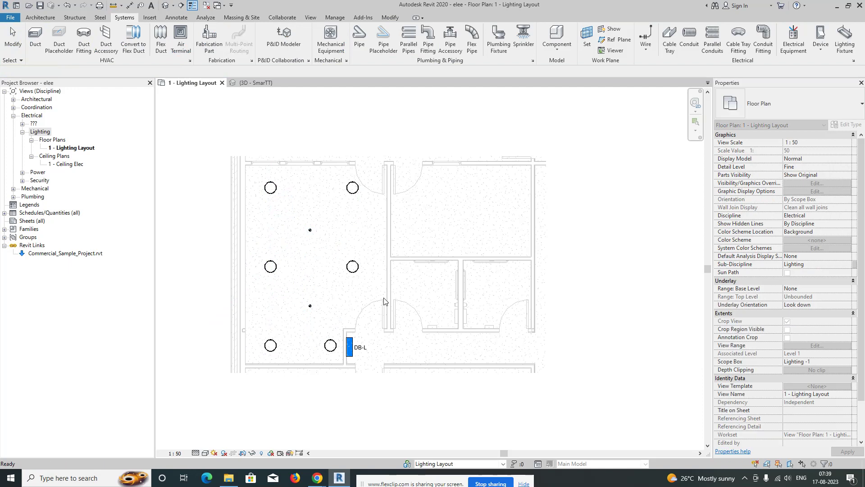
Step: Isolate the left room's fixtures and distribution board in a 3D section box and view them from below
middle_drag(391, 304, 387, 279)
drag(203, 139, 380, 353)
click(267, 52)
shift+middle_drag(428, 213, 570, 325)
Step: Adjust the distribution board's elevation from Level 1 to mount it on the wall, and check it against the ceiling fixtures in 3D
click(373, 353)
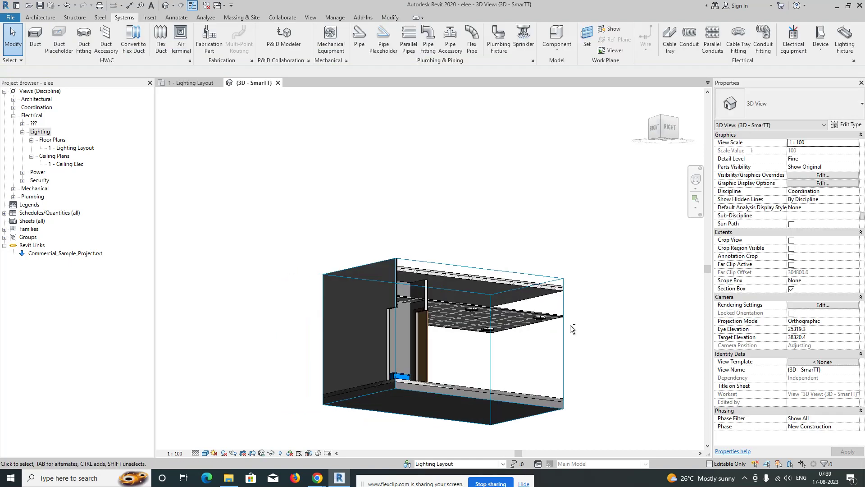
shift+middle_drag(452, 390, 367, 396)
click(366, 396)
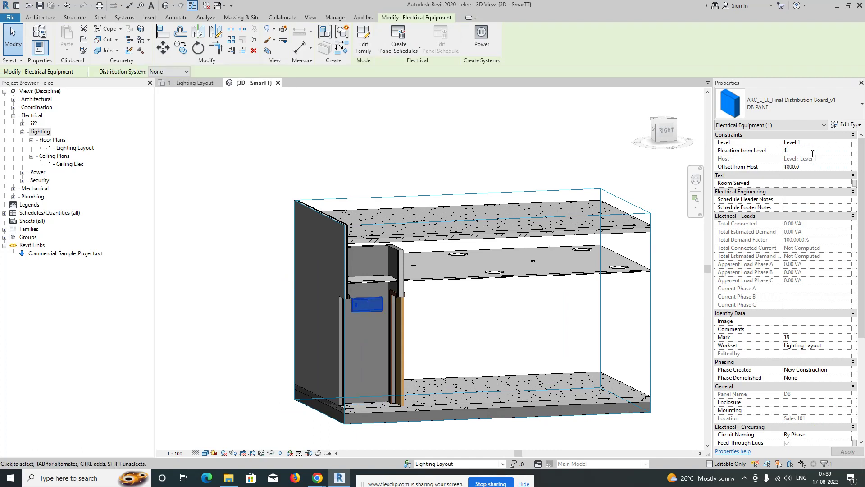
click(478, 302)
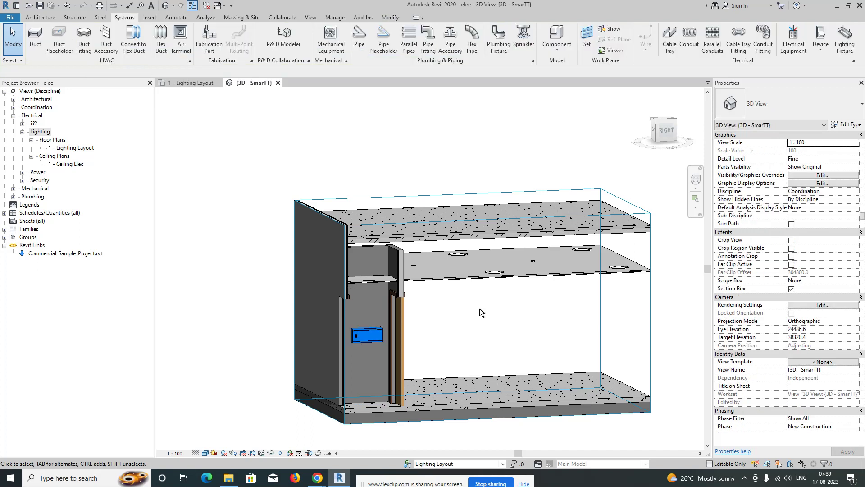
shift+middle_drag(417, 319, 469, 274)
scroll(557, 350, up, 3)
shift+middle_drag(539, 348, 189, 94)
Step: In the 1 - Lighting Layout plan, copy the upper-right D1 fixture into the adjacent large room as a horizontal pair
click(189, 84)
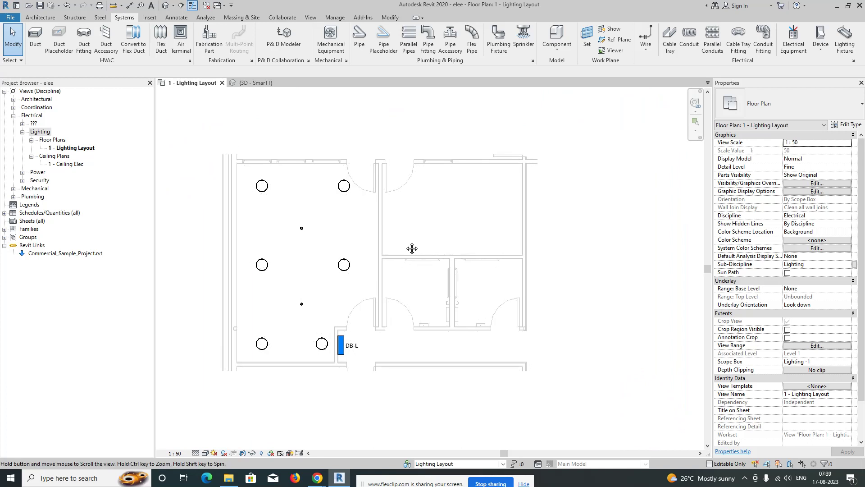
click(345, 187)
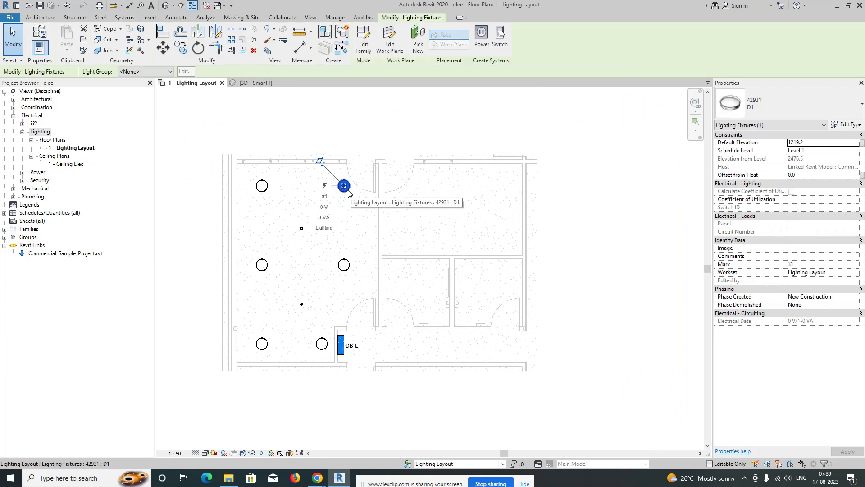
key(c)
key(o)
click(344, 186)
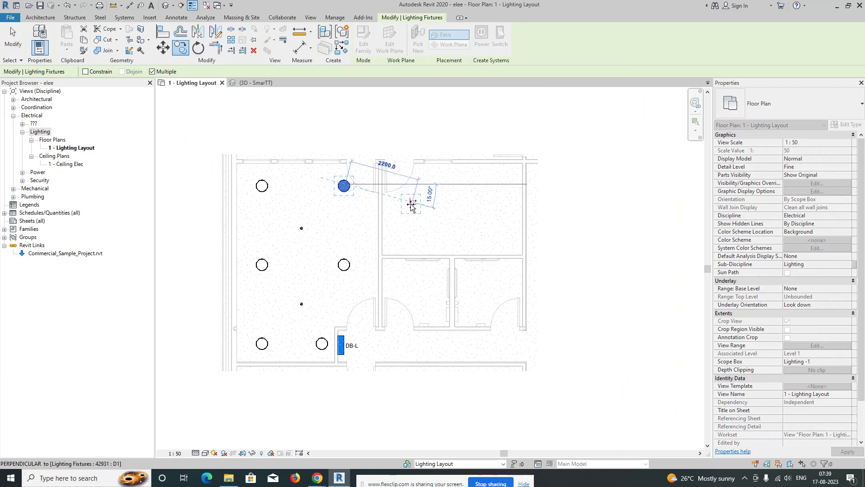
click(402, 201)
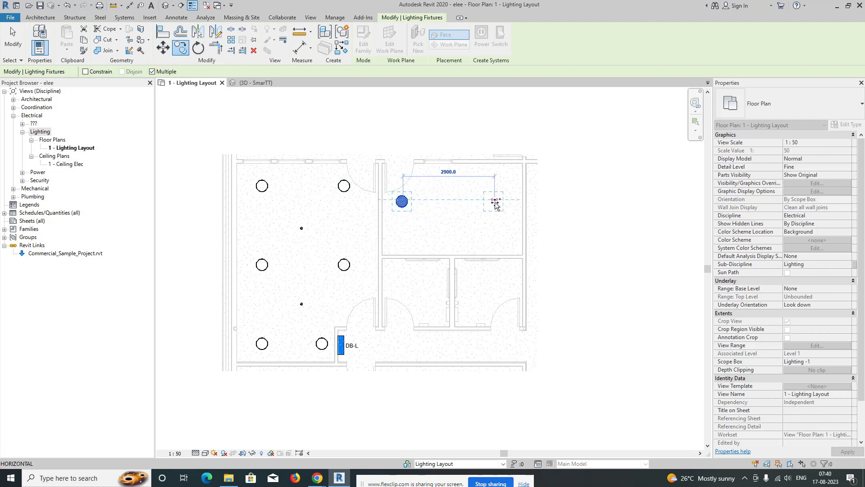
click(500, 202)
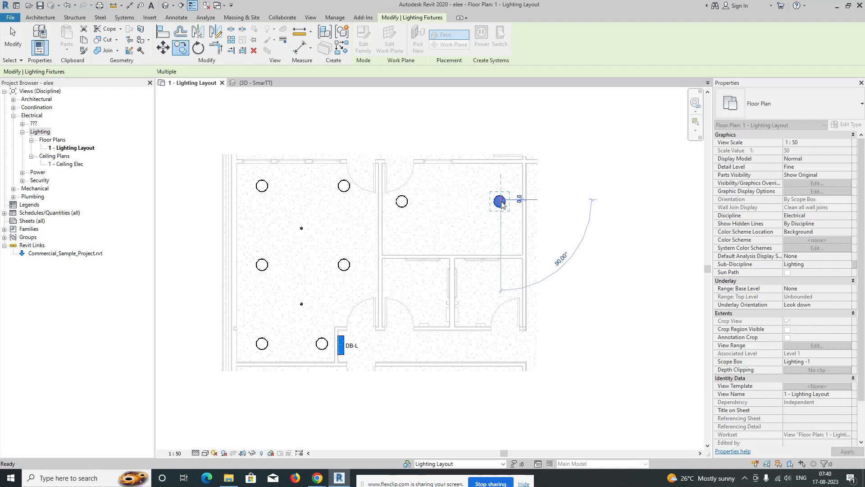
key(Escape)
key(Escape)
Step: Shift the new pair of D1 fixtures toward the upper wall and copy it vertically downward to form a second row
drag(363, 141, 529, 231)
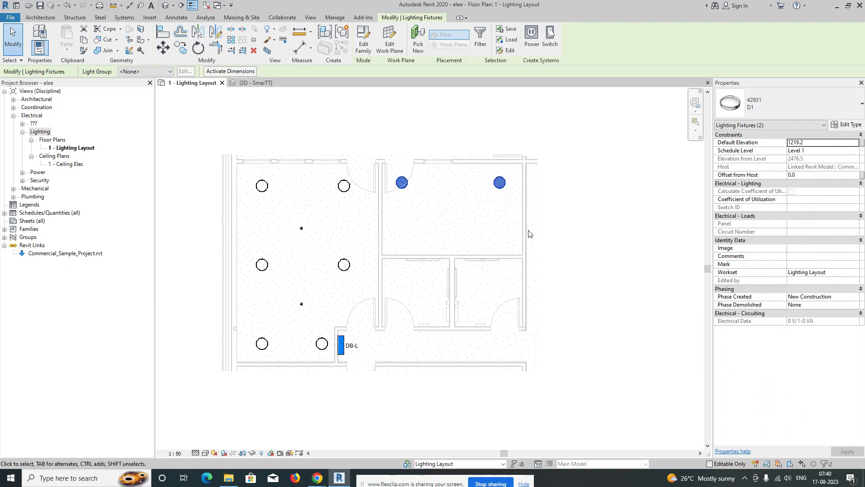
key(c)
key(o)
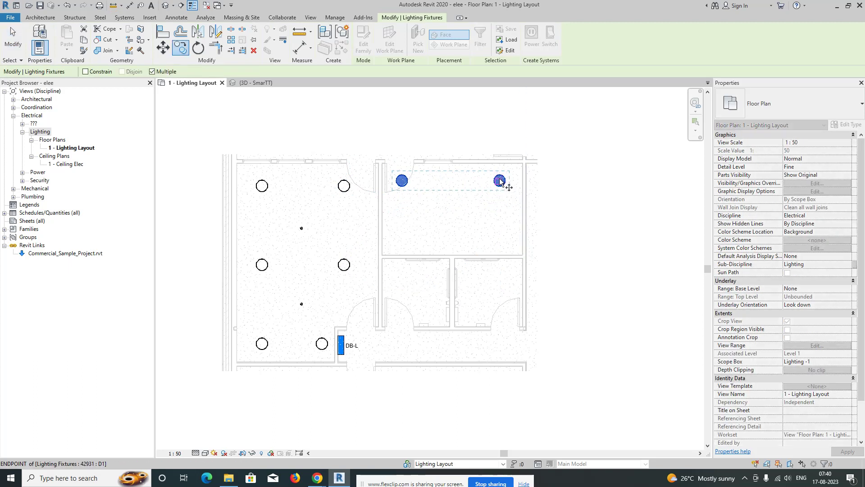
scroll(501, 182, up, 1)
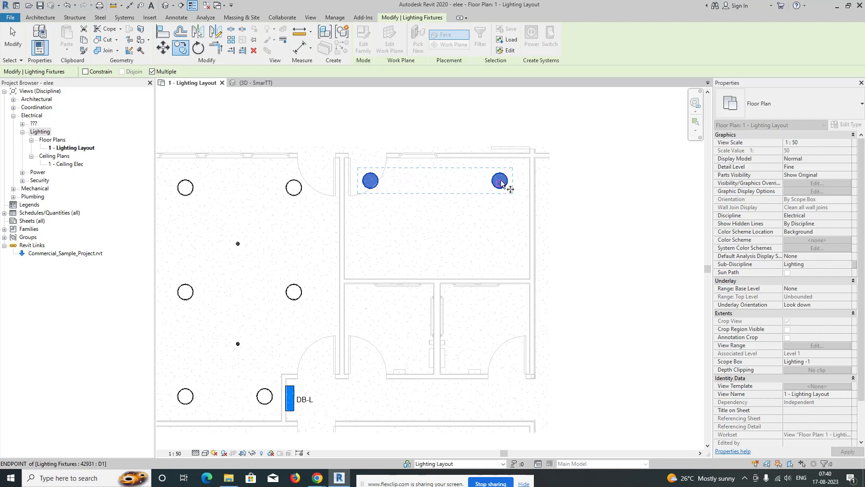
scroll(501, 182, up, 1)
click(500, 180)
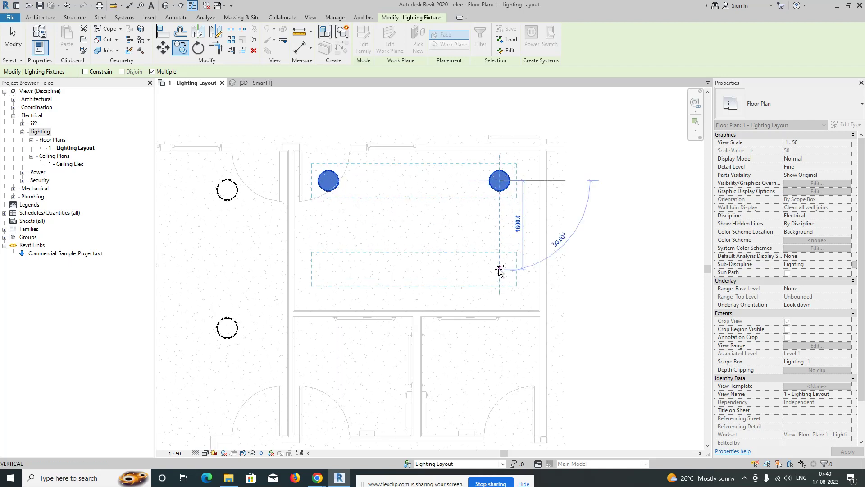
click(499, 273)
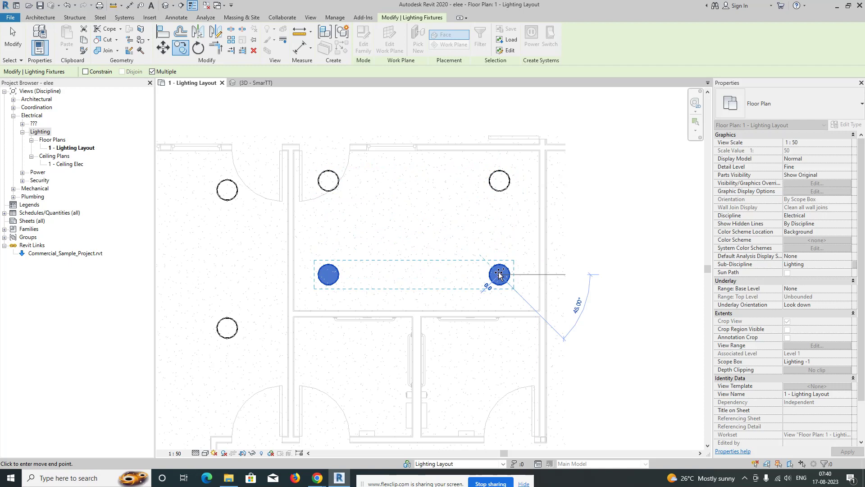
key(Escape)
scroll(461, 249, down, 2)
click(376, 205)
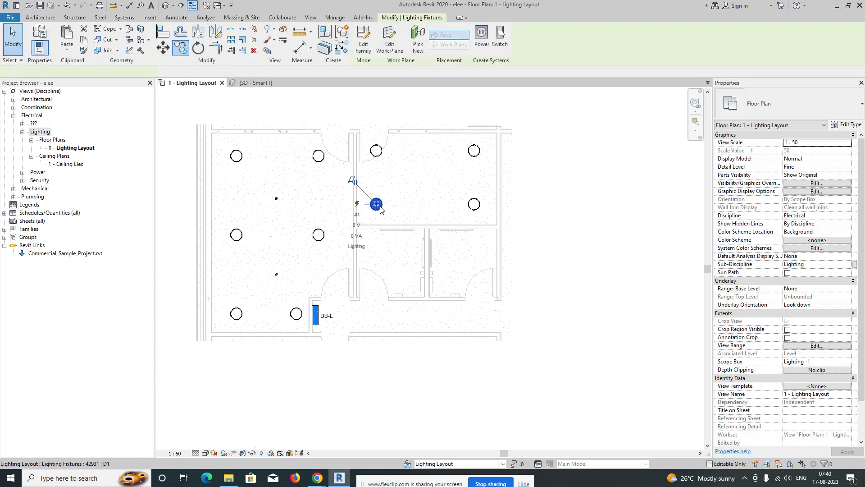
key(Escape)
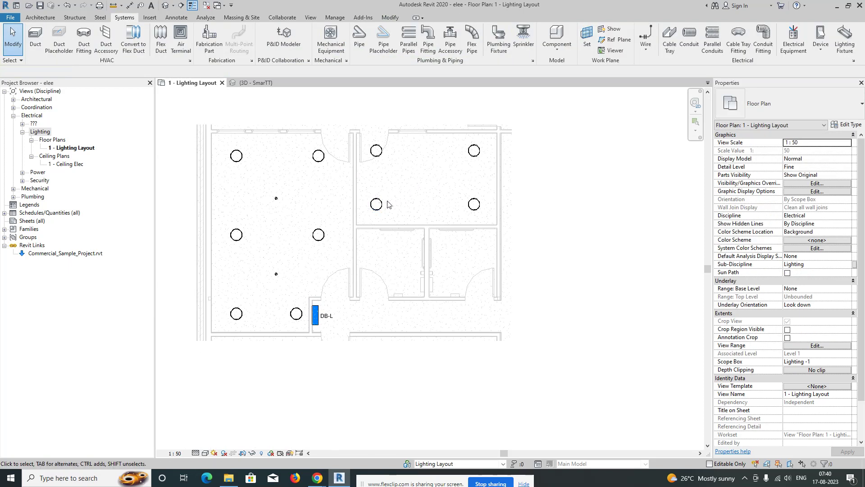
click(380, 206)
key(c)
key(s)
key(Escape)
Step: Copy the lower-left D1 fixture of the adjacent room to the middle of that room's four fixtures
click(383, 209)
key(c)
key(c)
click(381, 205)
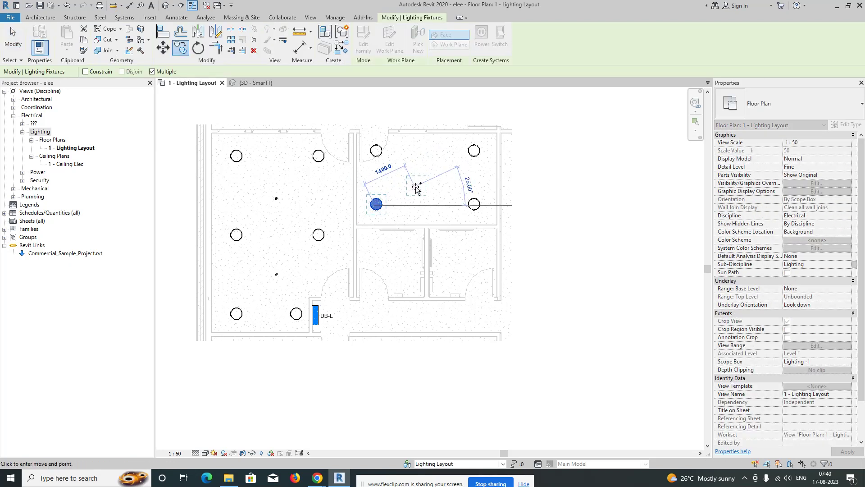
click(427, 180)
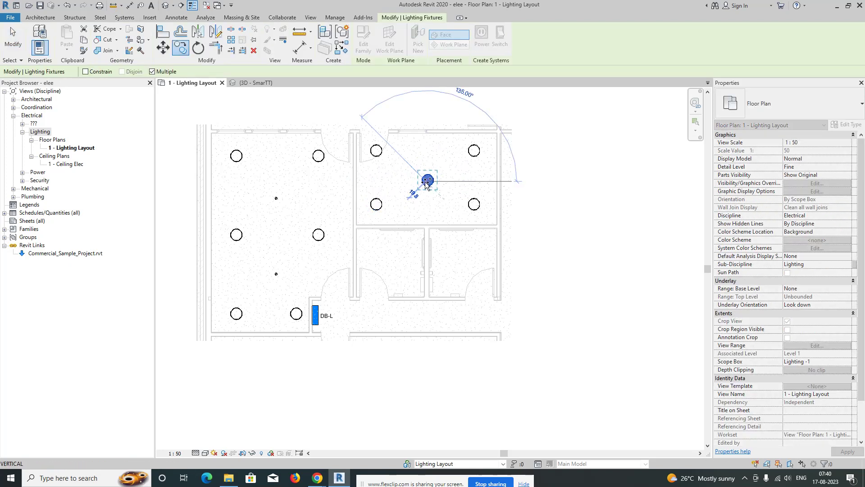
Step: Place further D1 copies, one in each of the two small rooms and two along the corridor
click(391, 262)
click(464, 261)
middle_drag(460, 325, 466, 282)
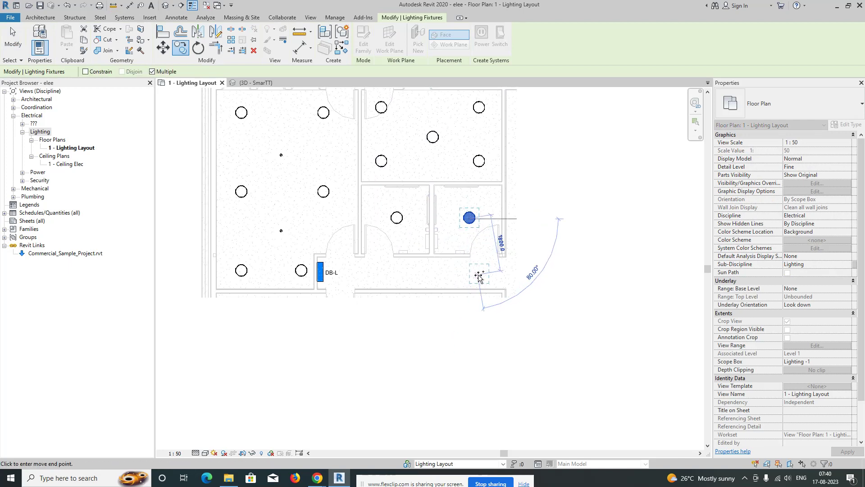
click(480, 276)
click(386, 276)
key(Escape)
key(Escape)
middle_drag(387, 278, 404, 319)
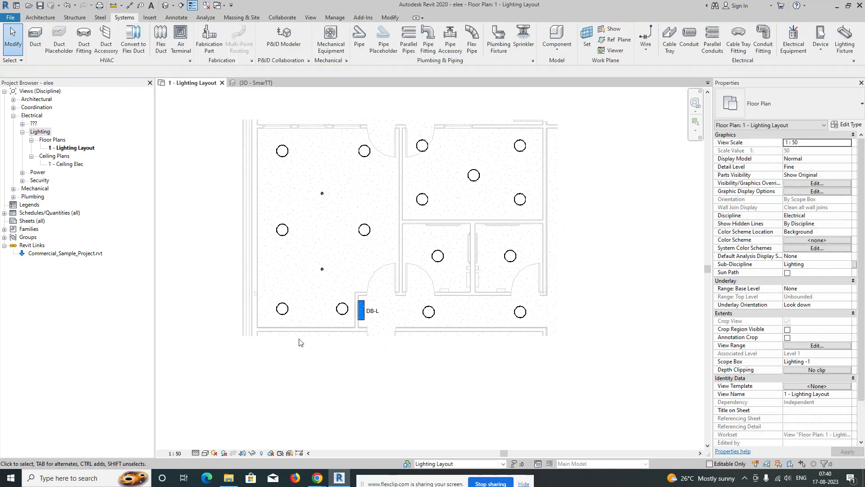
key(v)
key(g)
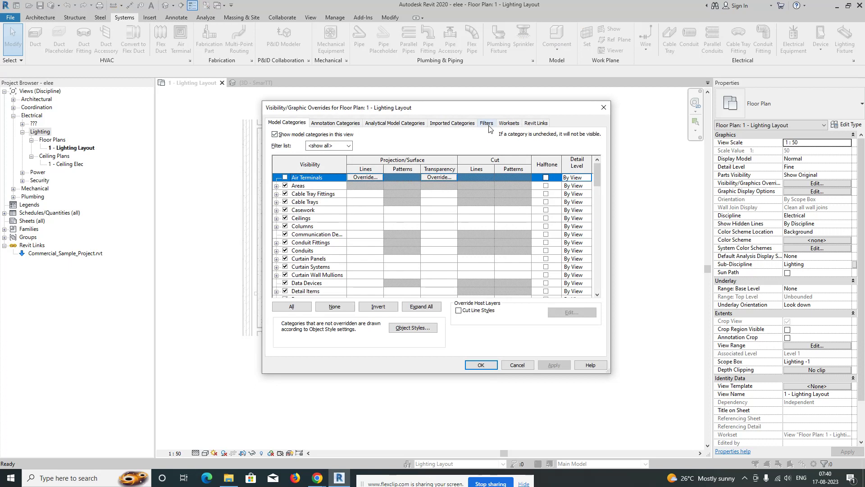
click(487, 123)
click(408, 320)
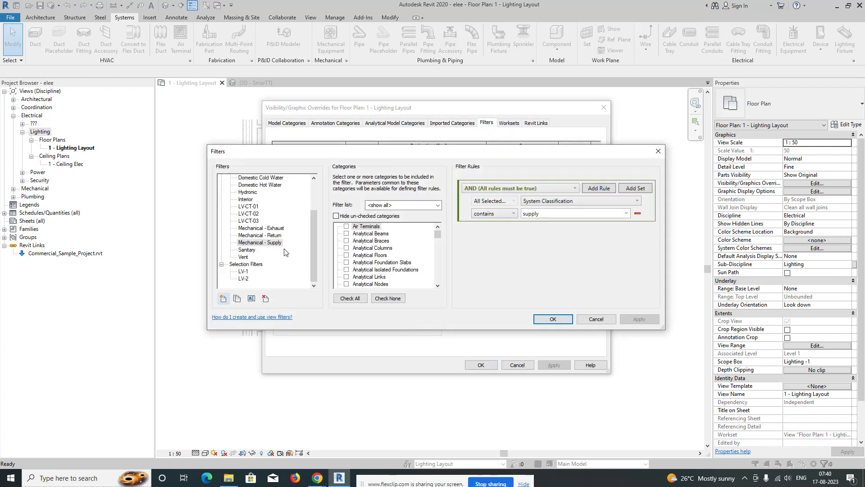
scroll(282, 258, up, 2)
scroll(273, 218, down, 2)
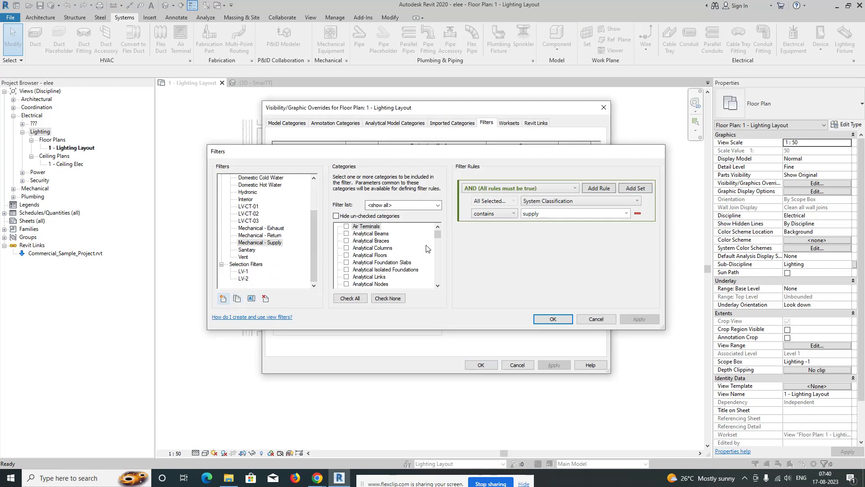
key(Escape)
key(Escape)
Step: Open the projection line override for the Lighting Fixtures category in the floor plan's Visibility/Graphic Overrides
key(v)
key(g)
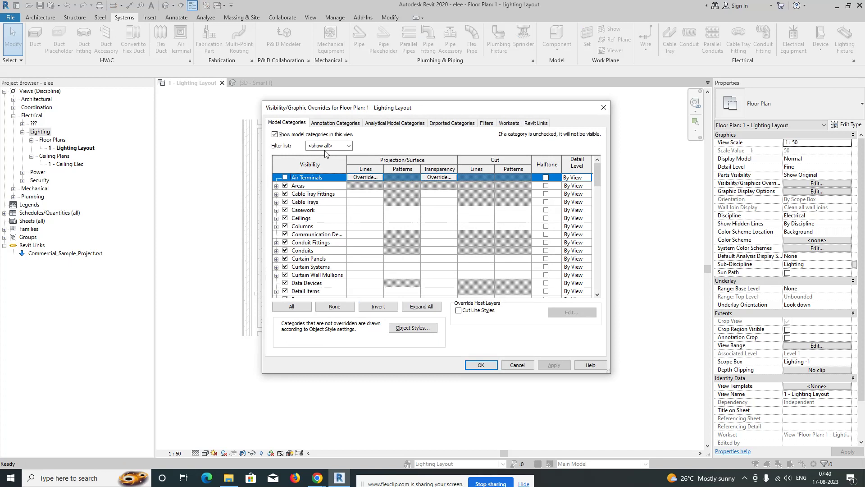
scroll(302, 239, down, 2)
click(302, 236)
key(l)
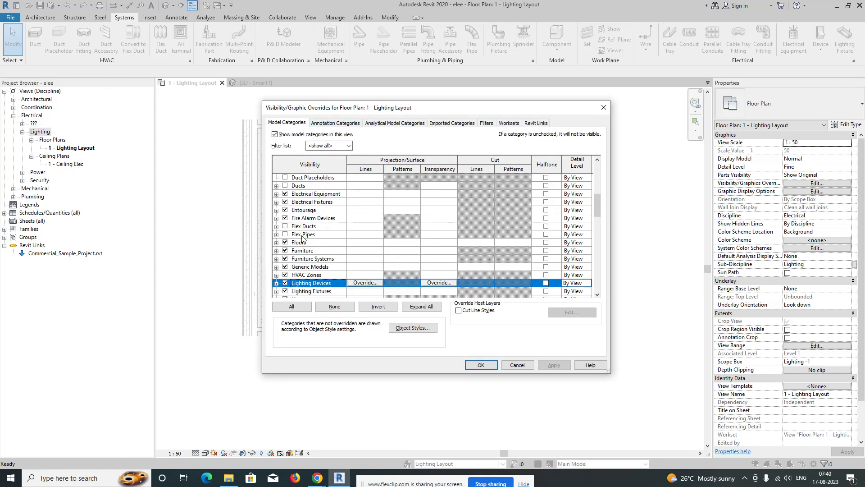
scroll(301, 236, down, 1)
click(330, 278)
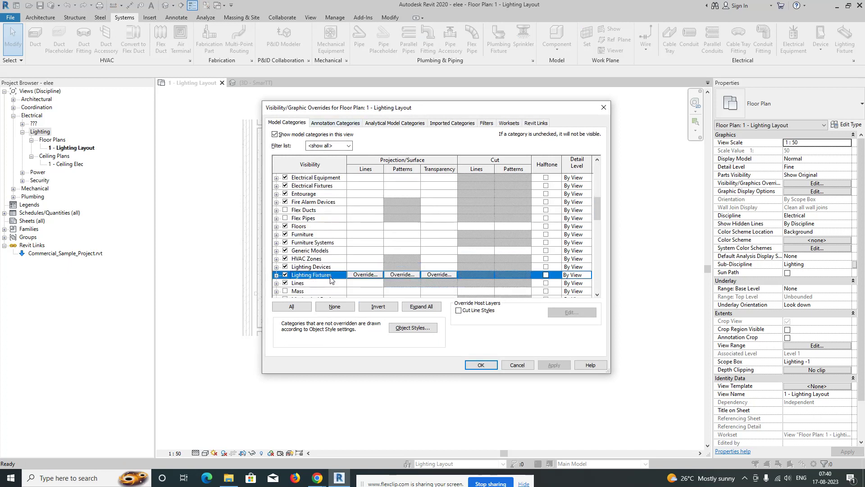
click(366, 275)
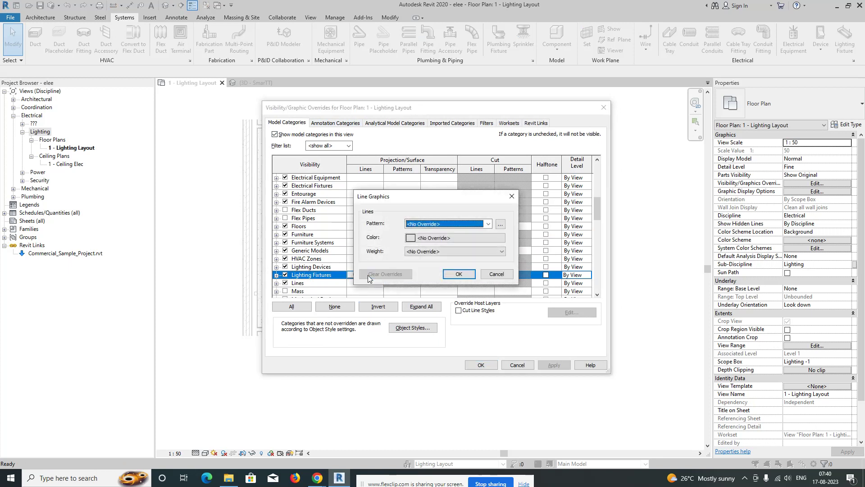
Step: Set the Lighting Fixtures projection line color to Magenta and apply the override to the plan
click(435, 224)
click(429, 242)
click(434, 238)
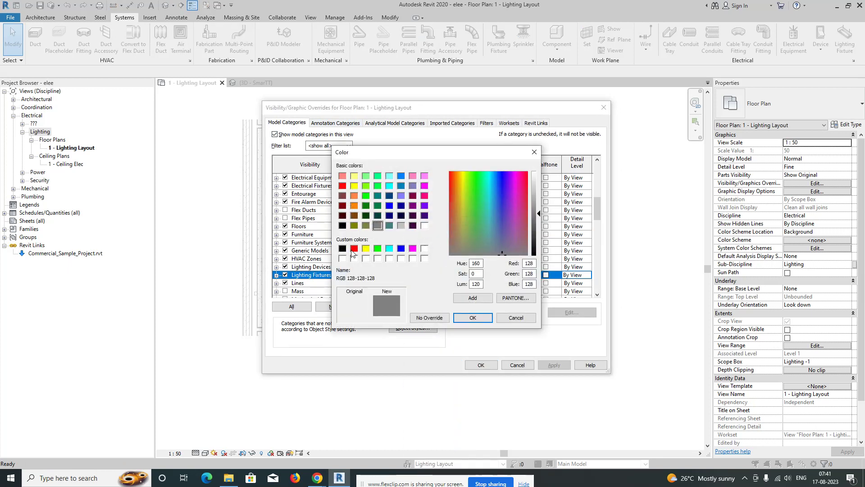
click(413, 249)
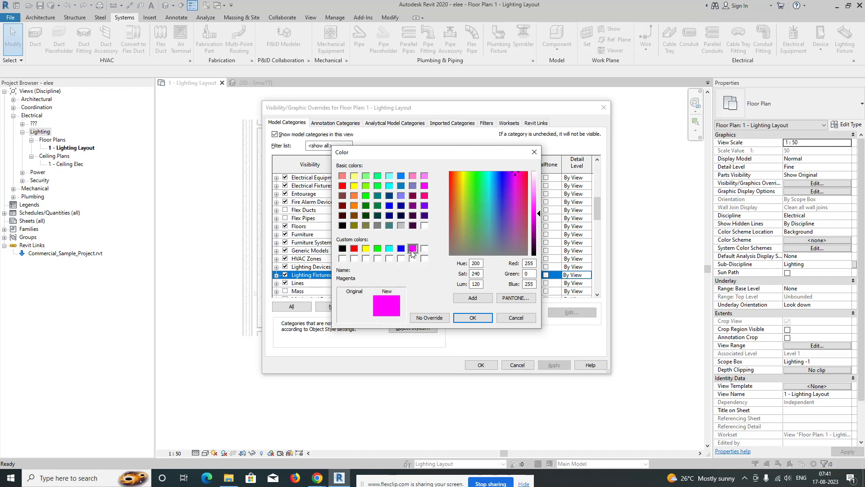
click(472, 318)
click(457, 275)
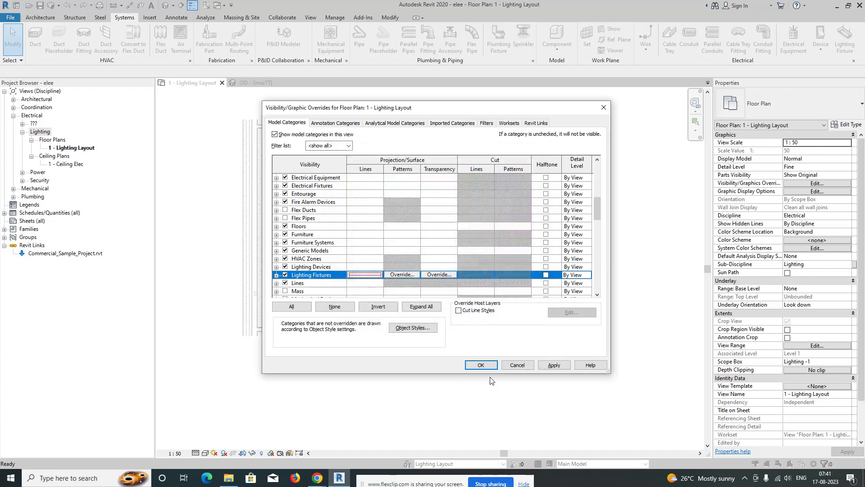
click(480, 365)
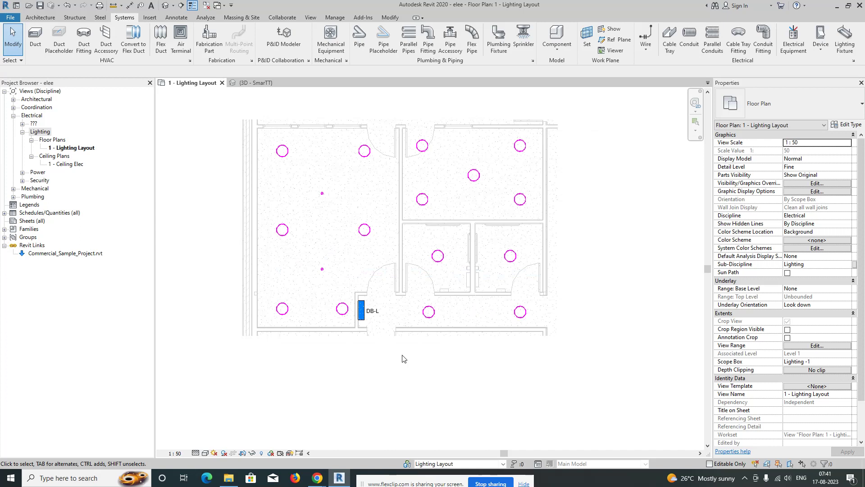
Step: Place an E_ARC_LTG_OR_SWITCH2 OR 2 lighting switch on the large room's wall beside its door, just above DB-L
middle_drag(403, 359, 356, 302)
scroll(358, 296, up, 1)
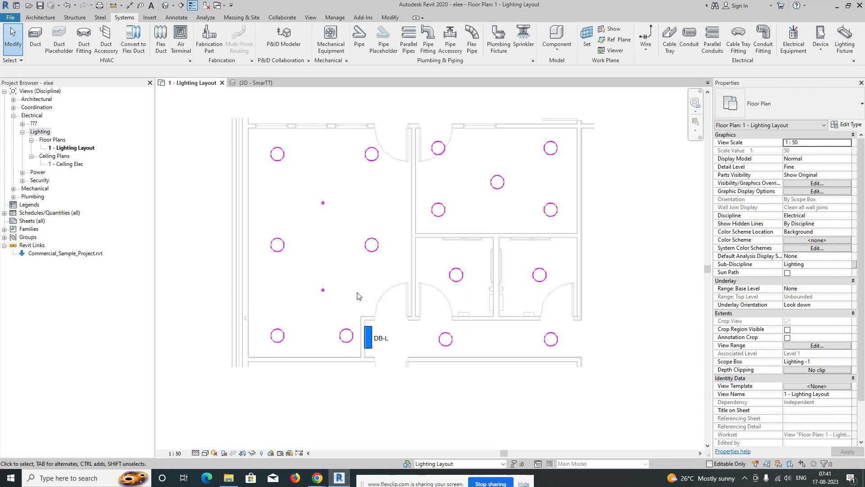
click(822, 51)
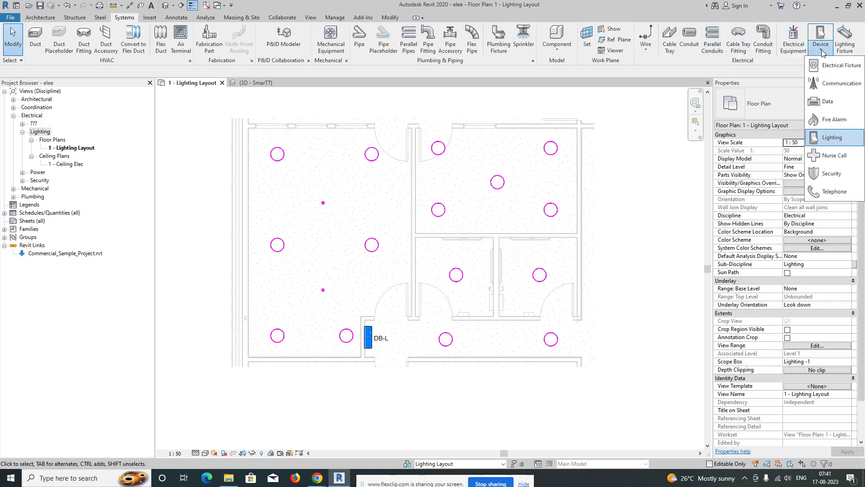
click(822, 140)
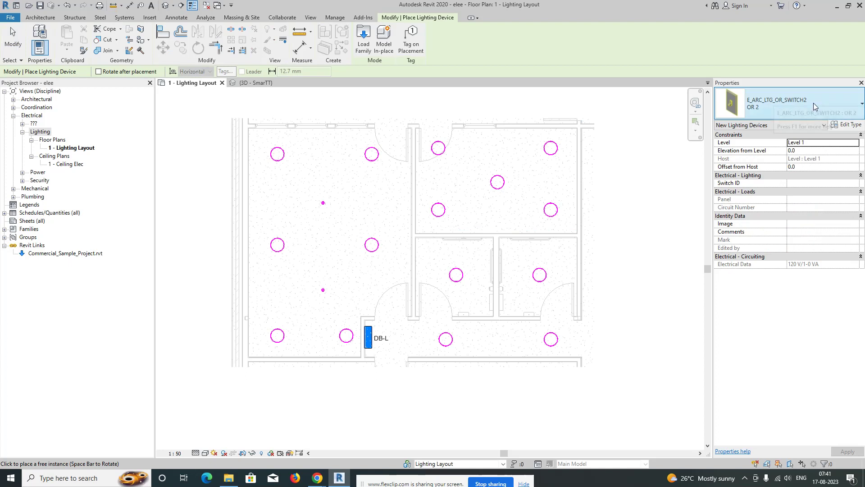
click(815, 107)
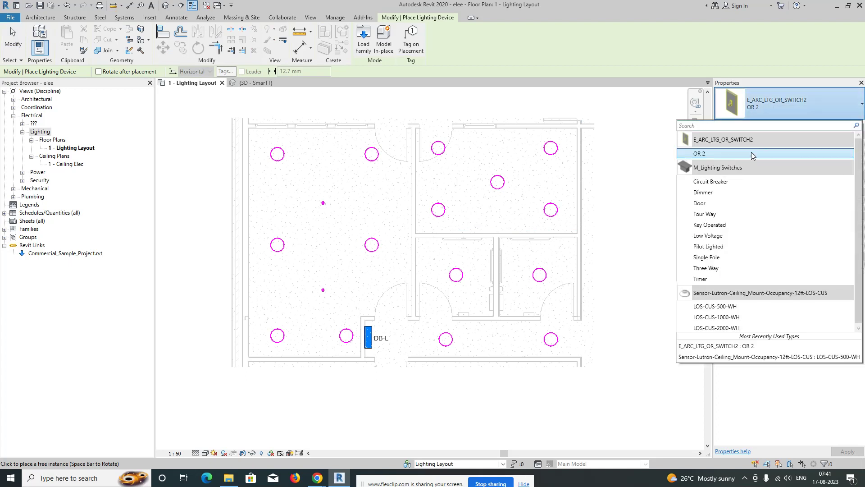
click(706, 156)
scroll(366, 315, up, 5)
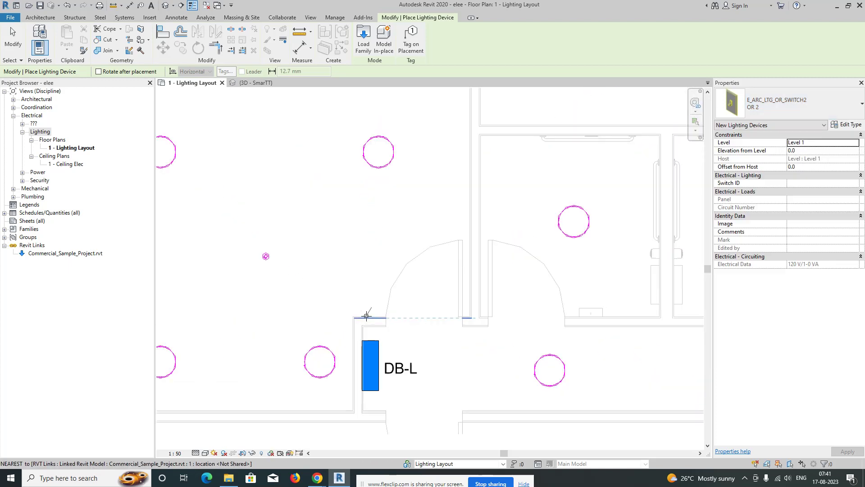
scroll(374, 271, down, 2)
middle_drag(417, 301, 367, 248)
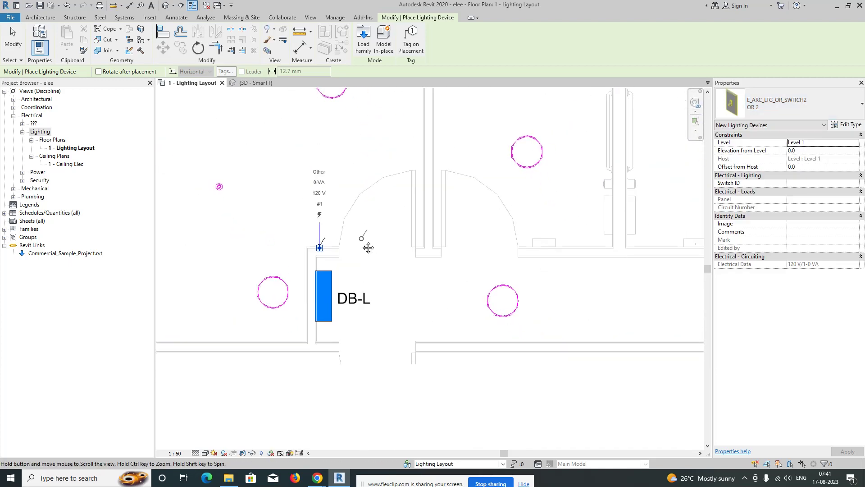
Step: Place two more OR 2 switches, one on the wall beside the door of each small room
middle_drag(379, 311, 334, 336)
scroll(508, 286, down, 1)
middle_drag(508, 285, 483, 299)
scroll(464, 299, up, 5)
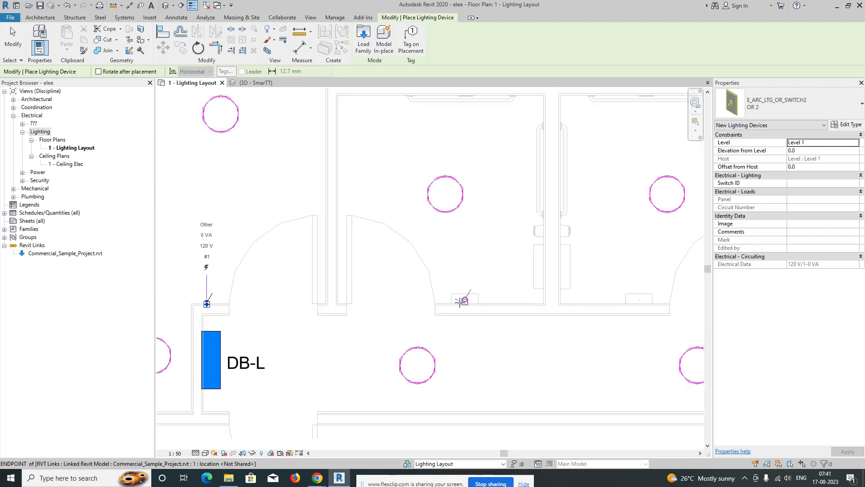
click(437, 301)
scroll(320, 282, down, 4)
middle_drag(464, 275, 348, 260)
scroll(481, 262, up, 4)
scroll(446, 266, up, 1)
click(448, 264)
Step: Place another OR 2 switch at the corridor entrance, on the lower wall opposite DB-L, and finish placing devices
scroll(428, 256, down, 2)
scroll(413, 260, down, 2)
middle_drag(385, 297, 462, 272)
middle_drag(414, 290, 492, 272)
middle_drag(365, 297, 428, 297)
scroll(391, 293, up, 3)
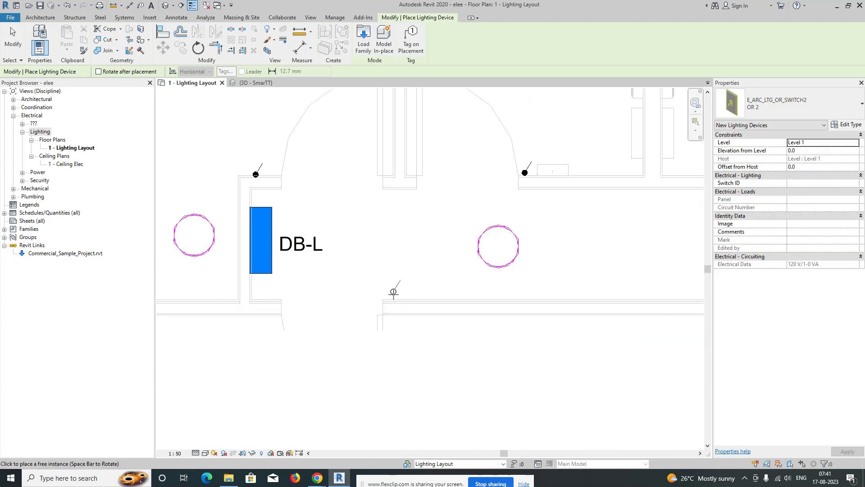
scroll(391, 298, down, 5)
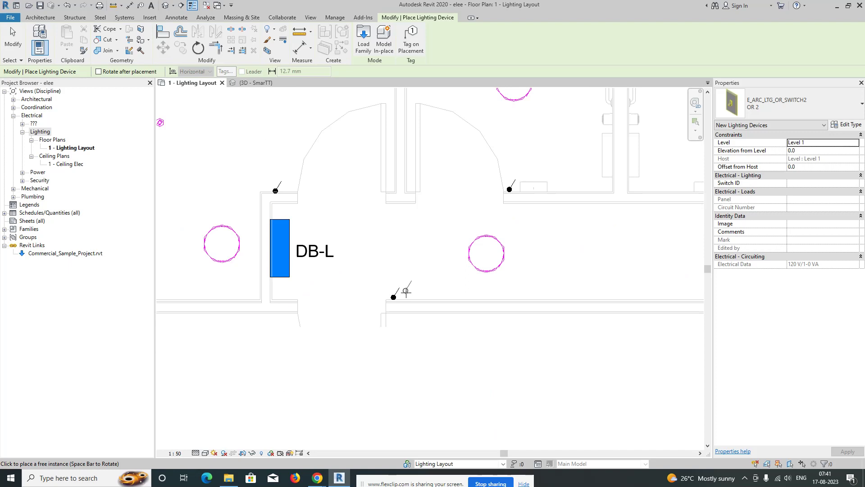
key(Escape)
middle_drag(396, 287, 385, 311)
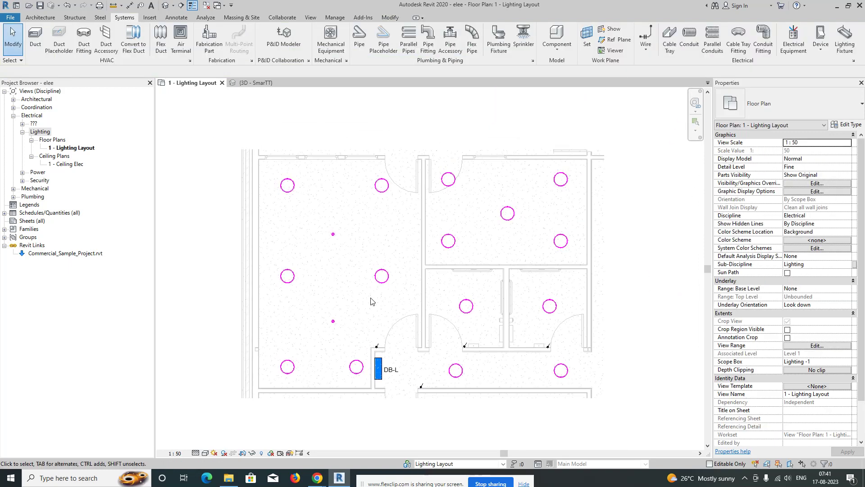
Step: Create a power circuit from the large room's six D1 fixtures and two spotlights, and convert it to arc wires
click(288, 186)
ctrl+click(287, 276)
ctrl+click(287, 367)
ctrl+click(356, 367)
ctrl+click(382, 276)
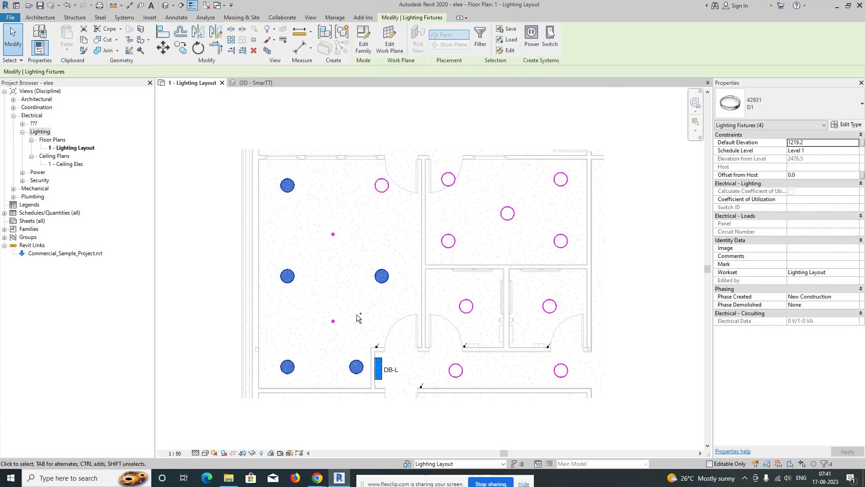
ctrl+click(333, 321)
ctrl+click(333, 234)
ctrl+click(381, 185)
ctrl+click(374, 193)
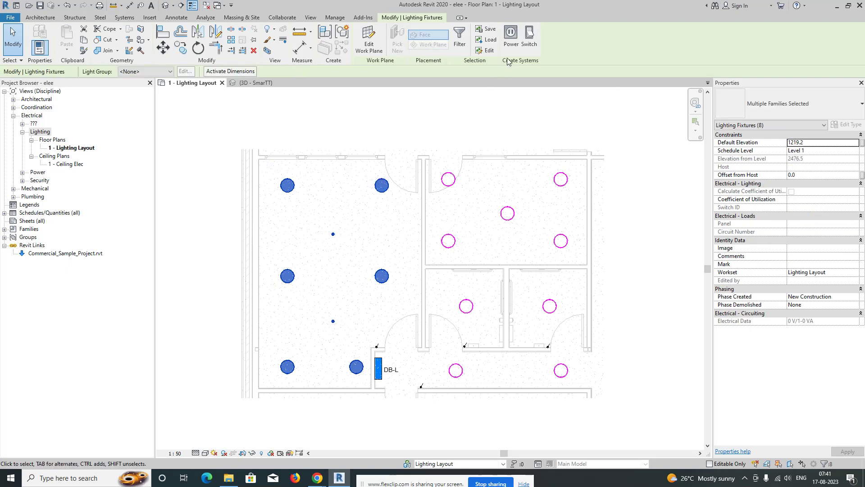
click(510, 37)
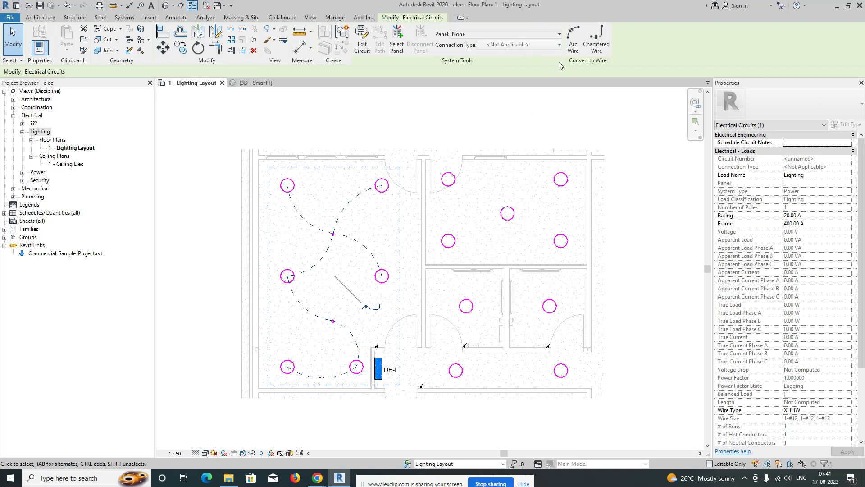
click(571, 37)
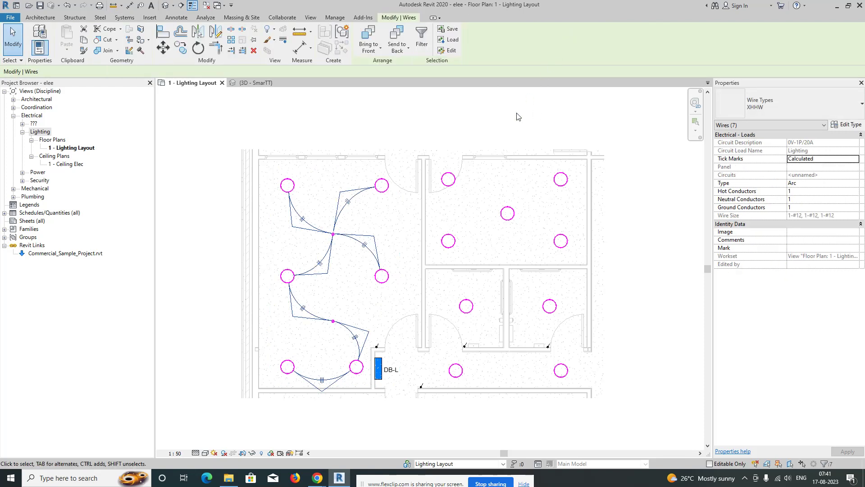
click(506, 130)
scroll(339, 258, up, 2)
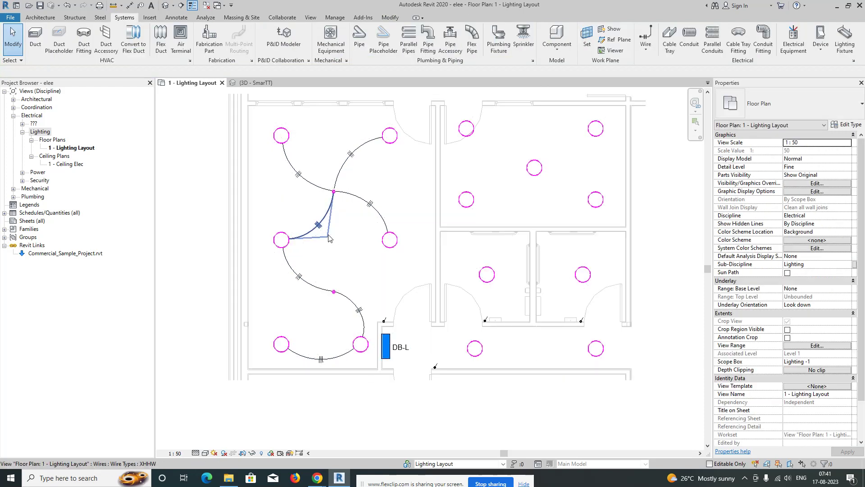
Step: Override the projection line pattern of the Wires category in this floor plan with the dashed "Alignement de la l" pattern
middle_drag(361, 276, 366, 303)
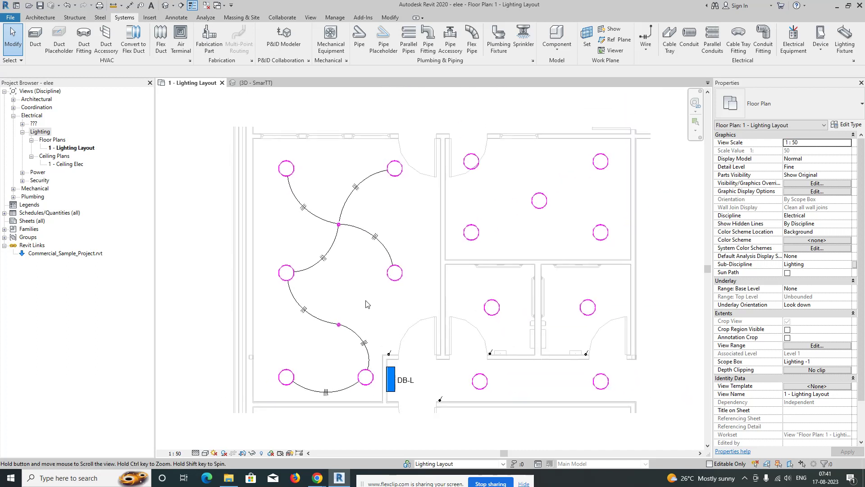
key(v)
key(v)
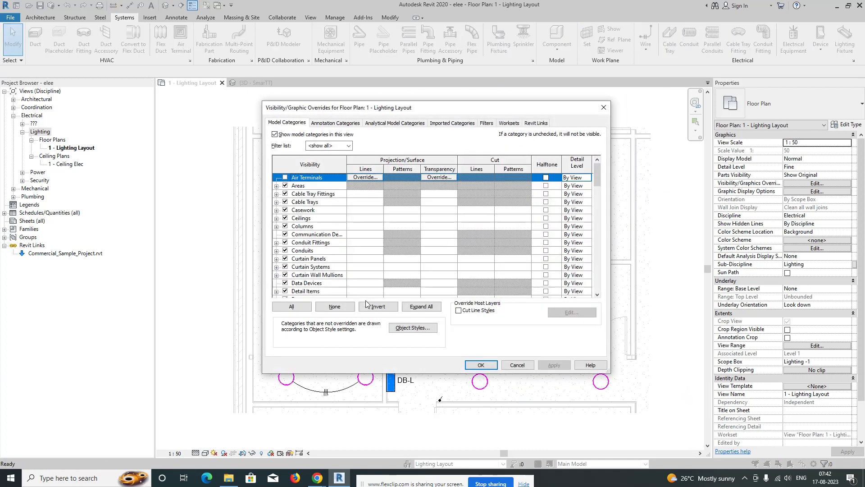
scroll(325, 270, down, 7)
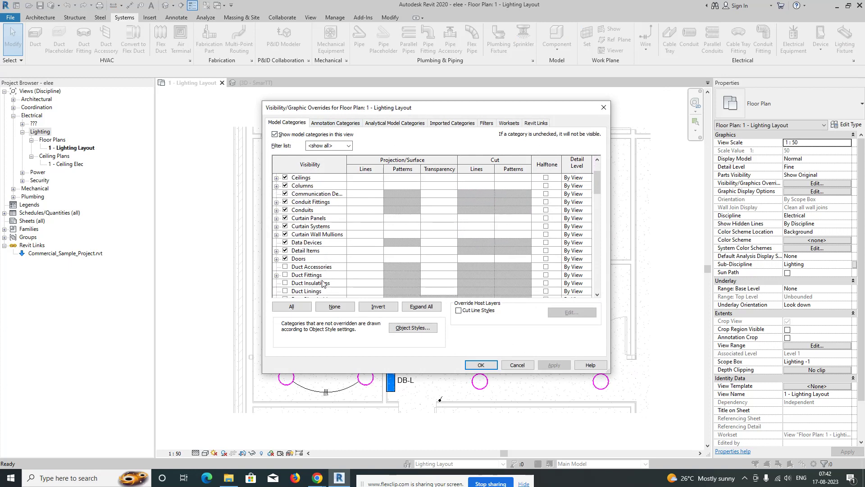
click(317, 268)
scroll(319, 275, down, 10)
click(318, 281)
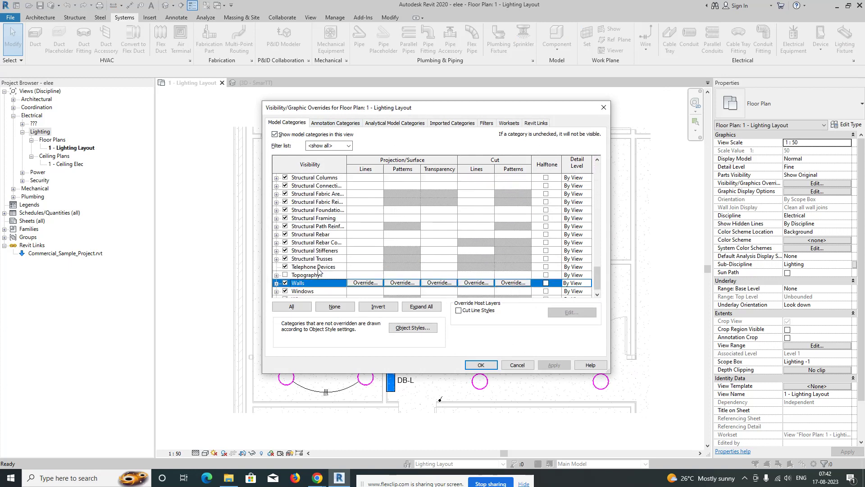
scroll(319, 278, down, 1)
click(366, 294)
click(367, 291)
click(462, 227)
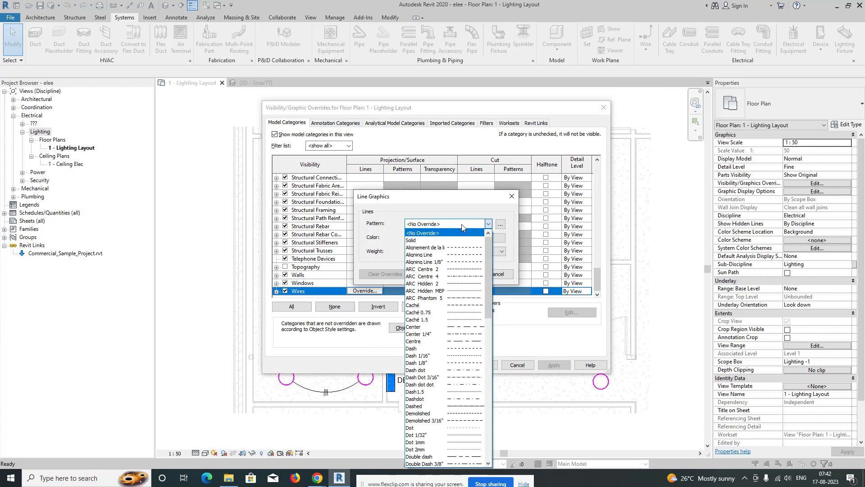
click(434, 248)
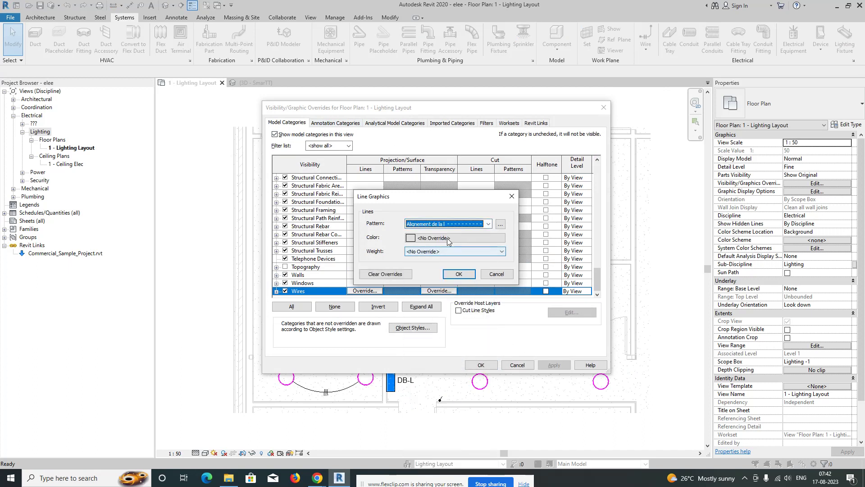
Step: Set the Wires projection lines to Red with weight 3 and apply the overrides to the plan
click(449, 241)
click(354, 249)
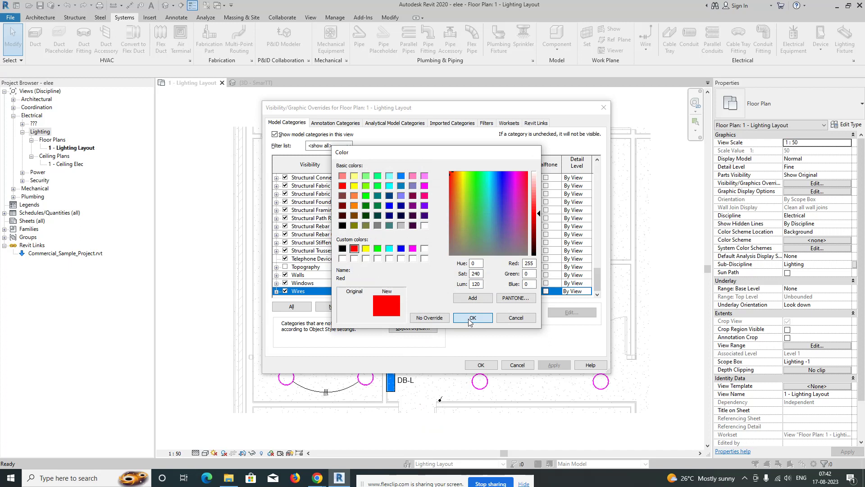
click(472, 318)
click(455, 251)
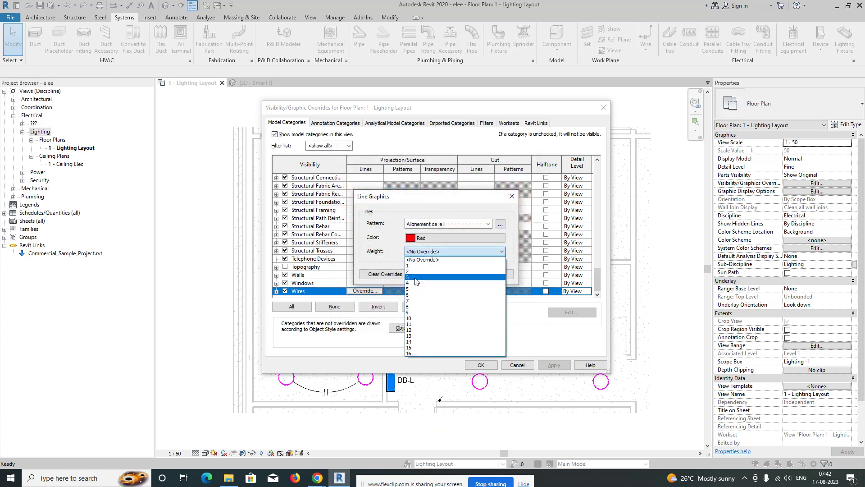
click(415, 277)
click(460, 274)
click(481, 366)
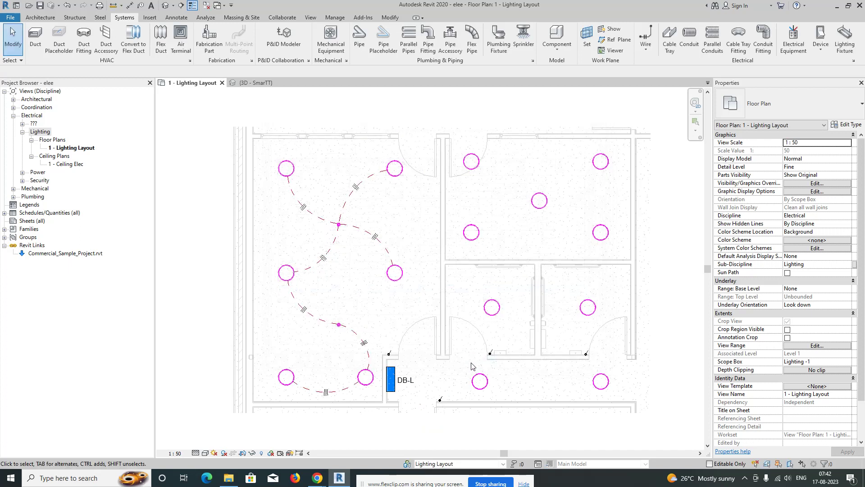
Step: Turn off thin lines and link the large room's D1 fixture nearest the door to the switch above DB-L in a switch system
scroll(368, 184, up, 2)
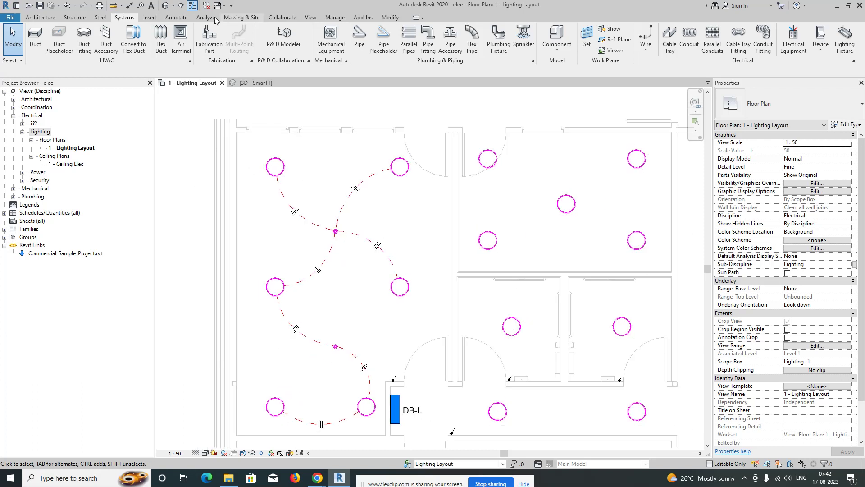
middle_drag(390, 196, 367, 172)
middle_drag(392, 224, 375, 185)
middle_drag(390, 249, 370, 245)
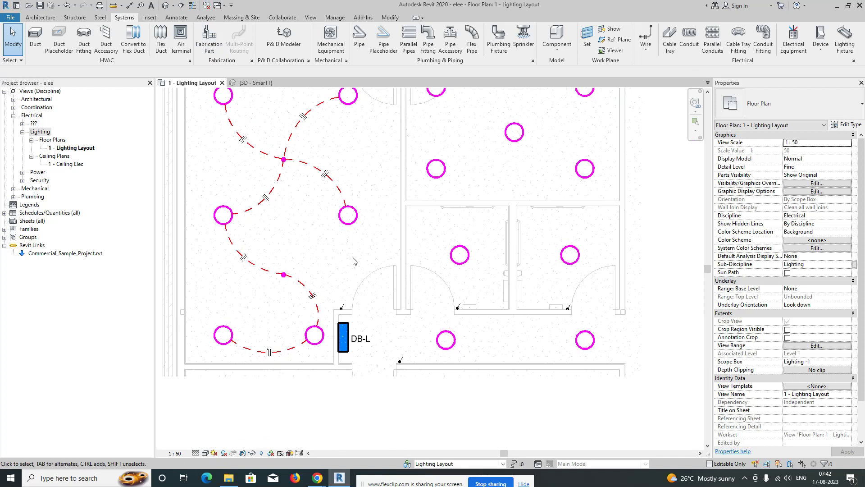
click(353, 230)
click(492, 38)
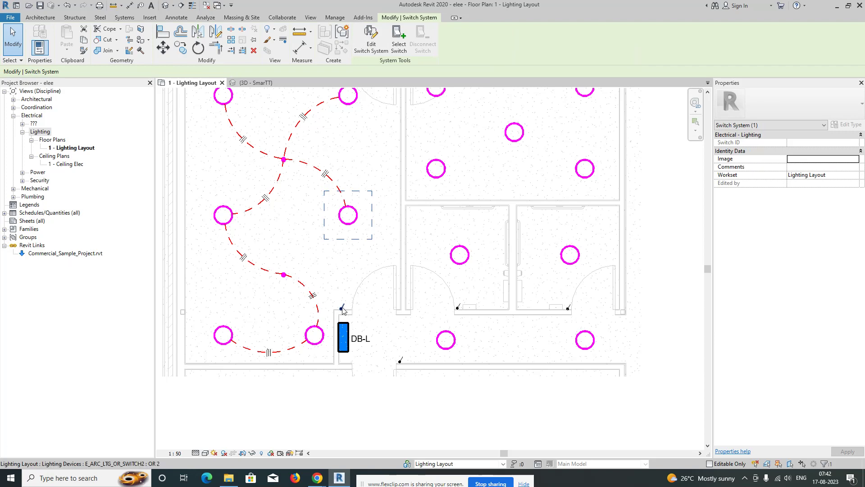
click(398, 41)
click(342, 306)
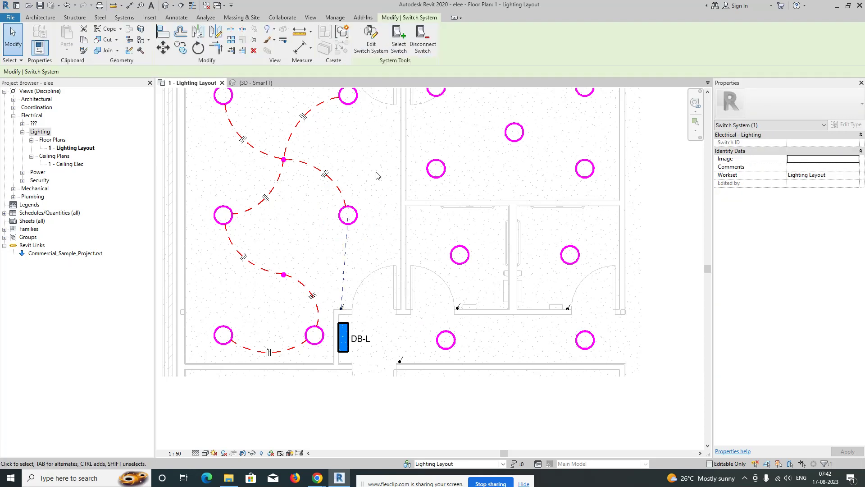
key(Escape)
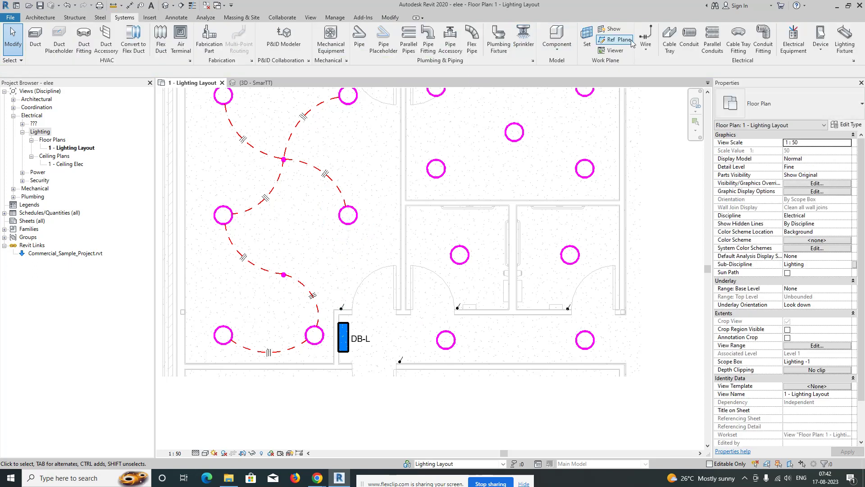
Step: Draw an arc wire from the switch above DB-L to the large room's D1 fixture nearest the door
click(647, 53)
click(665, 65)
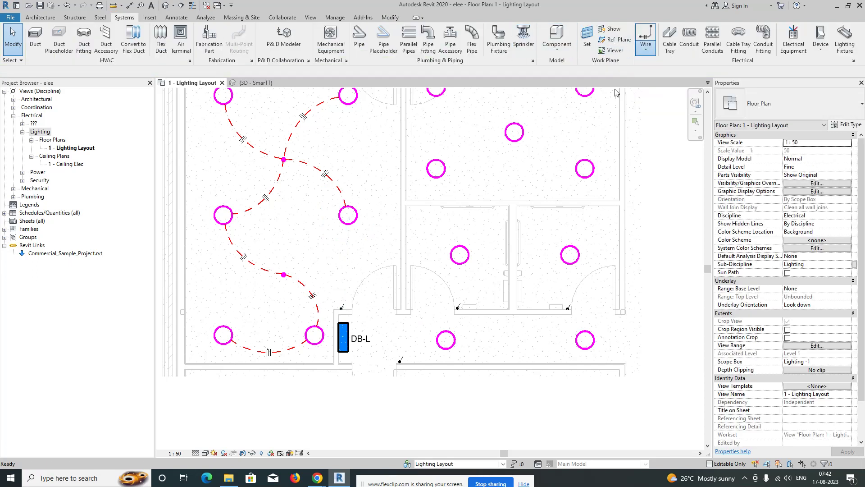
scroll(337, 312, up, 2)
click(340, 311)
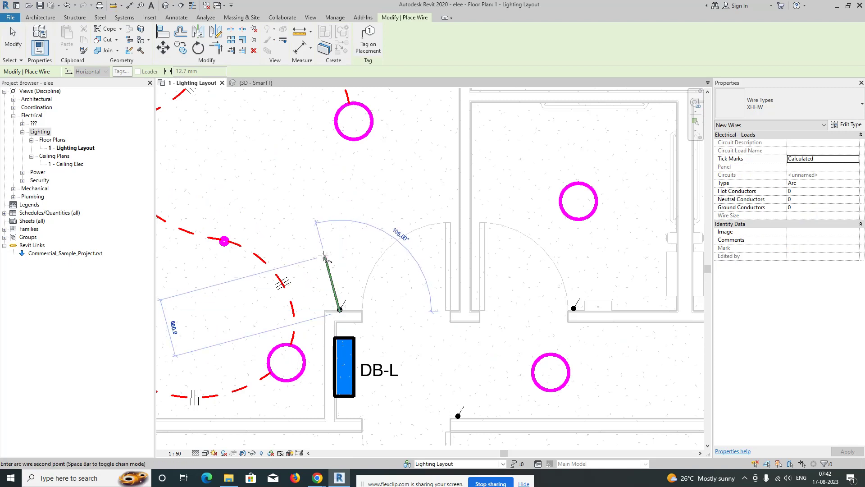
click(349, 139)
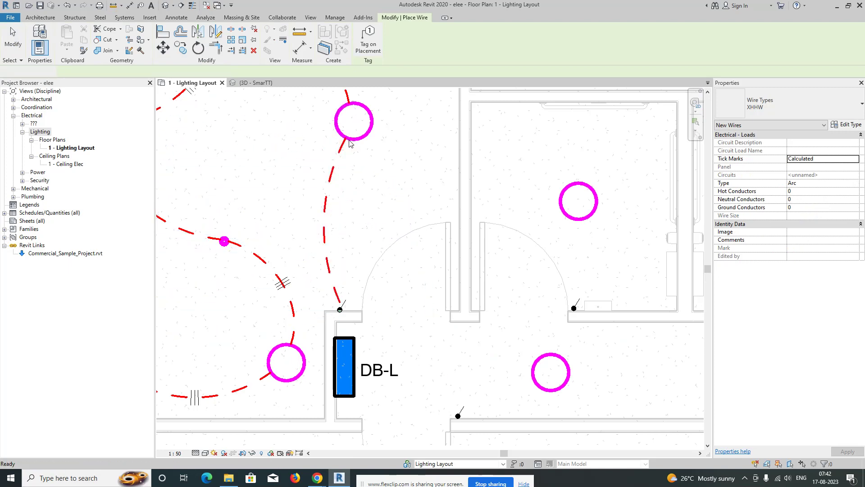
key(Escape)
Step: Create a switch system from the two D1 fixtures along the corridor
scroll(365, 238, down, 3)
middle_drag(390, 278, 361, 291)
scroll(351, 269, up, 2)
scroll(366, 274, down, 1)
scroll(373, 292, down, 2)
middle_drag(436, 312, 375, 295)
scroll(374, 300, down, 1)
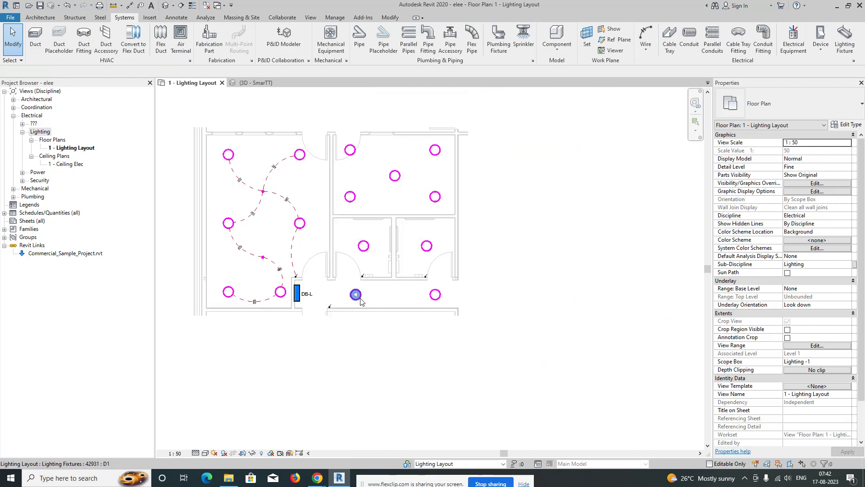
click(355, 294)
ctrl+click(434, 294)
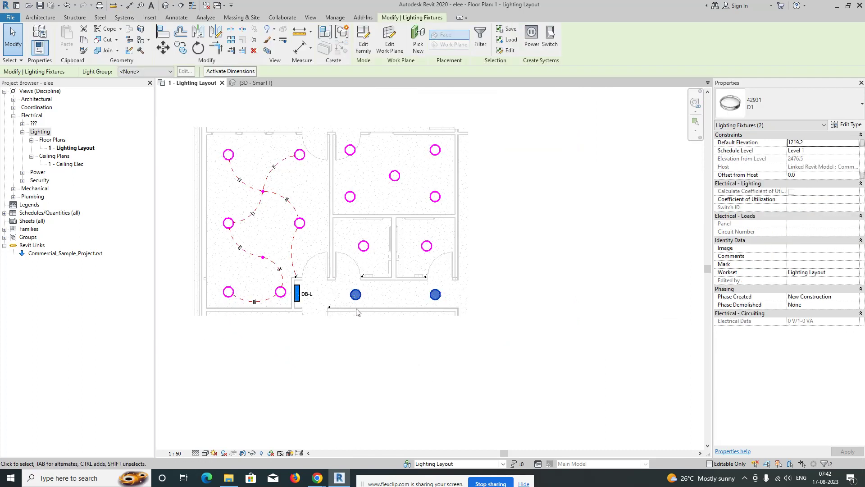
click(550, 38)
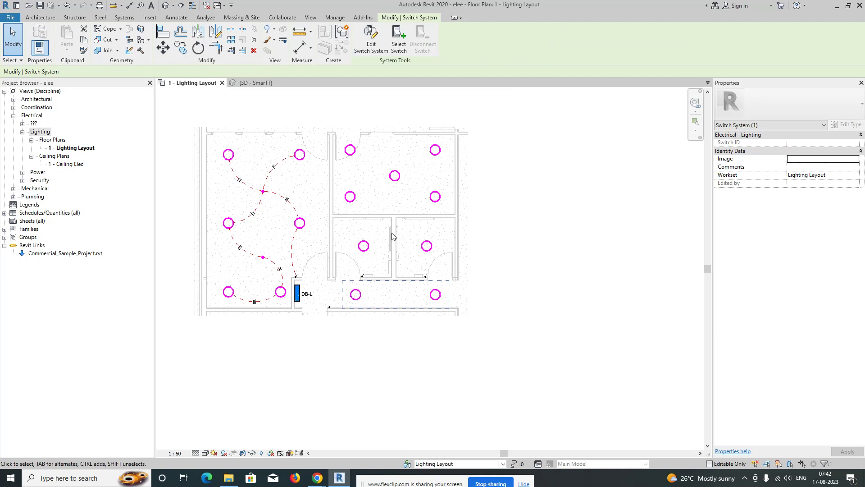
Step: Assign the OR 2 switch at the corridor's near end to the corridor fixtures' switch system
click(399, 43)
click(329, 307)
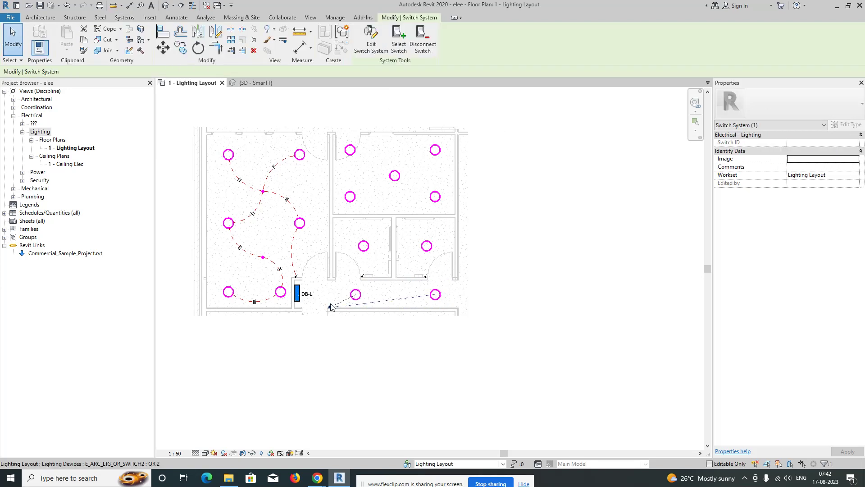
scroll(347, 312, up, 4)
scroll(329, 299, down, 3)
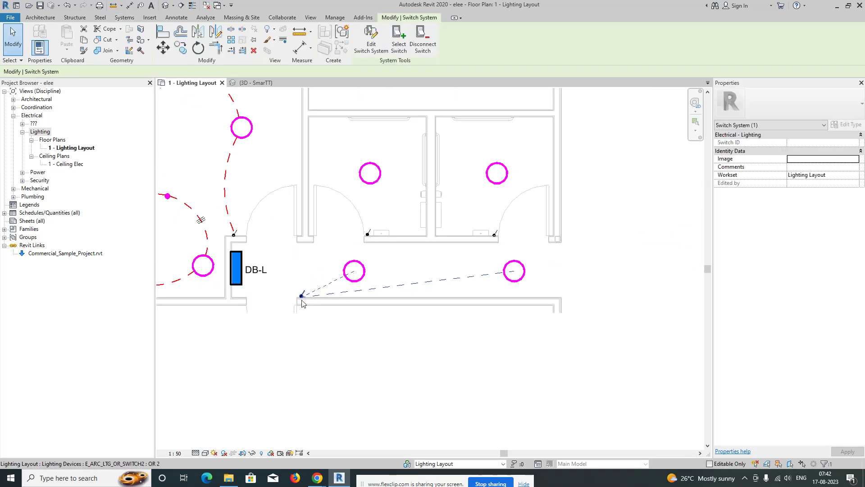
scroll(311, 308, down, 1)
scroll(310, 303, up, 3)
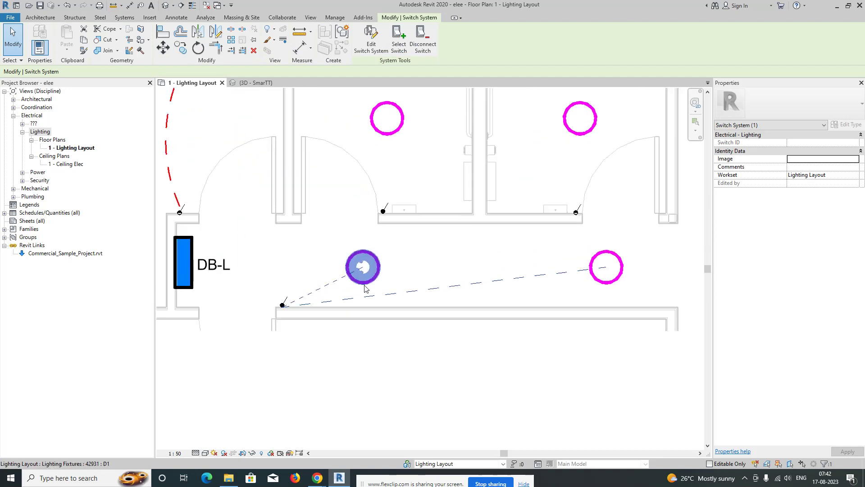
scroll(428, 298, down, 2)
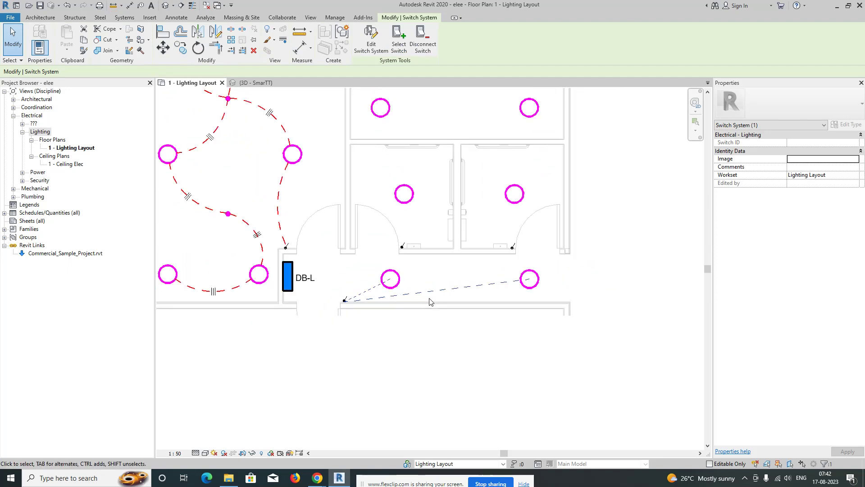
click(438, 338)
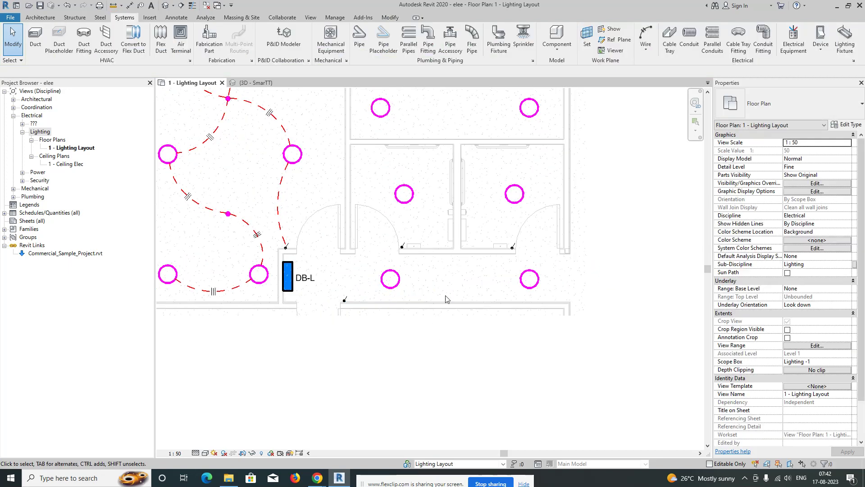
Step: Create a power circuit from the two corridor D1 fixtures and convert it to an arc wire
click(390, 279)
ctrl+click(529, 279)
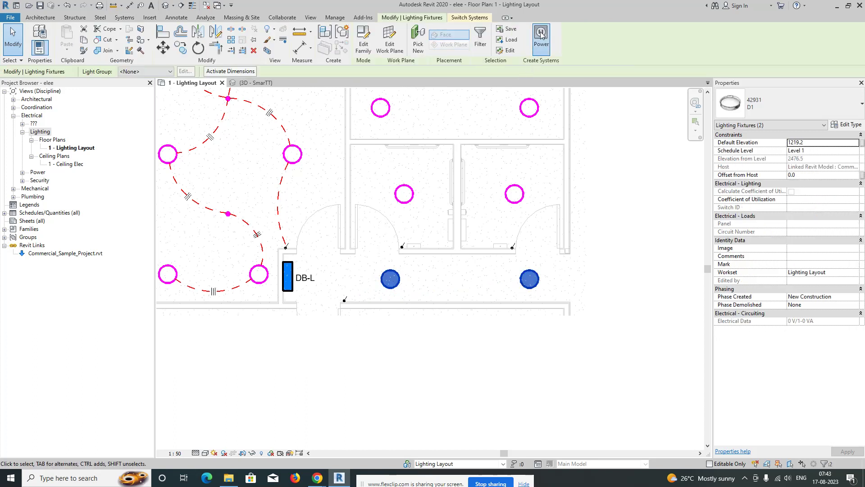
click(541, 35)
click(577, 31)
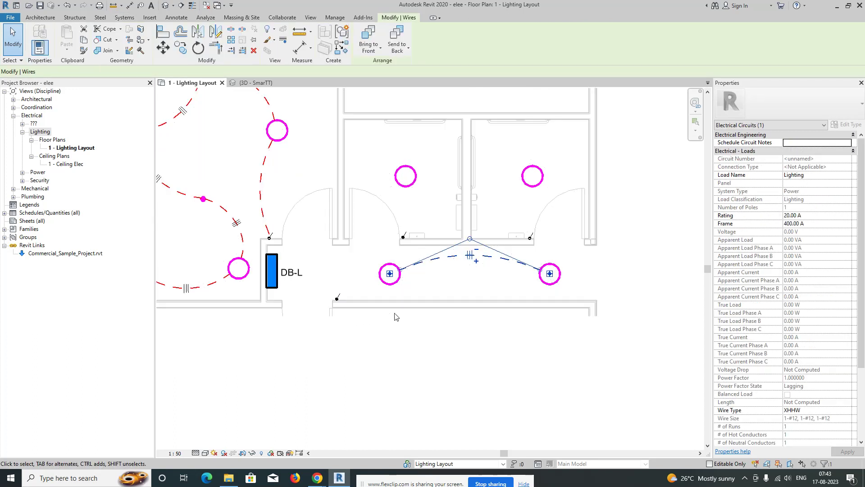
scroll(440, 282, up, 1)
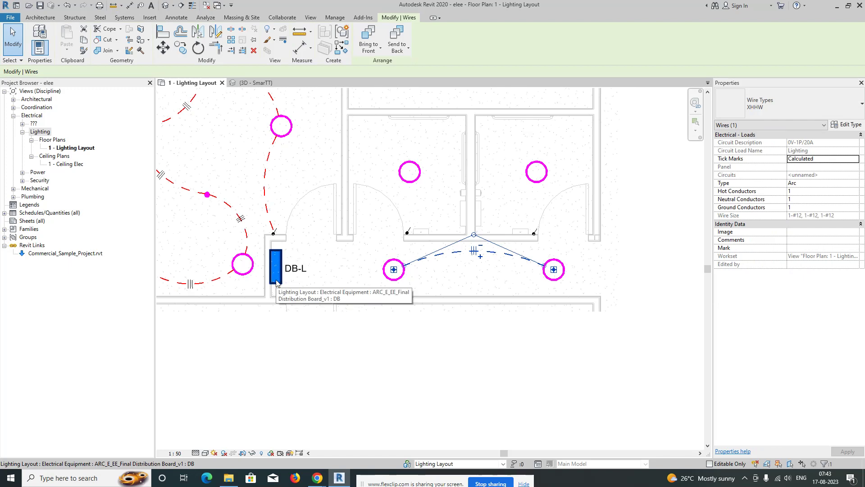
click(430, 310)
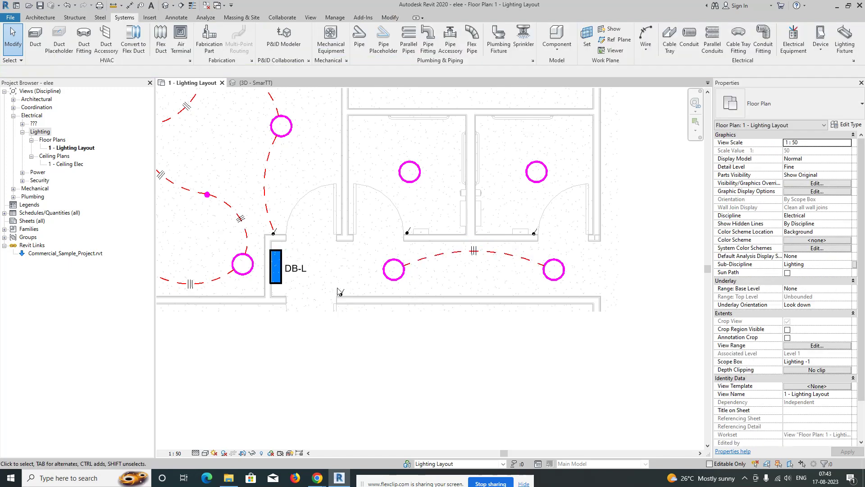
Step: Draw an arc wire from the corridor switch to the nearest corridor D1 fixture
click(645, 38)
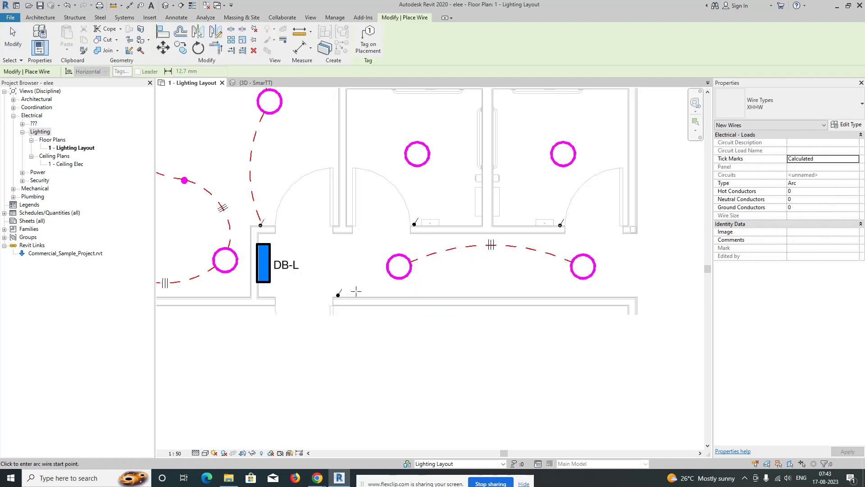
scroll(336, 296, up, 3)
click(329, 297)
click(430, 234)
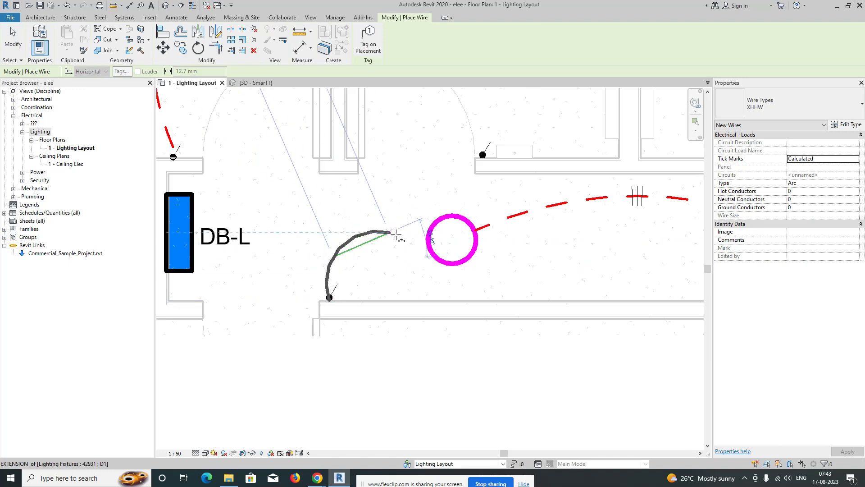
click(412, 230)
key(Escape)
key(Escape)
scroll(333, 253, down, 3)
scroll(403, 272, up, 2)
scroll(328, 272, down, 2)
middle_drag(387, 247, 358, 288)
Step: Draw an arc wire from DB-L to the large room's D1 fixture nearest the door
click(644, 36)
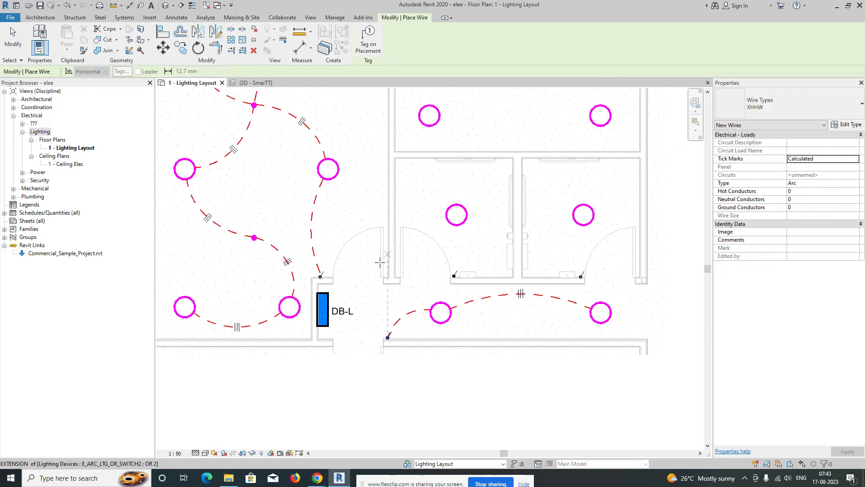
scroll(336, 292, up, 2)
click(322, 317)
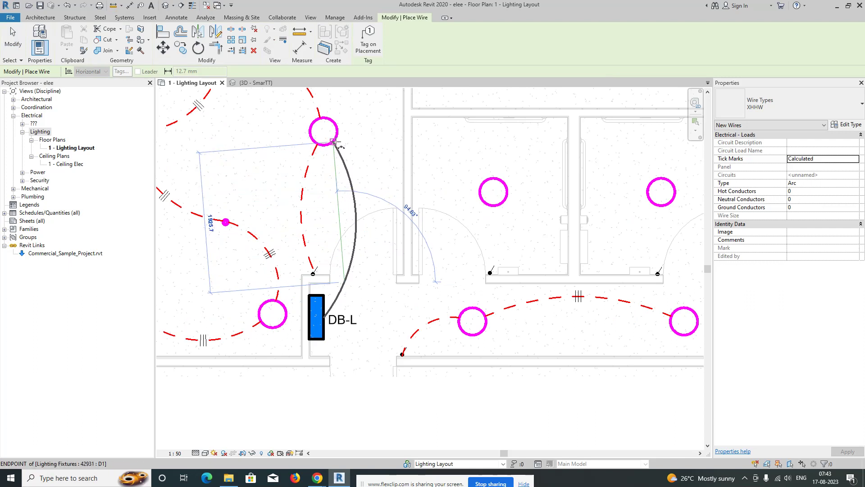
click(333, 142)
key(Escape)
key(Escape)
scroll(374, 239, down, 1)
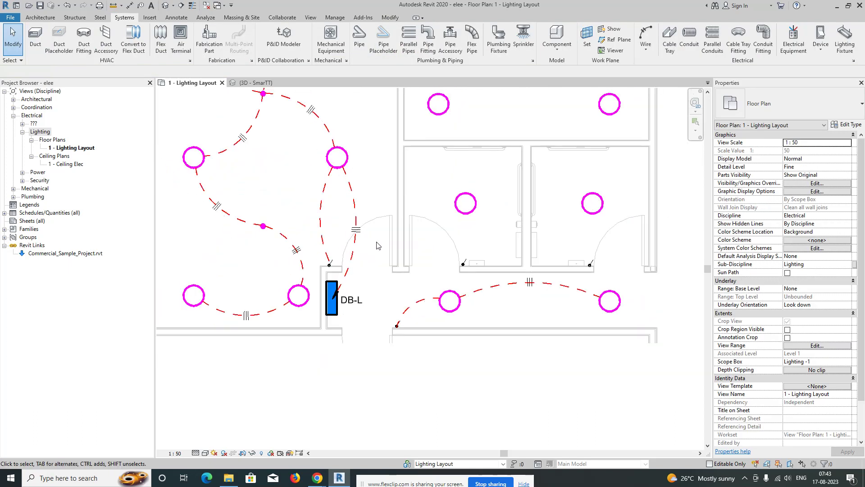
Step: Remove the arc wire between DB-L and the large room's D1 fixture nearest the door
click(353, 266)
scroll(330, 295, up, 3)
scroll(342, 283, down, 3)
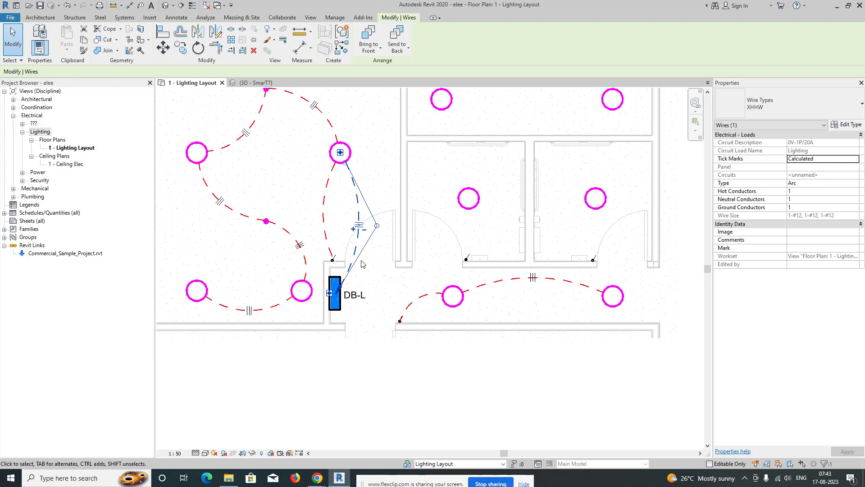
key(Escape)
scroll(362, 263, down, 3)
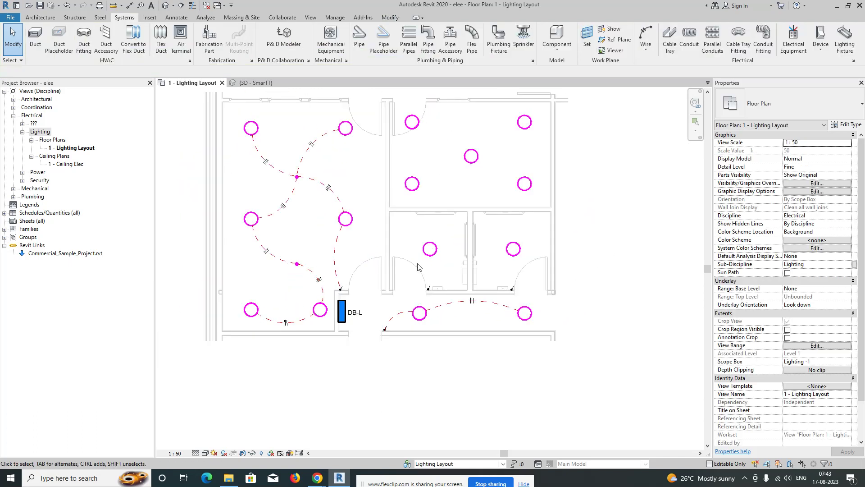
Step: Create a power circuit from the D1 fixtures in the two small rooms and try to assign DB-L as its panel
click(434, 255)
ctrl+click(512, 256)
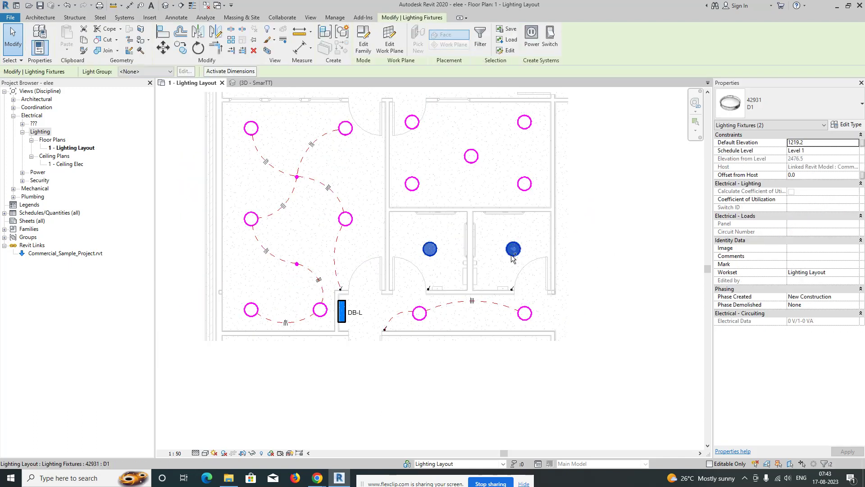
click(534, 47)
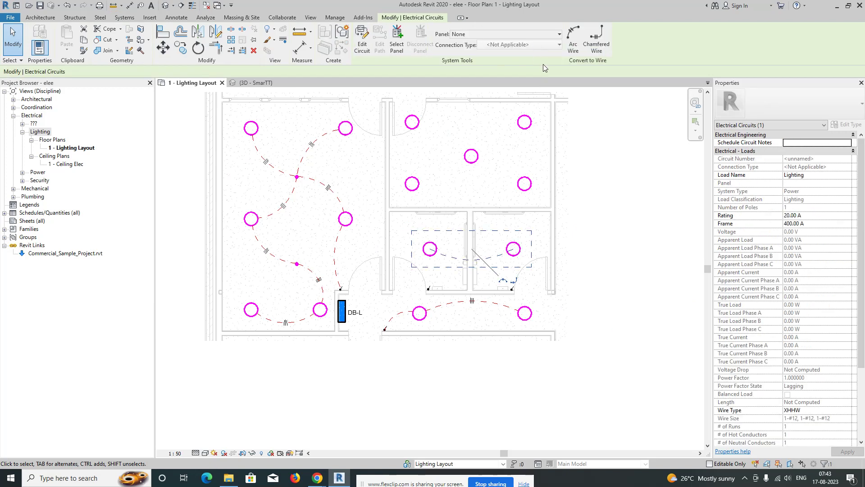
click(405, 40)
click(342, 316)
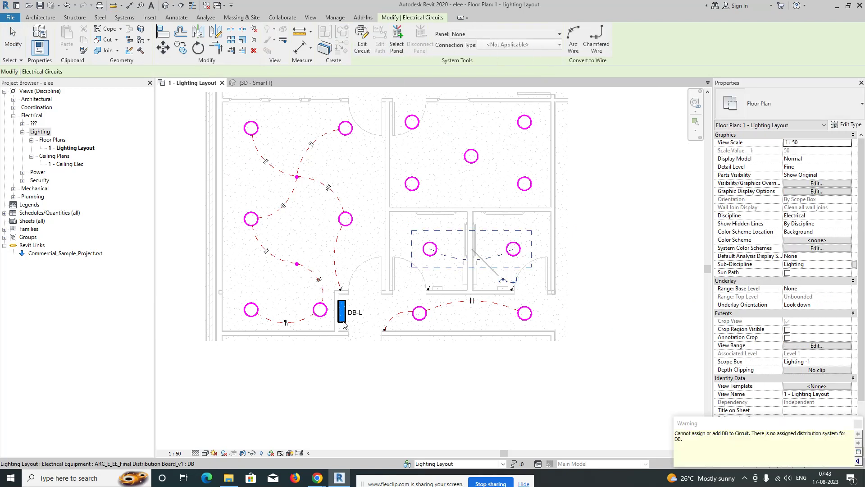
Step: Convert the circuit between the two small rooms' D1 fixtures to an arc wire
click(573, 42)
scroll(446, 281, up, 1)
click(445, 283)
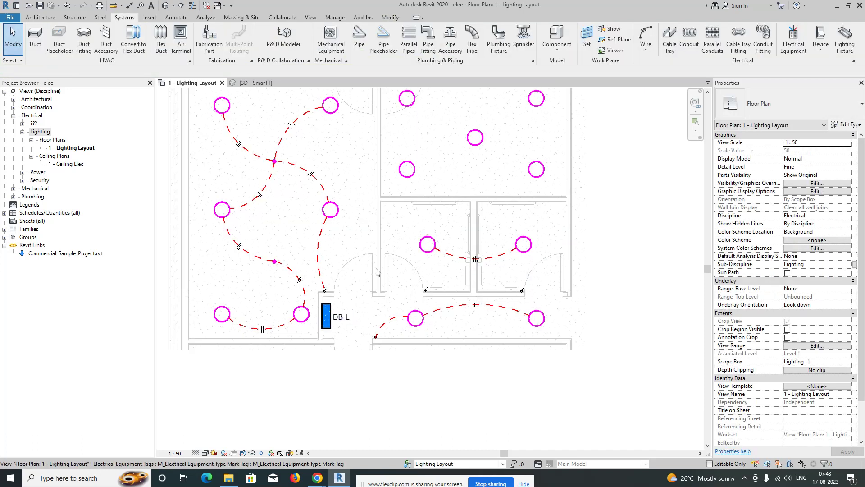
Step: Draw an arc wire at the D1 fixture in the small room nearer DB-L and extend its free end to DB-L
click(645, 39)
scroll(358, 299, up, 2)
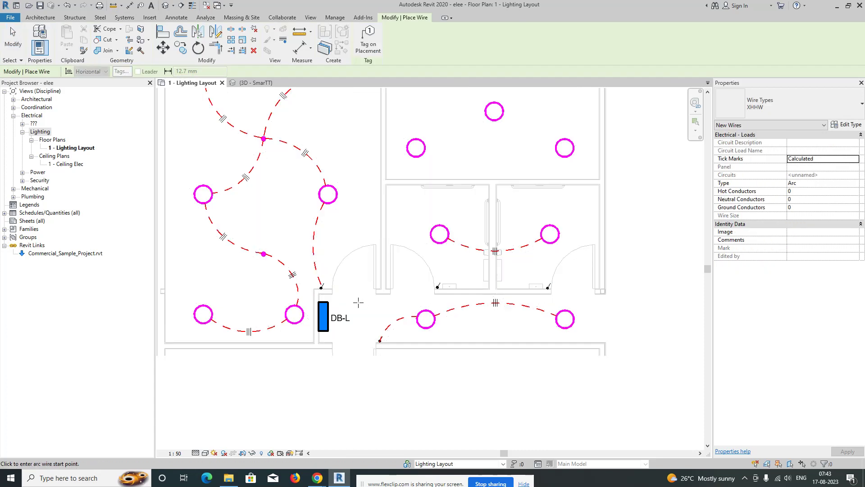
click(383, 254)
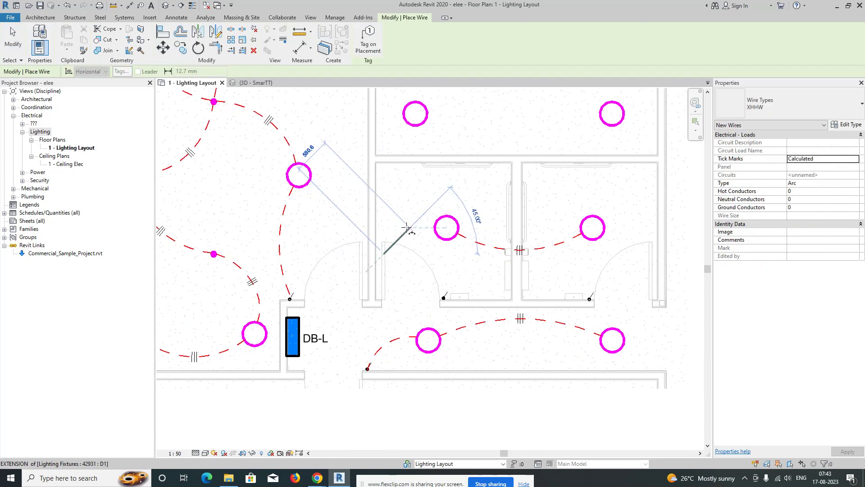
key(Escape)
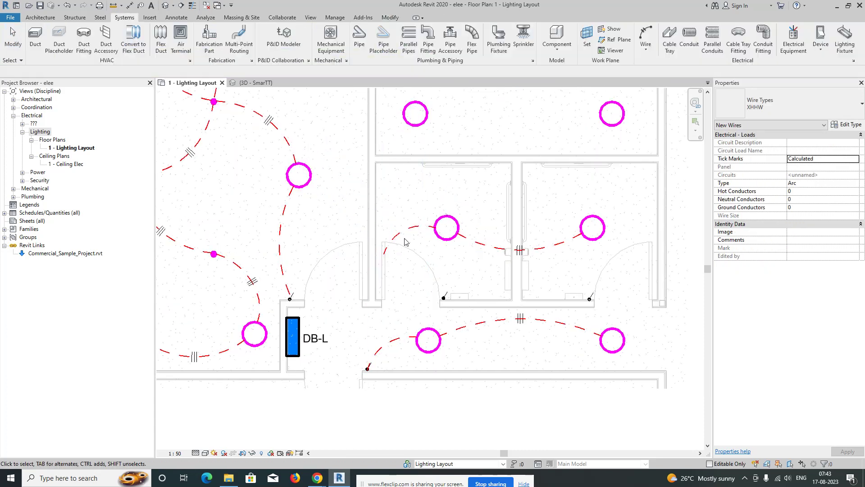
click(394, 239)
drag(384, 254, 315, 323)
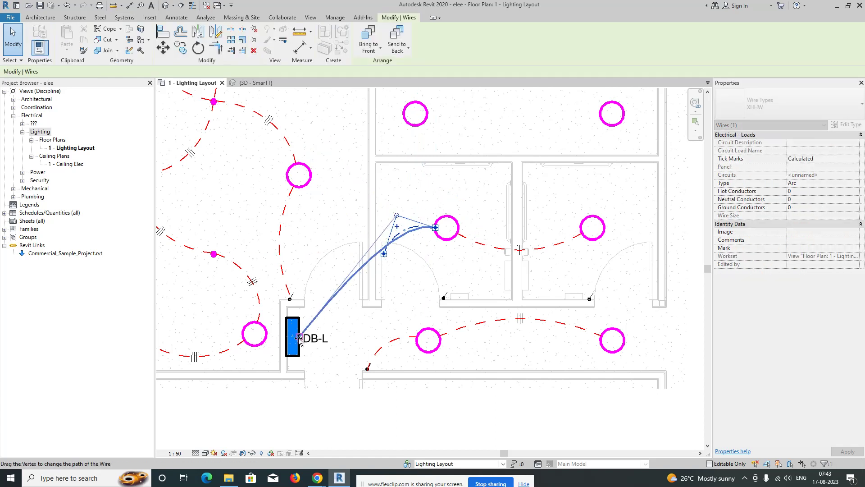
key(Escape)
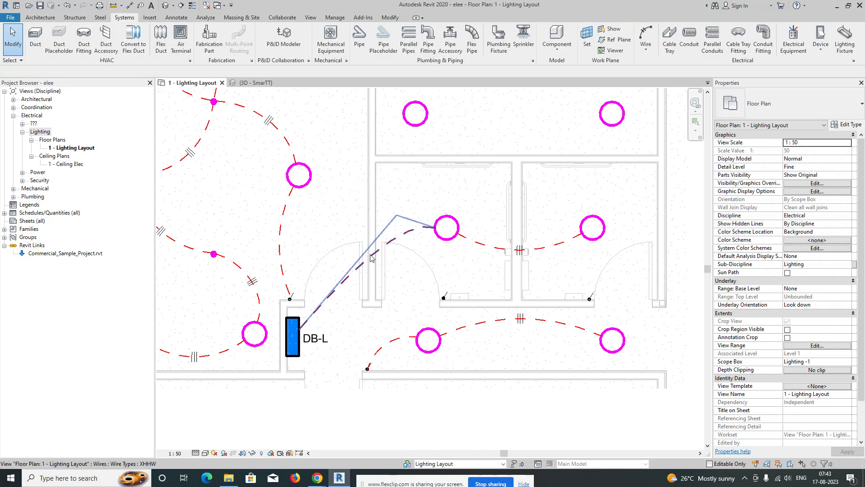
Step: Reshape the curve of the wire between DB-L and the nearer small room by moving its middle vertex
click(370, 258)
drag(397, 218, 344, 259)
click(359, 302)
Step: Draw an arc wire from the large room's D1 fixture nearest the door to DB-L and flatten its curve slightly
middle_drag(360, 303, 382, 338)
click(644, 35)
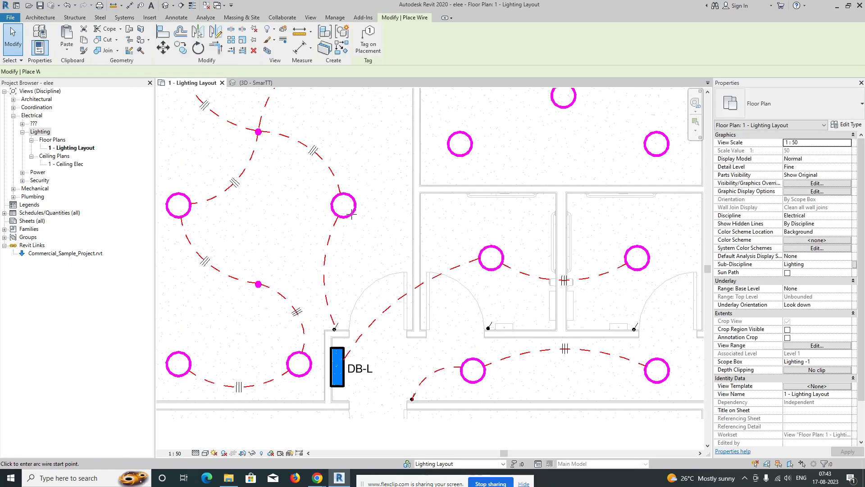
click(344, 205)
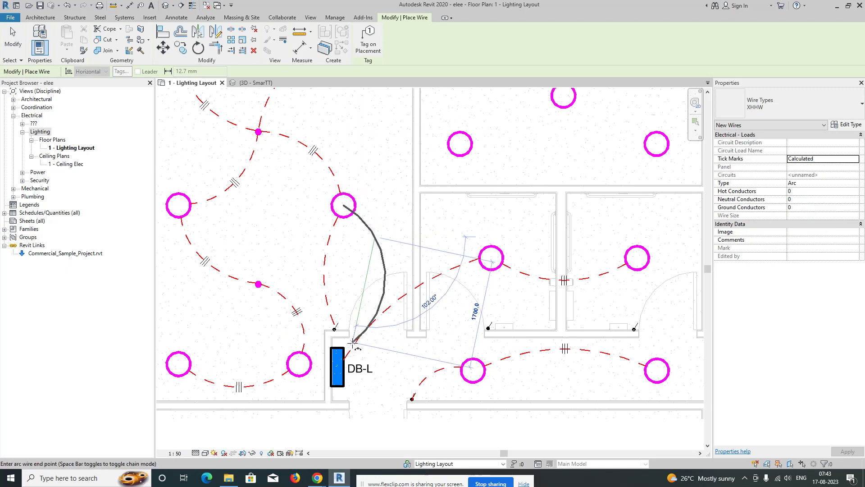
click(344, 360)
key(Escape)
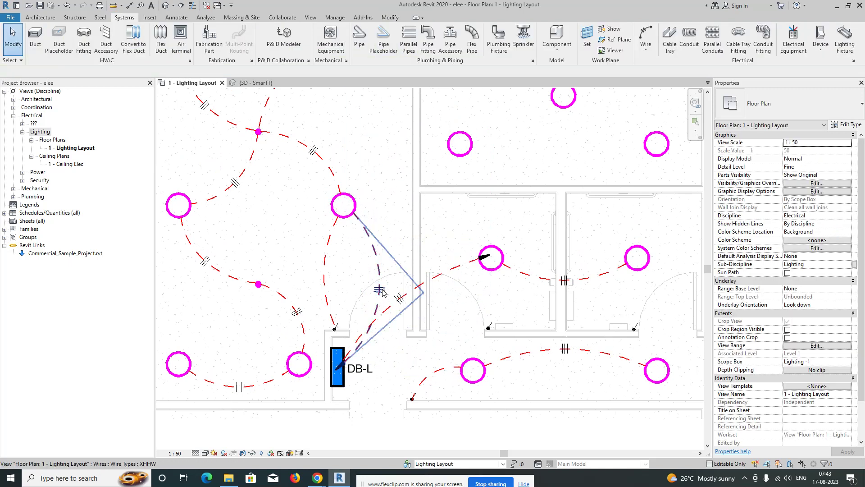
click(379, 289)
drag(423, 293, 402, 284)
Step: Connect the fixture end of the nearer small room's wire to the centre of its D1 fixture
click(418, 286)
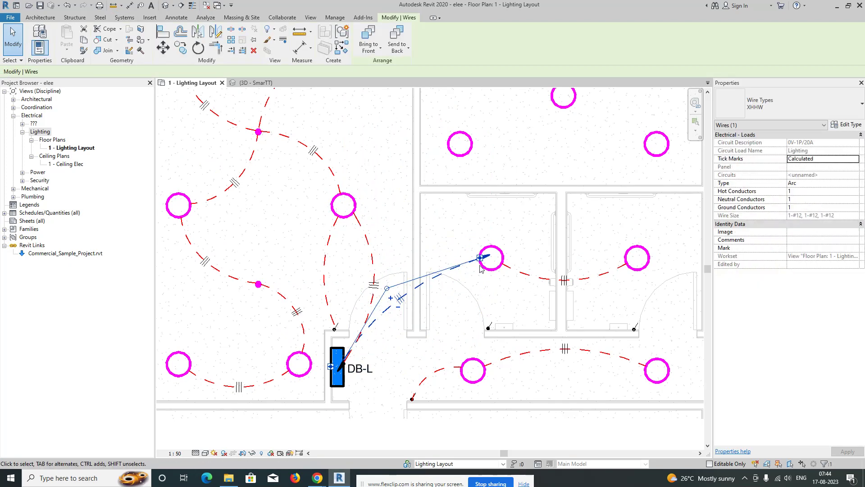
click(465, 266)
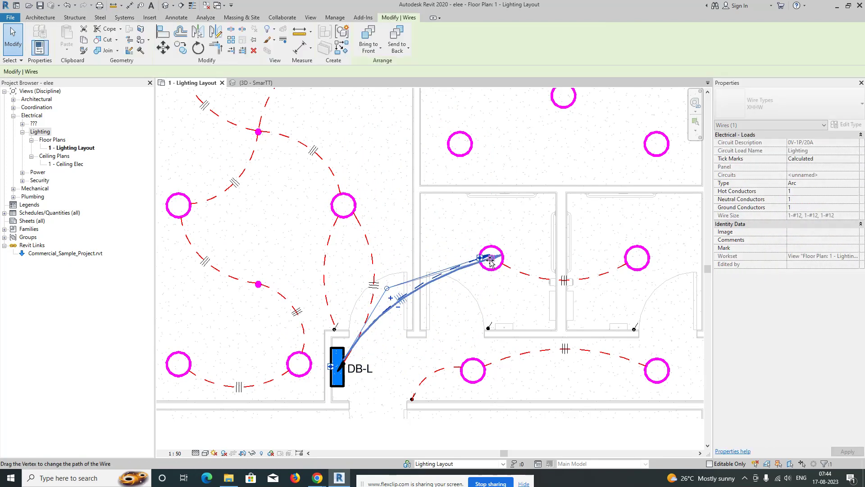
middle_drag(399, 323, 428, 282)
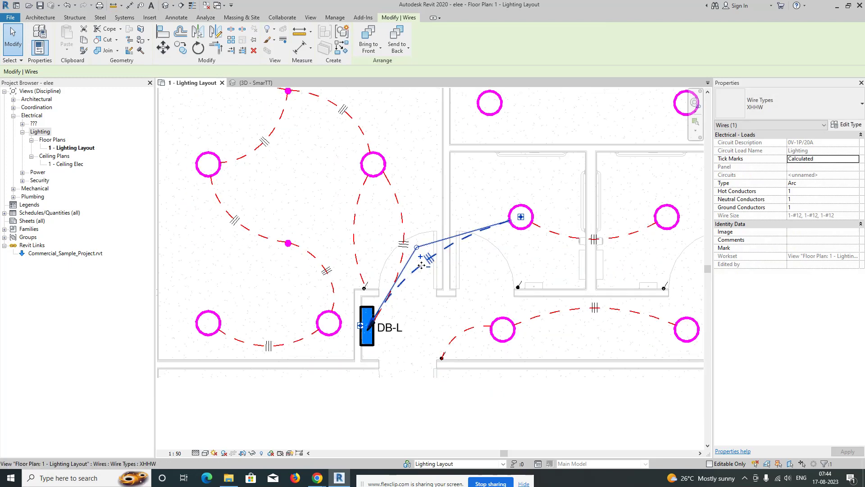
Step: Shorten the nearer small room's DB-L wire to a home-run stub ending just inside the room's door and bend it into an arc
drag(417, 248, 434, 261)
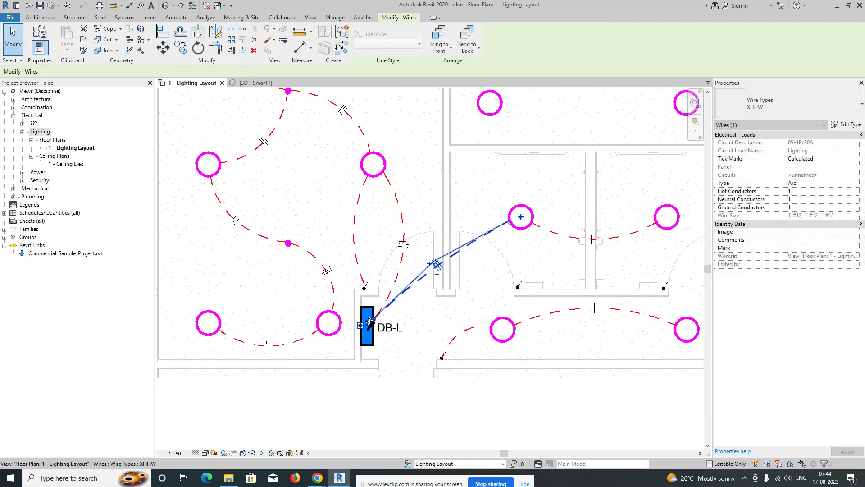
drag(363, 326, 442, 262)
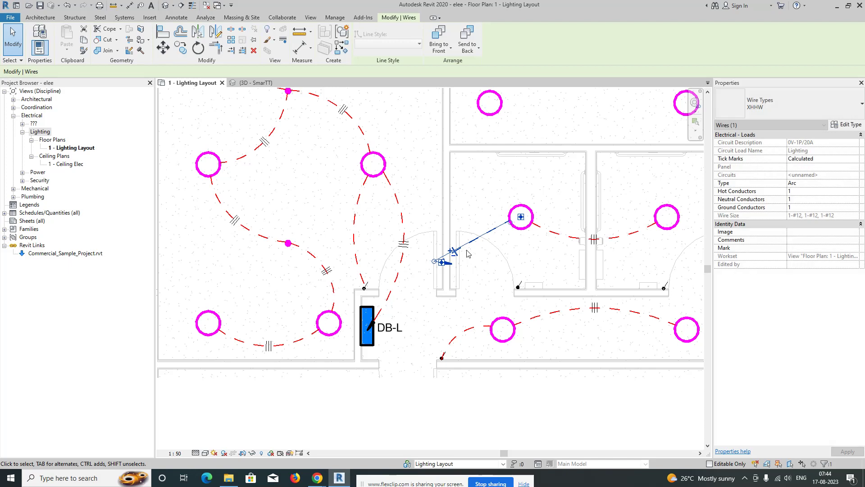
scroll(441, 272, up, 2)
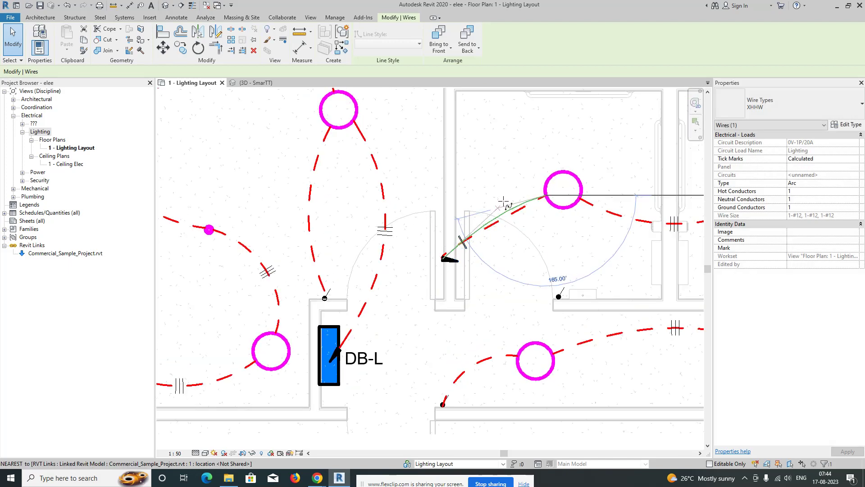
drag(442, 258, 494, 214)
click(396, 276)
scroll(392, 275, down, 2)
middle_drag(426, 255, 425, 205)
middle_drag(452, 249, 448, 286)
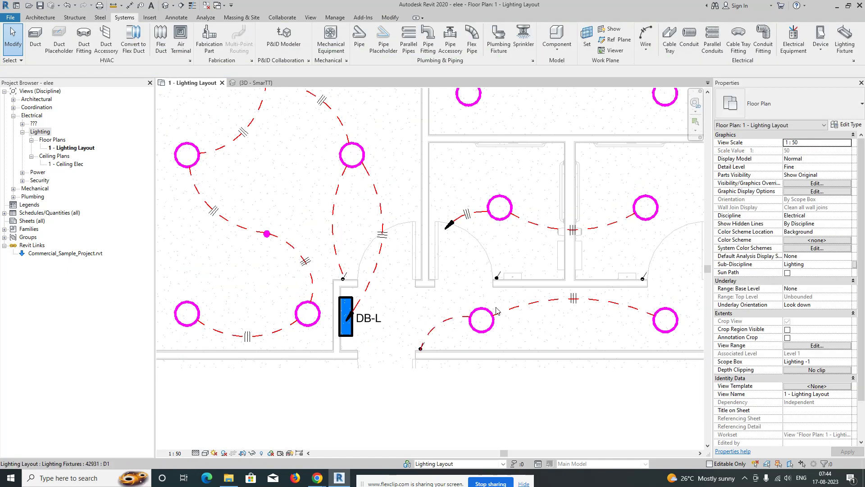
Step: Draw an arc wire from the corridor's D1 fixture nearest DB-L to the DB-L board
click(453, 215)
click(499, 236)
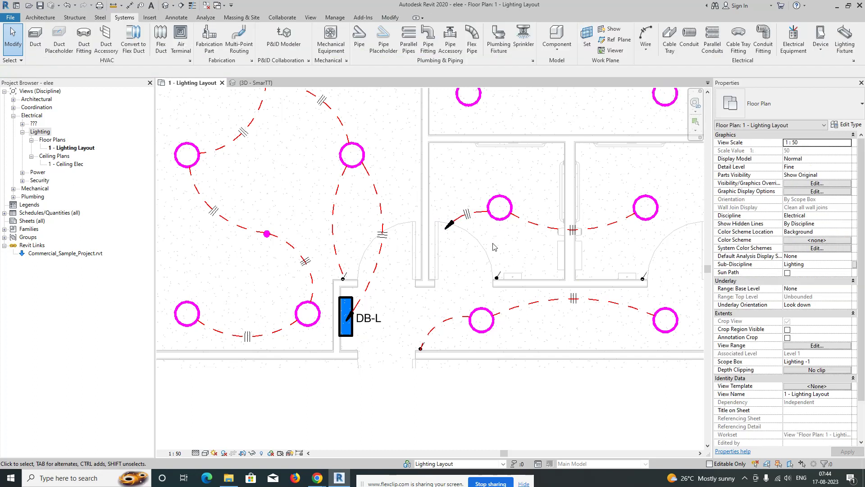
click(645, 38)
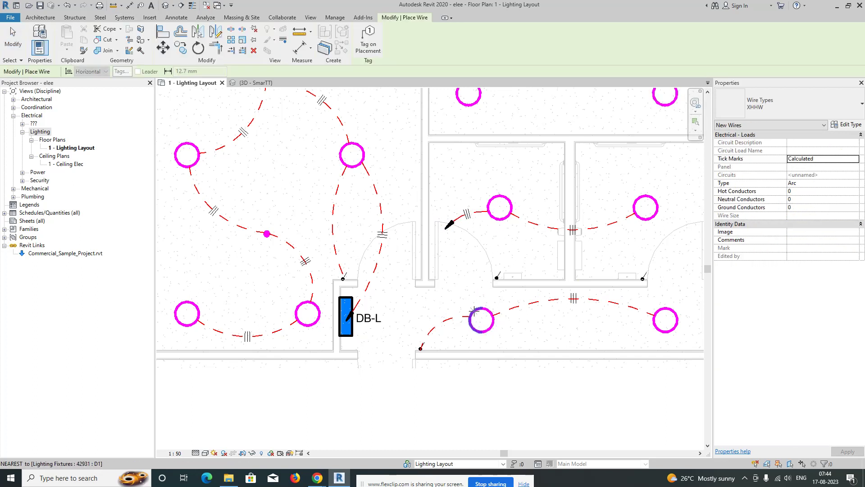
click(482, 320)
click(456, 294)
click(351, 313)
key(Escape)
key(Escape)
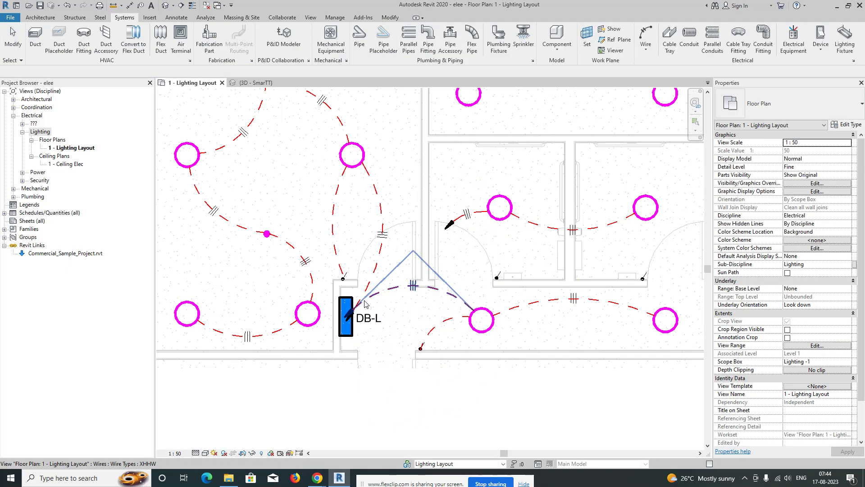
Step: Shorten the large room's DB-L wire to a home-run stub ending just above the door swing and adjust its curve
scroll(360, 293, up, 2)
click(349, 320)
drag(331, 324, 385, 240)
drag(422, 212, 407, 139)
drag(383, 241, 406, 187)
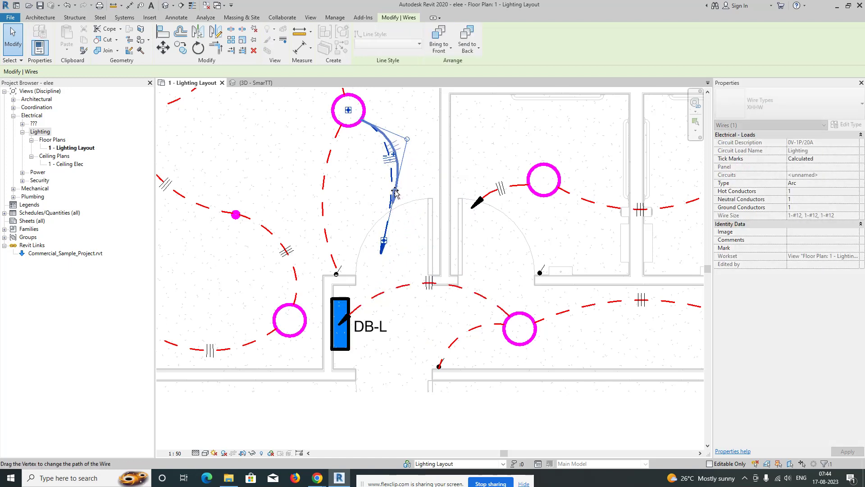
key(Escape)
Step: Shorten the corridor's DB-L wire to a curved home-run stub ending between DB-L and the corridor fixture
click(403, 293)
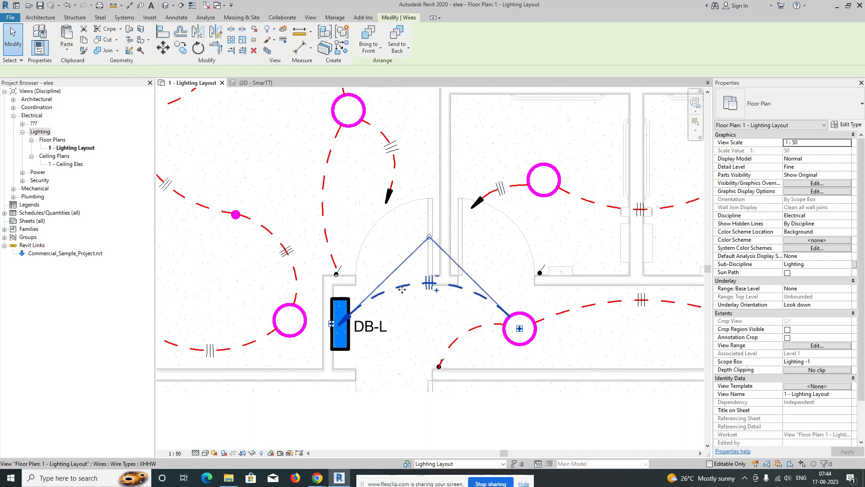
drag(347, 317, 400, 299)
drag(429, 238, 471, 281)
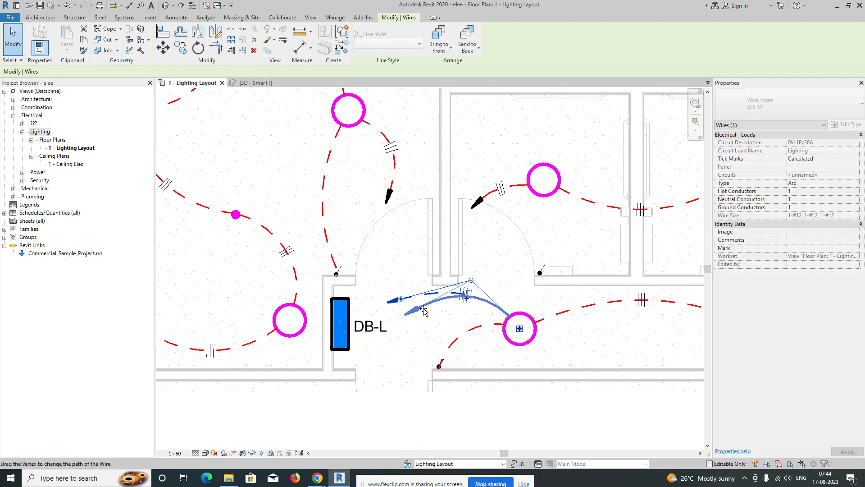
mouse_move(424, 311)
mouse_down()
mouse_move(443, 312)
mouse_move(431, 307)
mouse_up()
key(Escape)
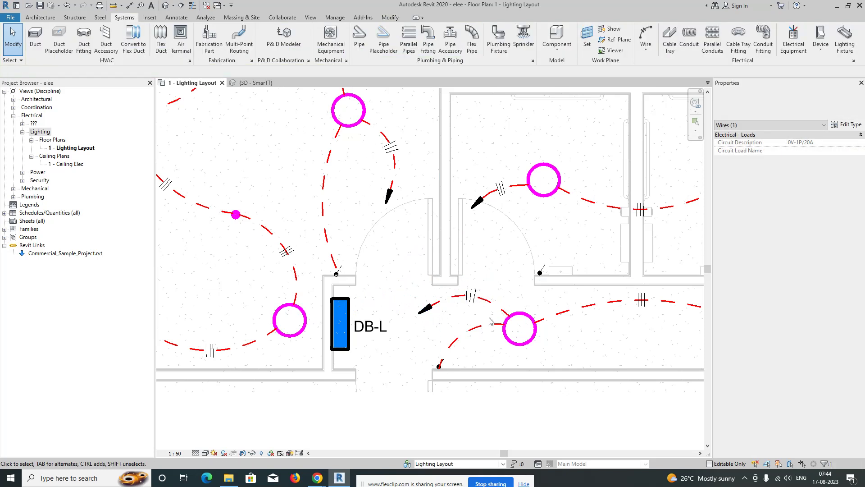
Step: Create a power circuit for the five D1 fixtures in the upper room and convert it to arc wires
scroll(507, 325, down, 2)
middle_drag(521, 344, 441, 344)
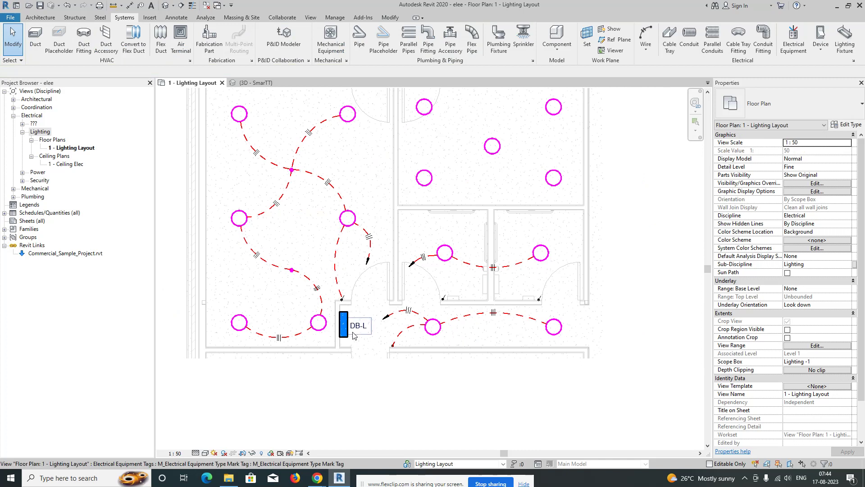
scroll(351, 335, down, 3)
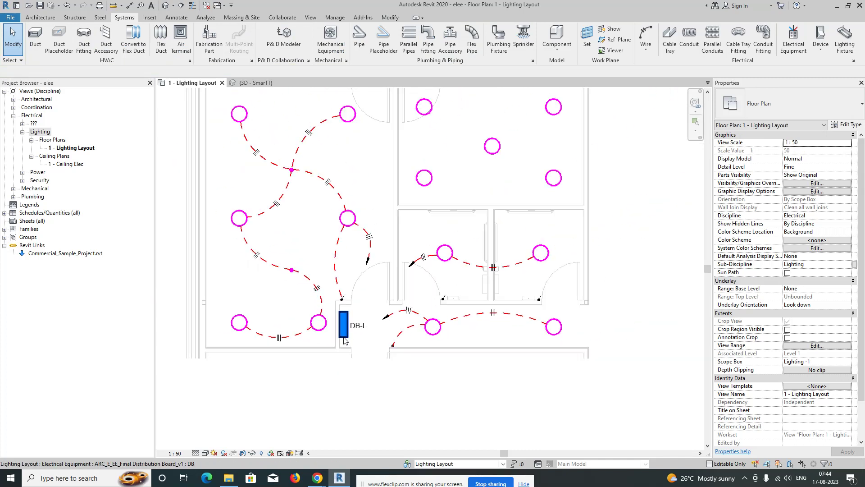
drag(363, 185, 521, 294)
click(536, 38)
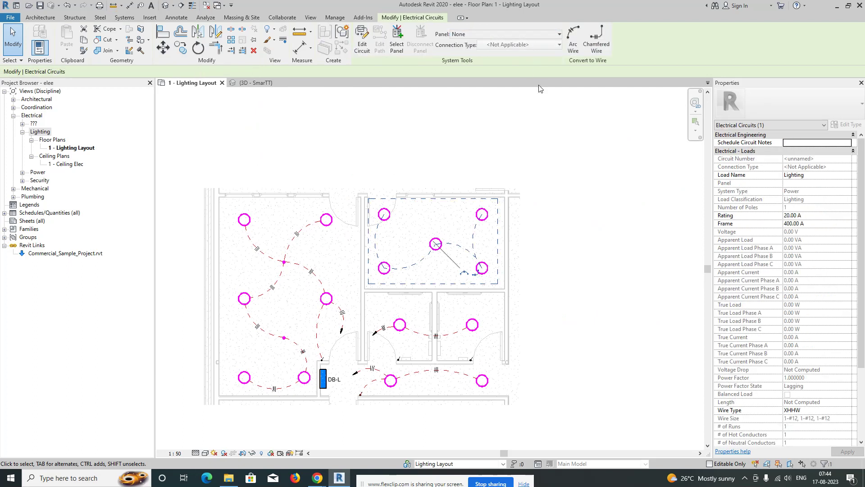
click(573, 38)
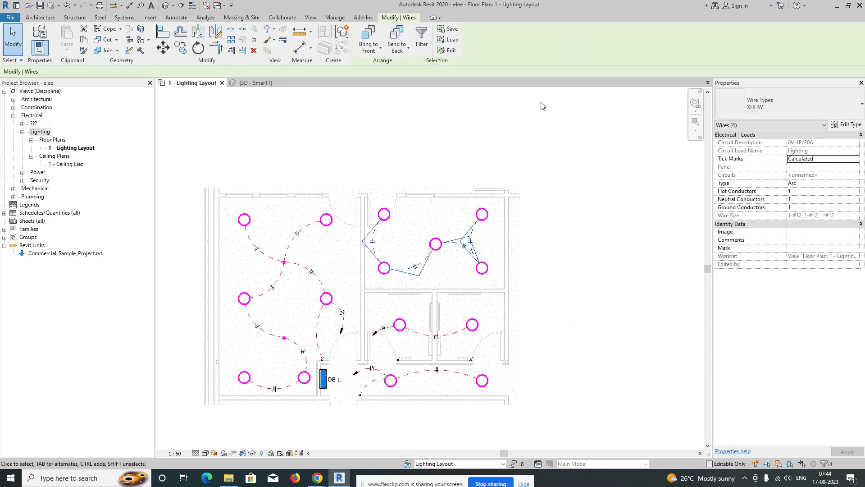
scroll(234, 284, up, 3)
middle_drag(481, 301, 471, 281)
click(587, 261)
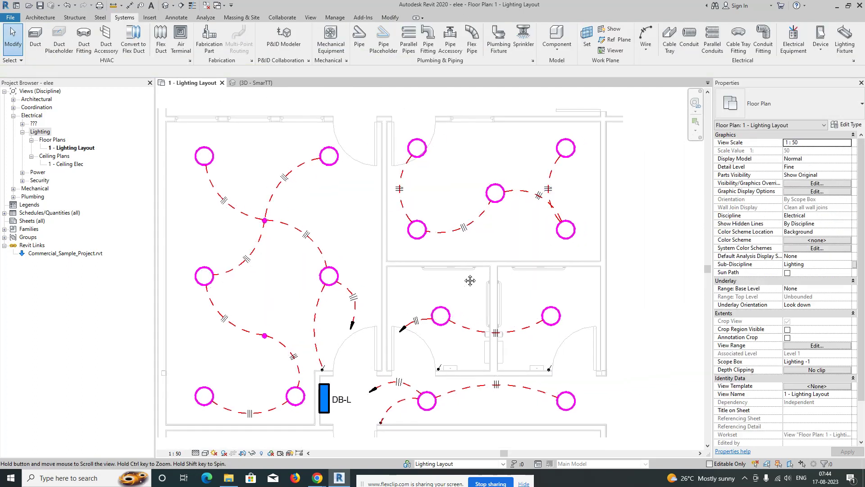
Step: Draw a short arc wire from the upper room's D1 fixture nearest the door, ending just across the wall in the large room
click(646, 38)
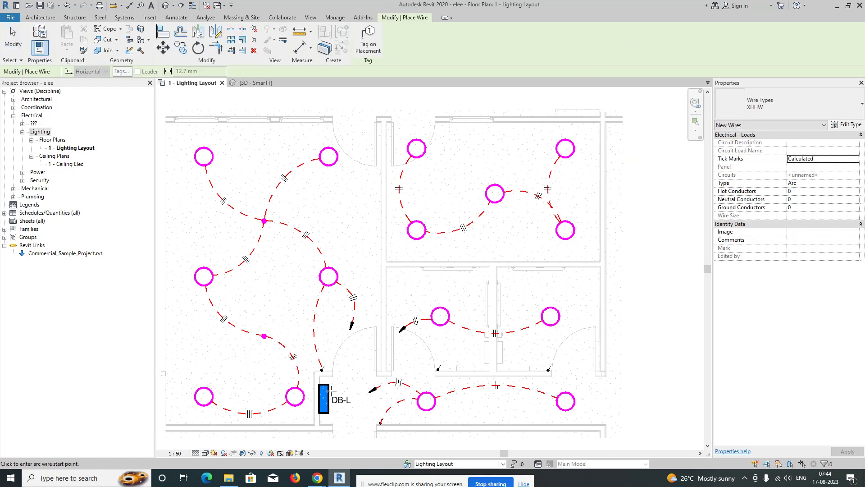
scroll(424, 151, up, 2)
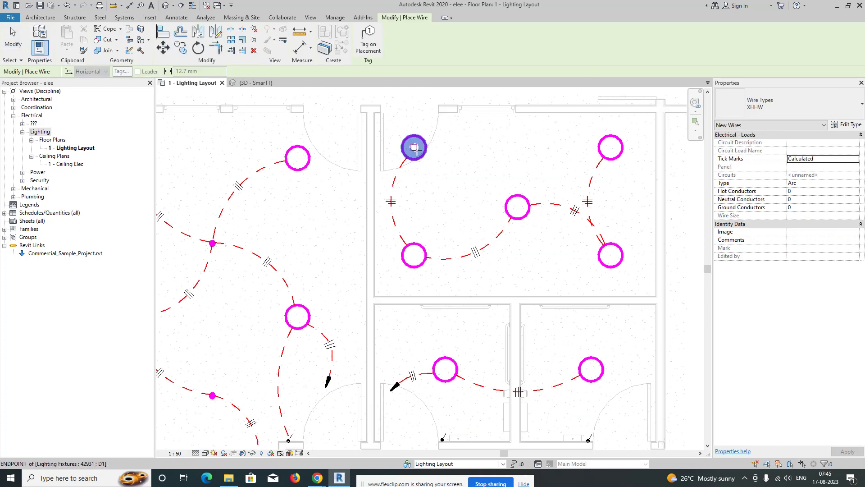
click(414, 148)
click(360, 201)
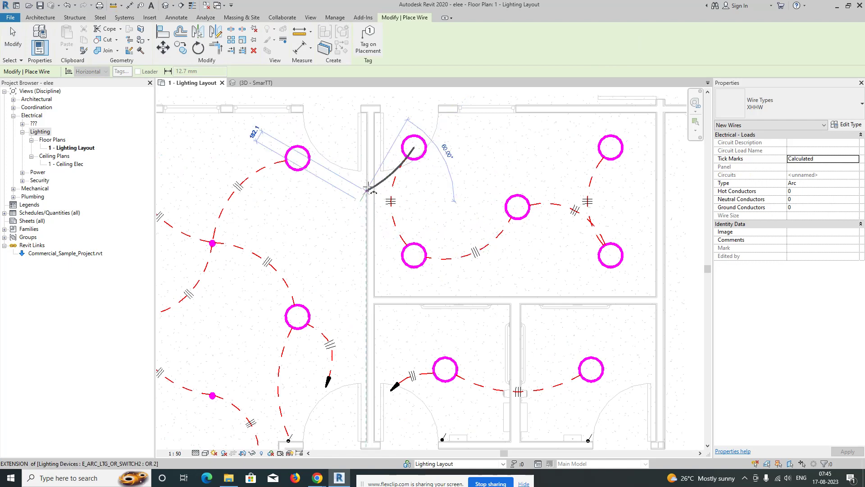
click(356, 204)
key(Escape)
key(Escape)
Step: Extend the upper room's home-run wire farther into the large room and reset its fixture end at the D1 fixture's centre
click(383, 181)
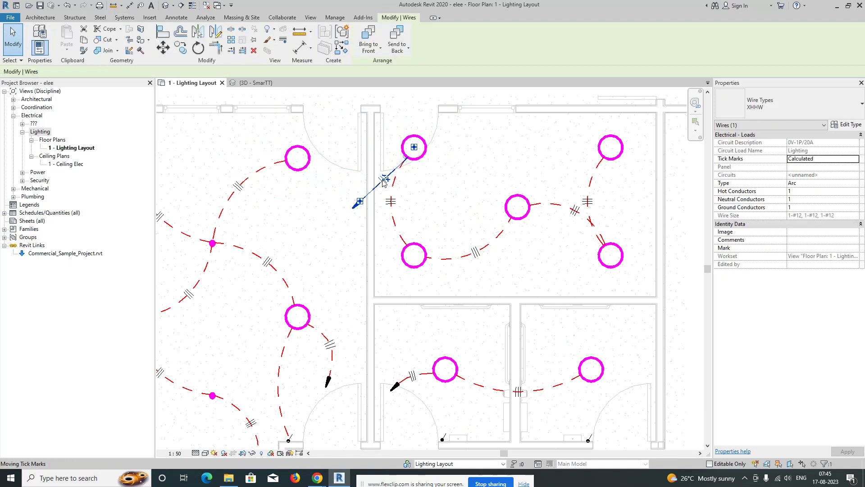
scroll(386, 172, up, 1)
mouse_move(411, 151)
mouse_down()
mouse_move(393, 145)
mouse_move(421, 138)
mouse_up()
key(Escape)
click(350, 215)
drag(350, 213, 335, 356)
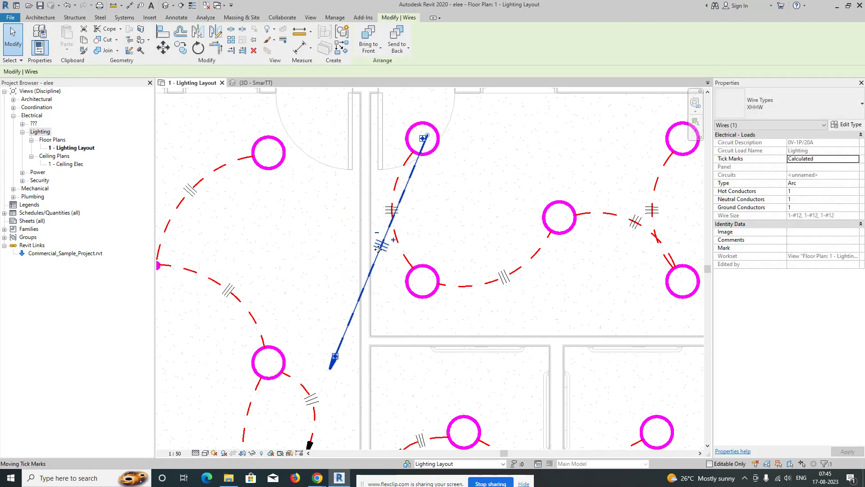
mouse_move(426, 140)
mouse_down()
mouse_move(396, 143)
mouse_move(423, 138)
mouse_up()
Step: Bend the upper room's home-run wire into an arc and shorten its free end to just past the wall
right_click(374, 261)
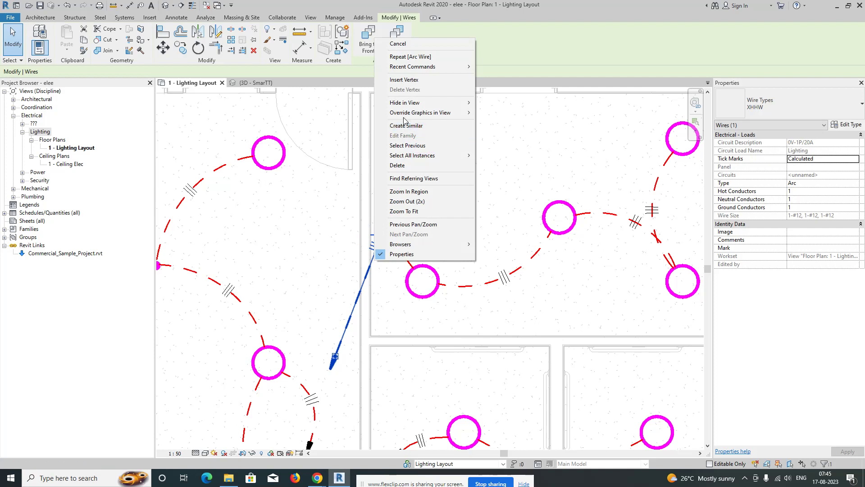
click(399, 44)
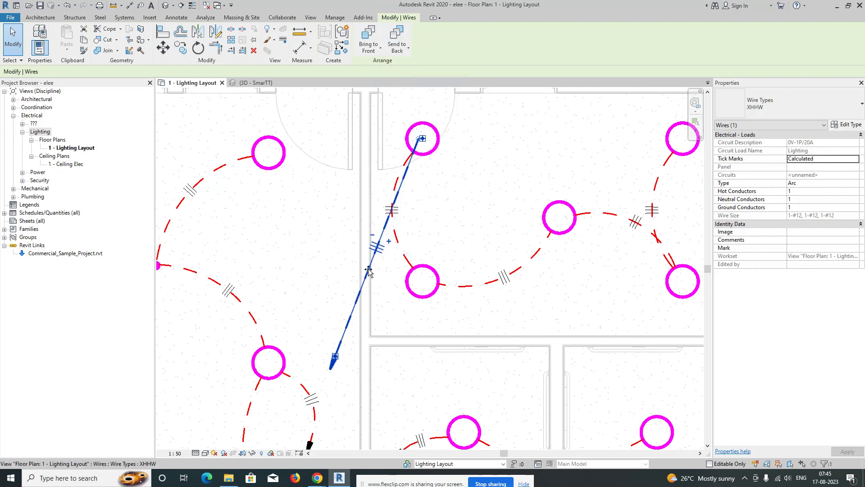
drag(368, 270, 365, 201)
drag(335, 356, 362, 208)
key(Escape)
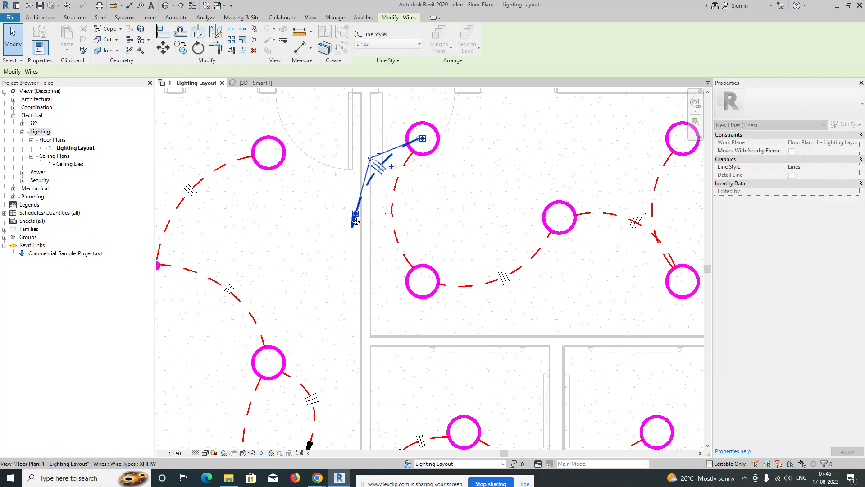
scroll(463, 269, down, 3)
middle_drag(463, 269, 421, 191)
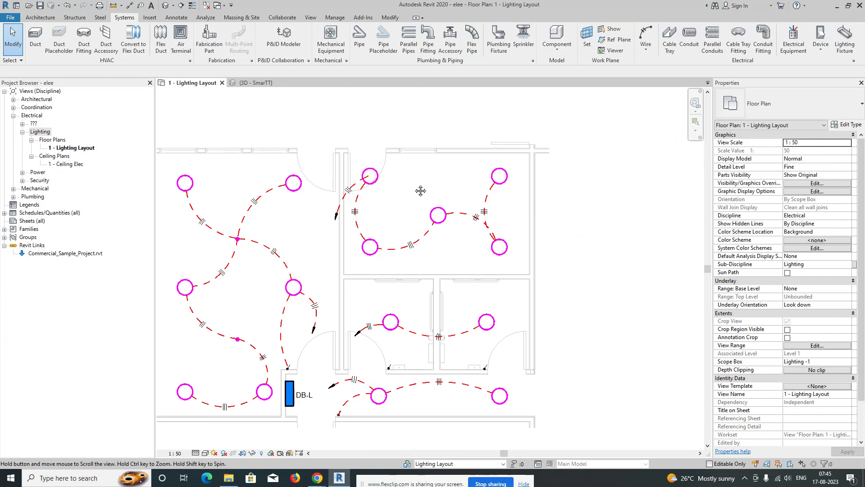
Step: Create a similar OR 2 switch from the nearer small room's switch and place it on the upper room's wall beside the door
scroll(378, 365, up, 3)
click(392, 365)
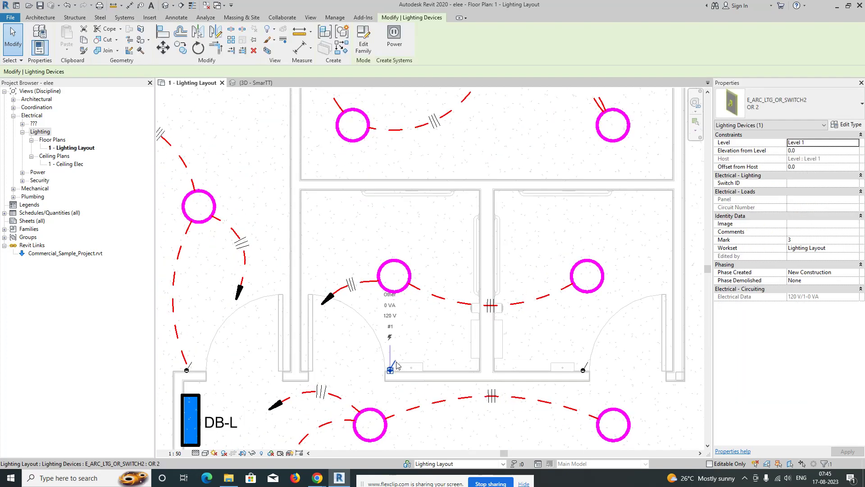
key(c)
key(s)
middle_drag(445, 179, 421, 344)
middle_drag(399, 183, 388, 274)
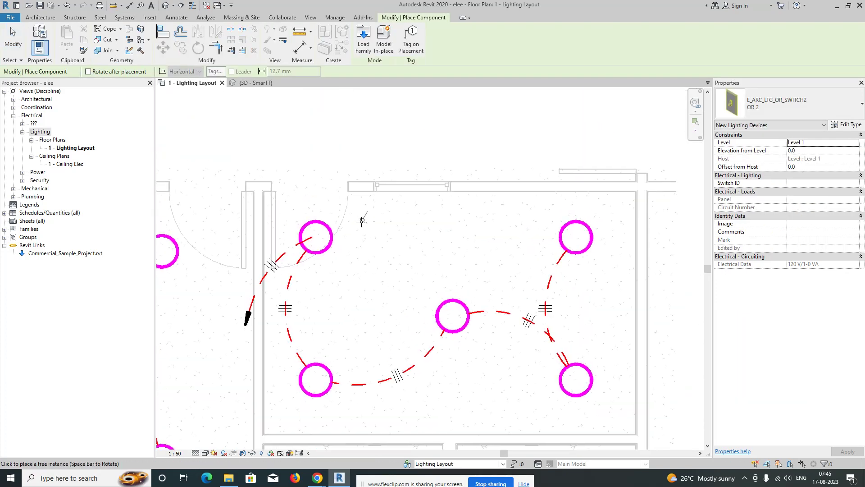
scroll(363, 211, up, 2)
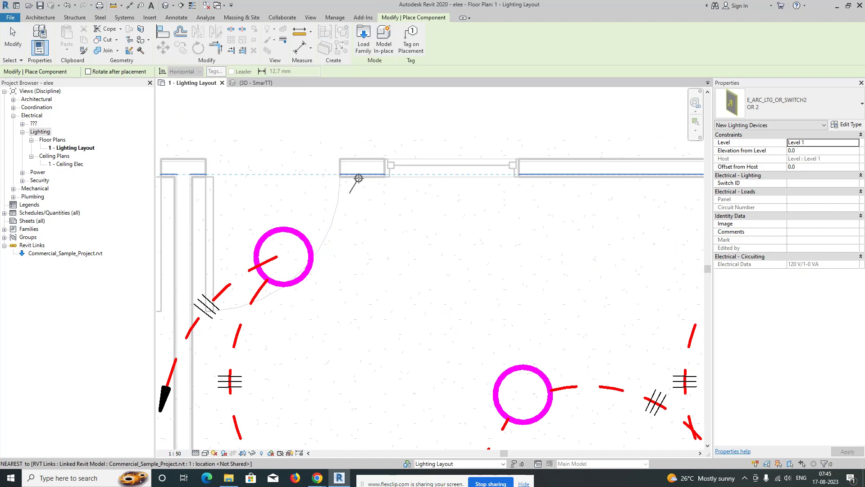
scroll(357, 183, up, 2)
scroll(354, 189, down, 1)
click(355, 188)
scroll(360, 198, down, 3)
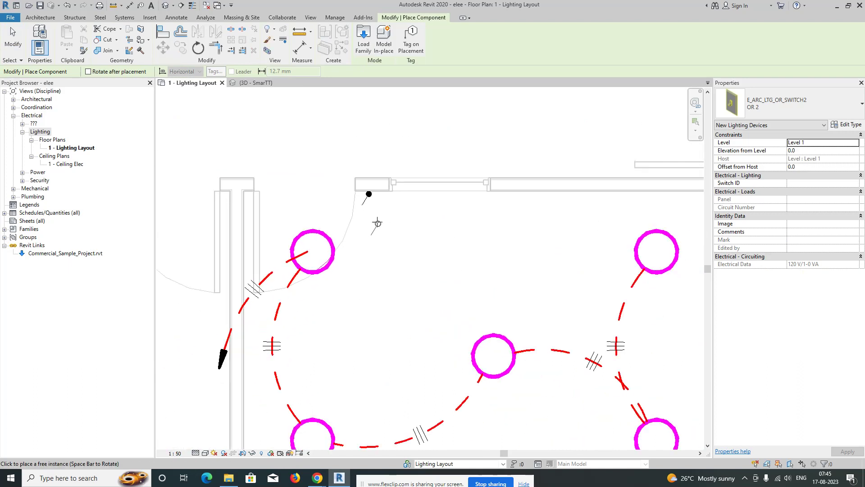
key(Escape)
key(Escape)
Step: Move the fixture end of the upper room's home-run wire to the edge of the D1 fixture
click(307, 252)
drag(308, 252, 301, 269)
click(378, 262)
Step: Draw an arc wire from the upper room's D1 fixture nearest the door to its OR 2 switch
scroll(360, 258, down, 1)
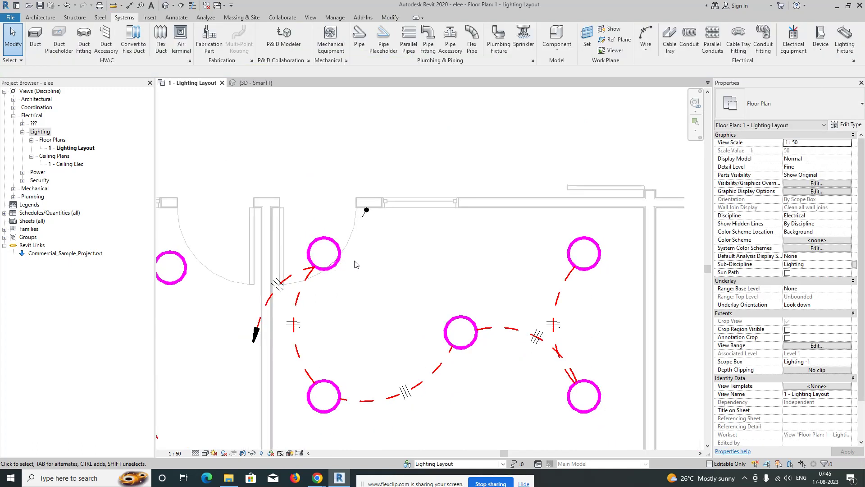
middle_drag(359, 264, 359, 220)
click(642, 36)
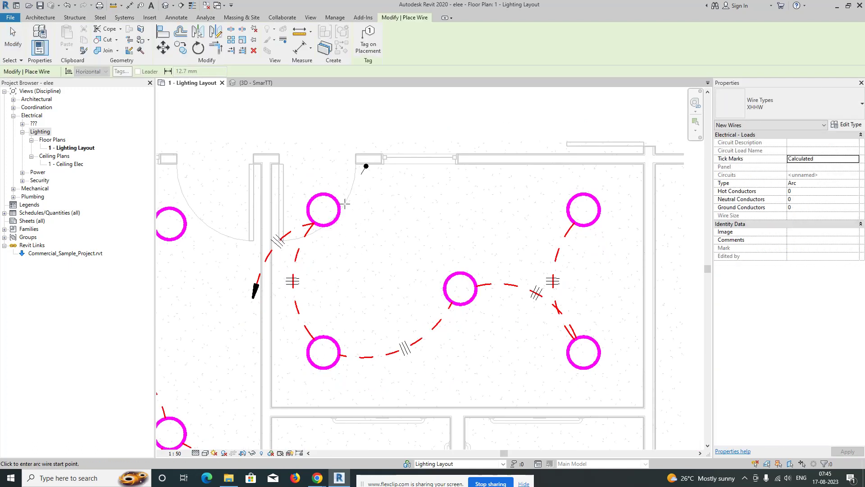
click(323, 209)
click(367, 194)
click(365, 166)
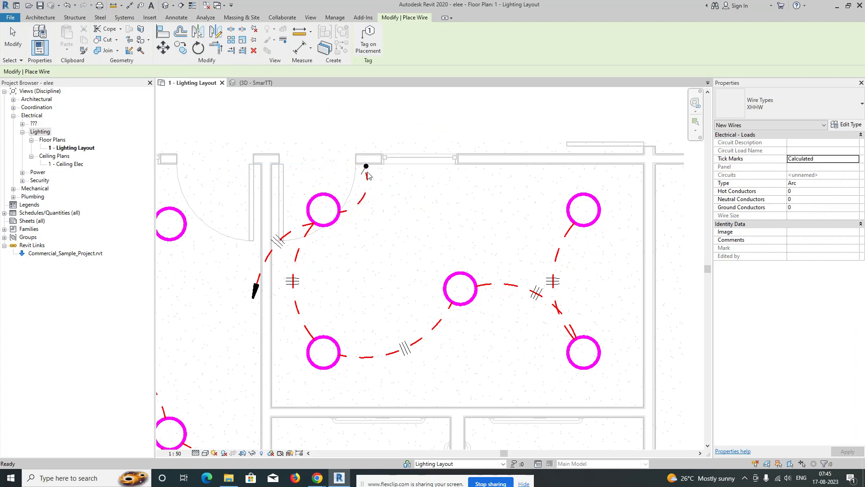
key(Escape)
Step: Review the wiring, switches and home runs across the rooms and corridor of the lighting plan
scroll(382, 173, down, 4)
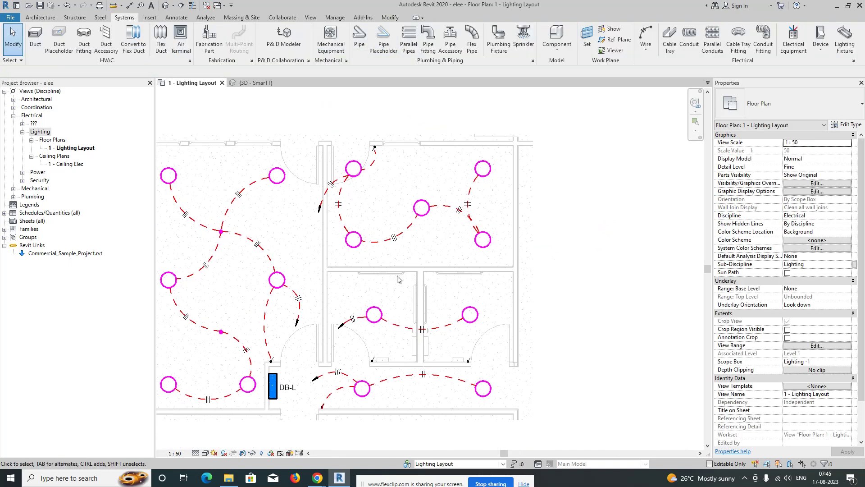
middle_drag(419, 292, 436, 227)
middle_drag(374, 331, 367, 381)
middle_drag(371, 312, 367, 281)
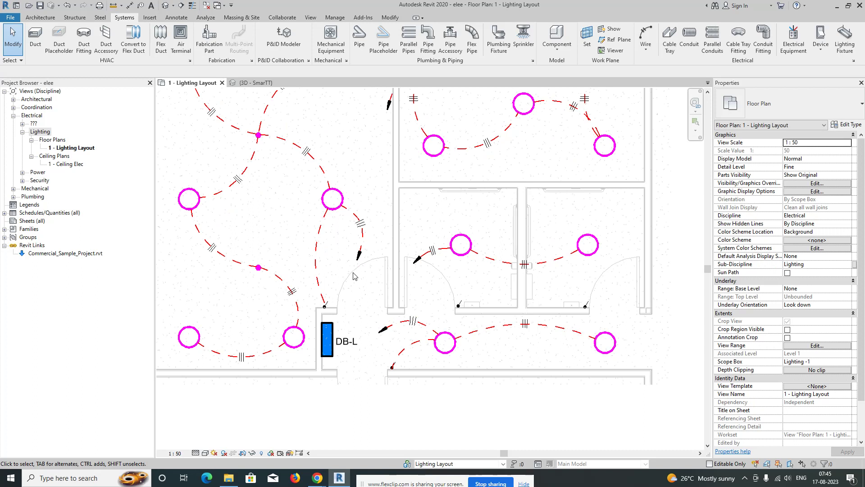
scroll(352, 273, down, 3)
middle_drag(353, 272, 361, 311)
scroll(354, 314, up, 3)
scroll(358, 281, down, 1)
scroll(447, 327, up, 1)
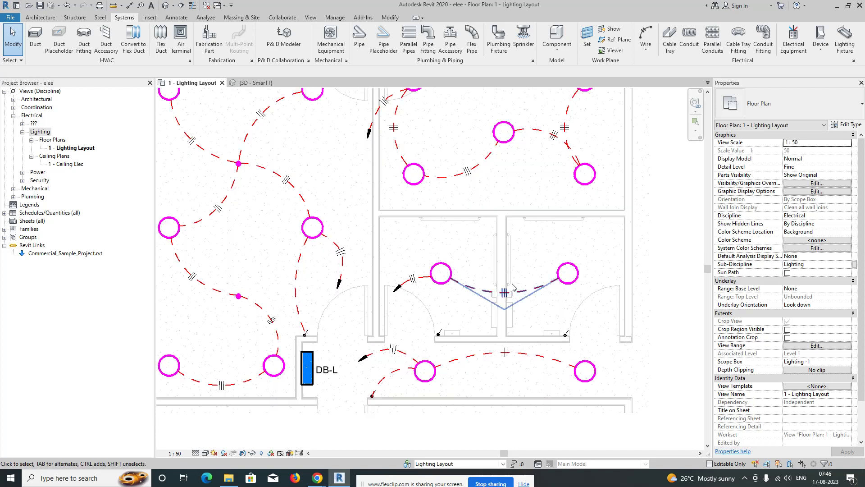
Step: Draw an arc wire from the nearer small room's D1 fixture to its OR 2 switch
click(645, 36)
scroll(444, 285, up, 1)
click(440, 283)
click(436, 362)
key(Escape)
key(Escape)
Step: Reshape the nearer small room's switch wire so it curves toward the door side
scroll(455, 361, up, 1)
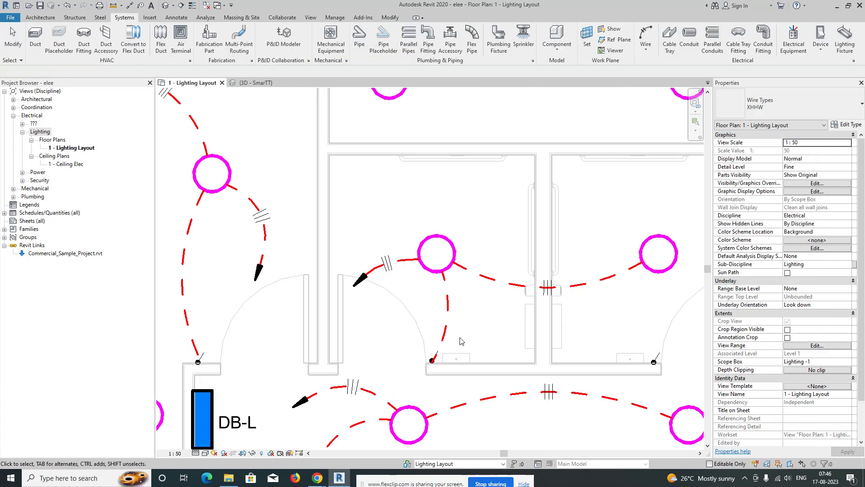
click(437, 323)
drag(432, 320, 431, 318)
click(523, 330)
Step: Draw an arc wire between the farther small room's OR 2 switch and its D1 fixture
middle_drag(524, 331, 388, 299)
middle_drag(319, 283, 346, 299)
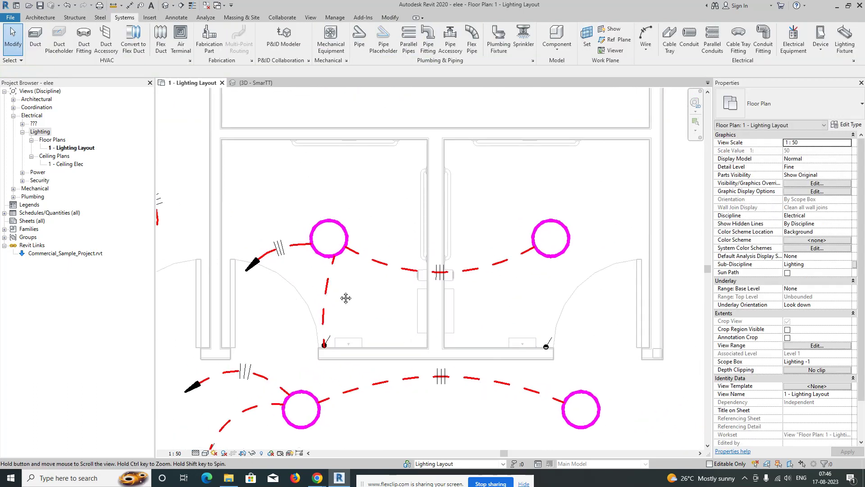
click(646, 47)
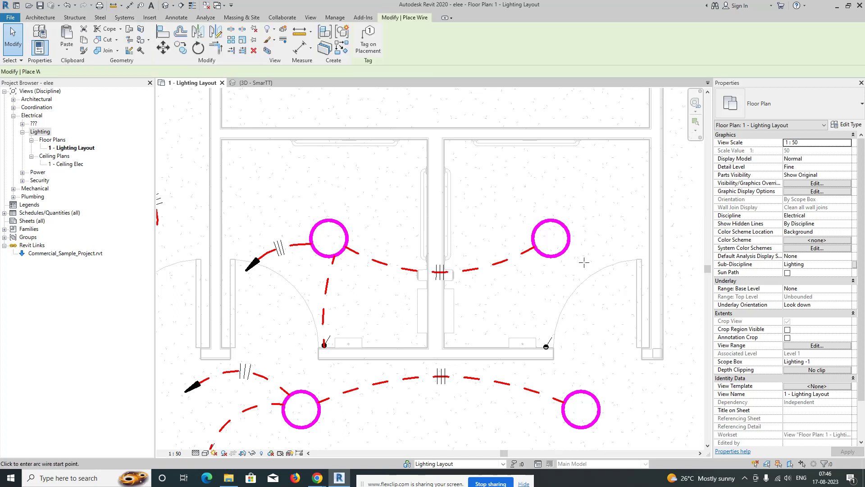
click(546, 347)
click(545, 272)
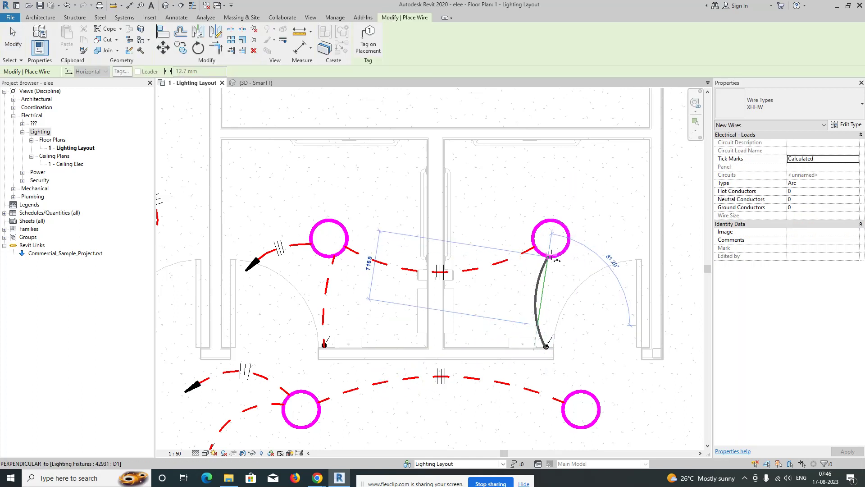
key(Escape)
key(Escape)
Step: Add an aligned dimension from the large room's outer side wall to its nearest D1 fixture, placed above the window wall
scroll(495, 297, down, 4)
scroll(447, 332, down, 2)
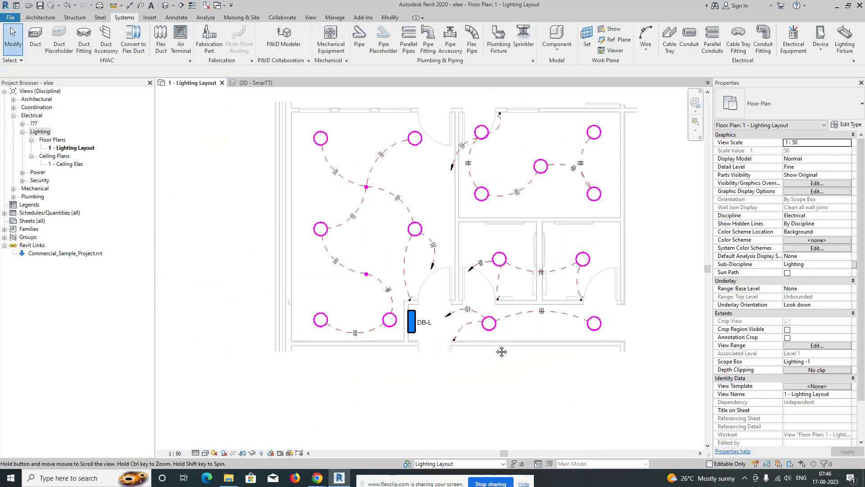
middle_drag(440, 357, 440, 329)
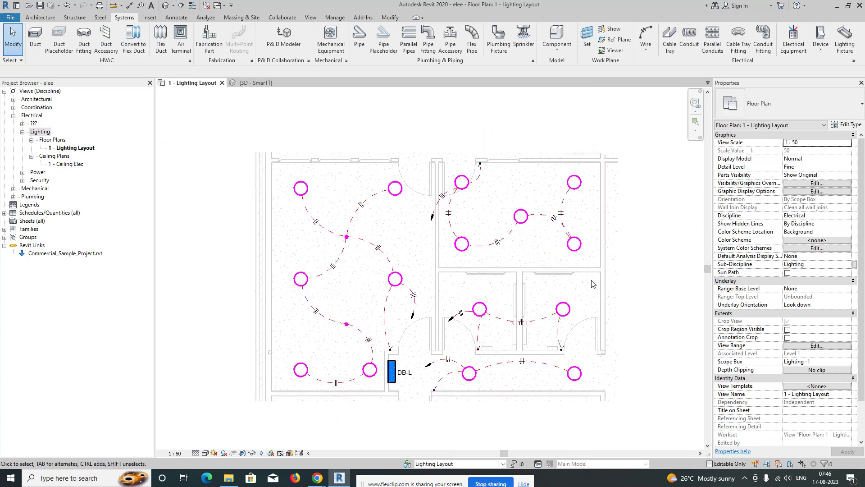
scroll(591, 280, up, 1)
middle_drag(397, 284, 465, 307)
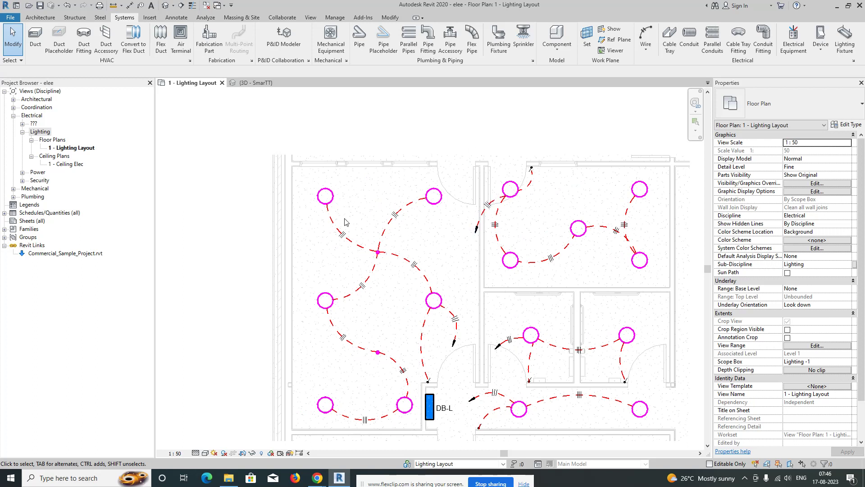
middle_drag(345, 221, 314, 225)
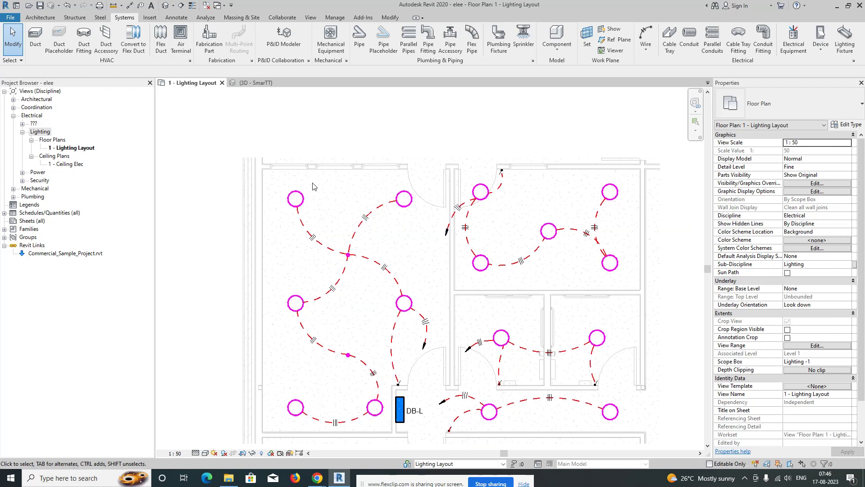
click(175, 17)
click(37, 37)
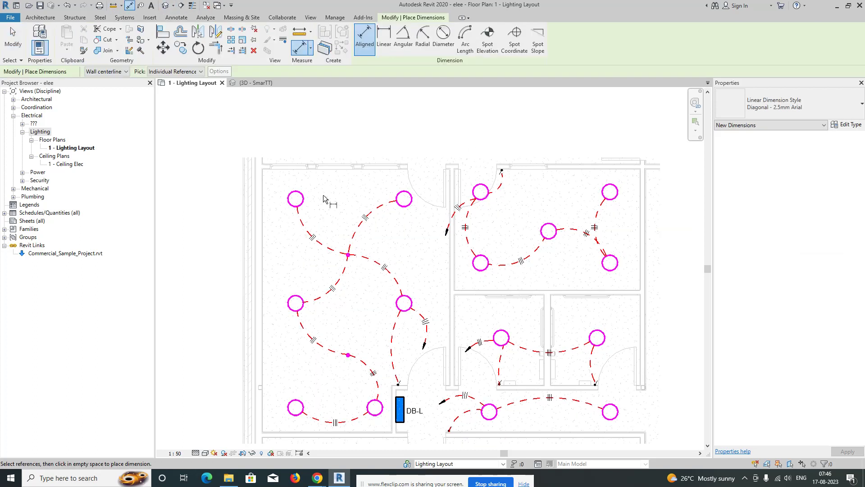
scroll(275, 198, up, 1)
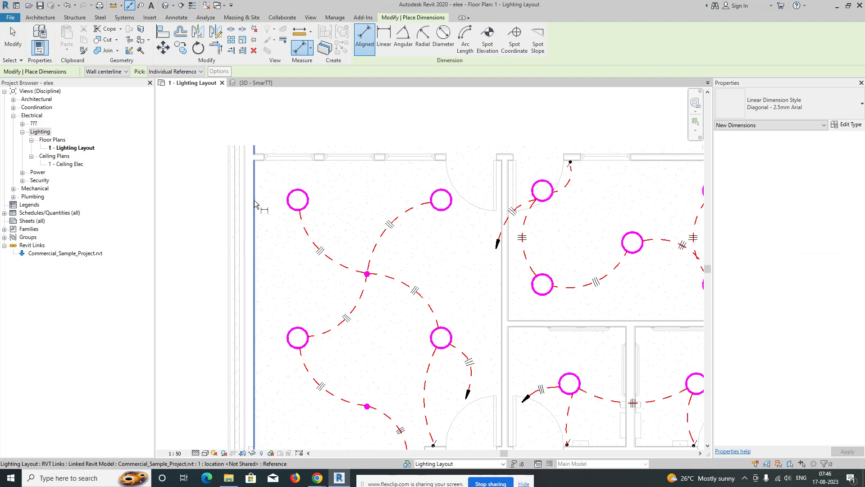
click(254, 203)
click(300, 179)
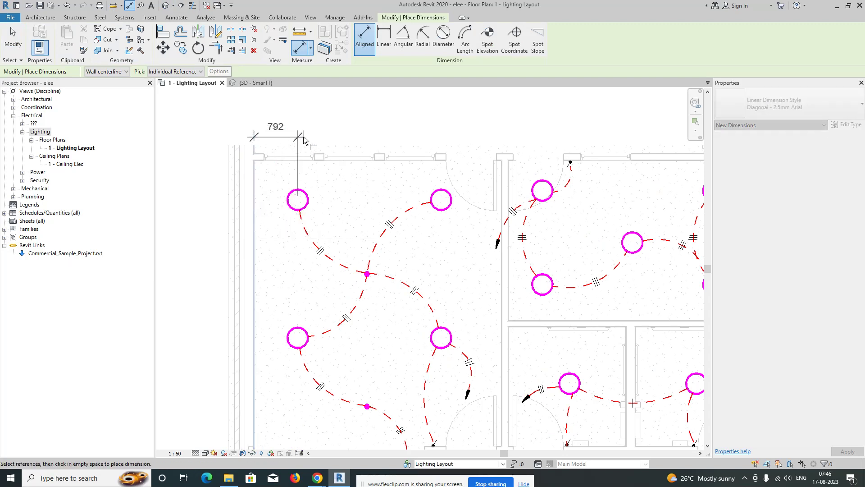
click(315, 140)
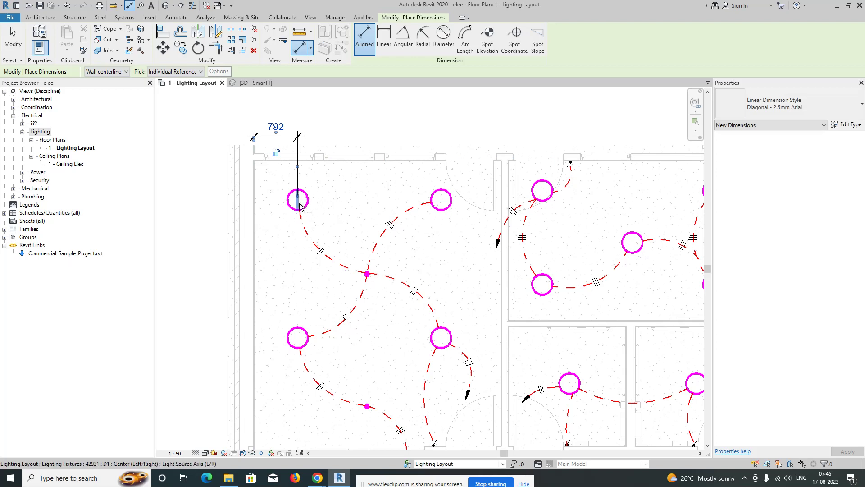
Step: Dimension the spacing of the large room's two upper D1 fixtures and the second fixture's distance to the partition wall, in line with the first dimension
click(297, 209)
click(442, 204)
click(305, 143)
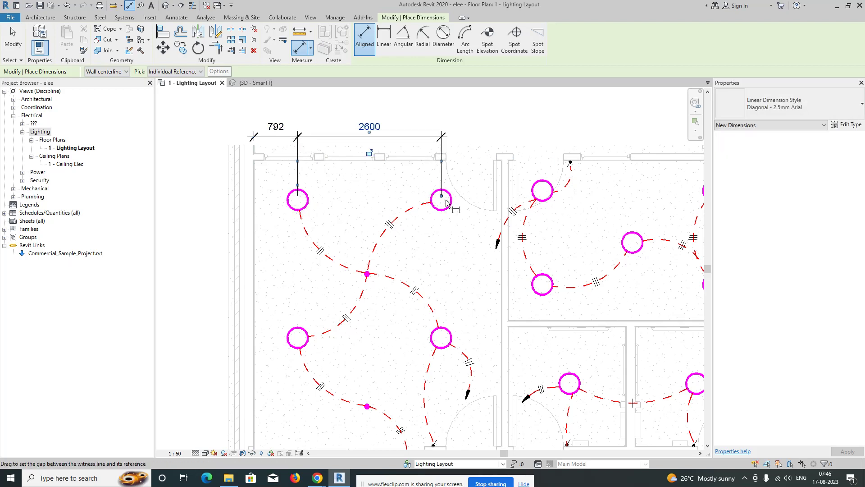
click(441, 203)
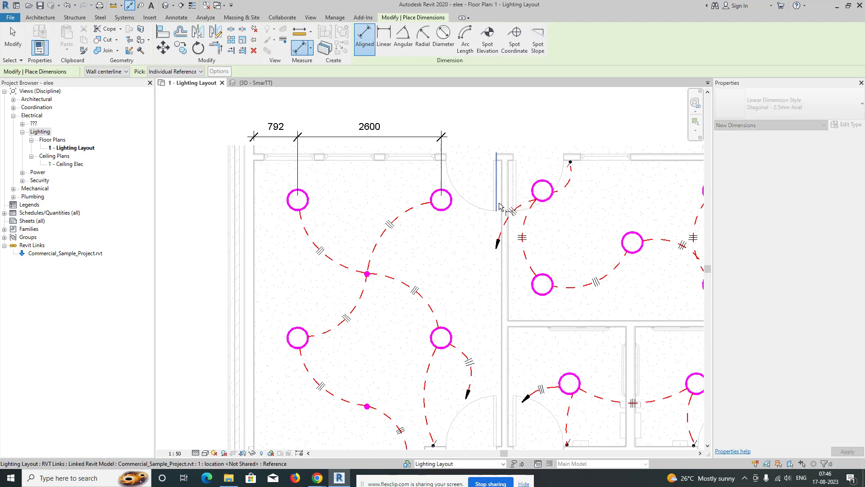
click(499, 194)
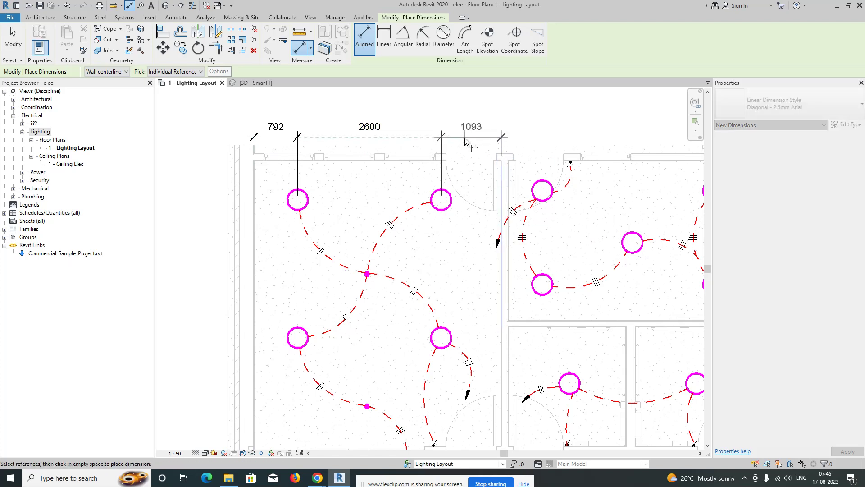
click(459, 139)
Step: Dimension the vertical spacing of the large room's three outer-side D1 fixtures, placing the string outside the side wall
scroll(423, 158, down, 1)
middle_drag(283, 171, 319, 132)
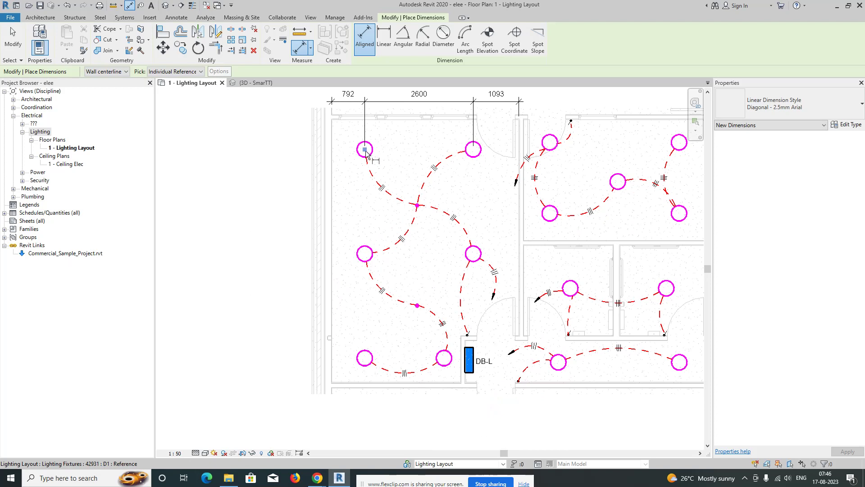
click(364, 359)
click(294, 359)
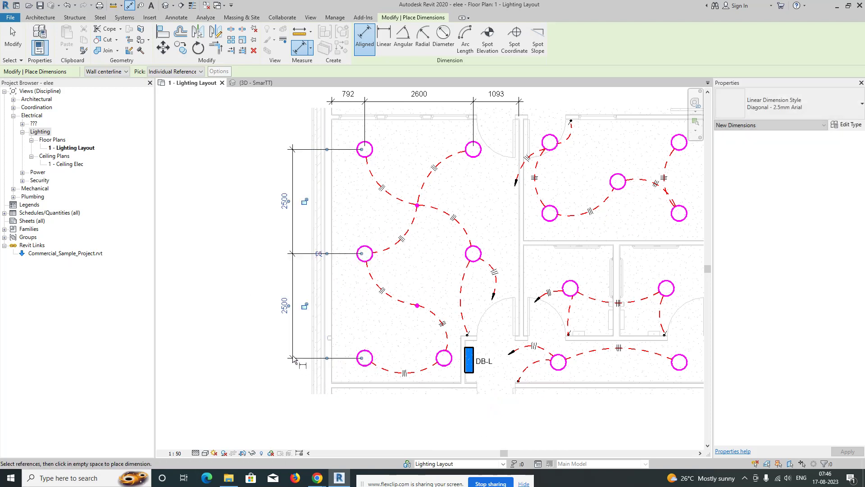
Step: Dimension from the large room's uppermost outer-side D1 fixture to the window wall, aligned with the vertical dimension string
middle_drag(380, 251, 386, 319)
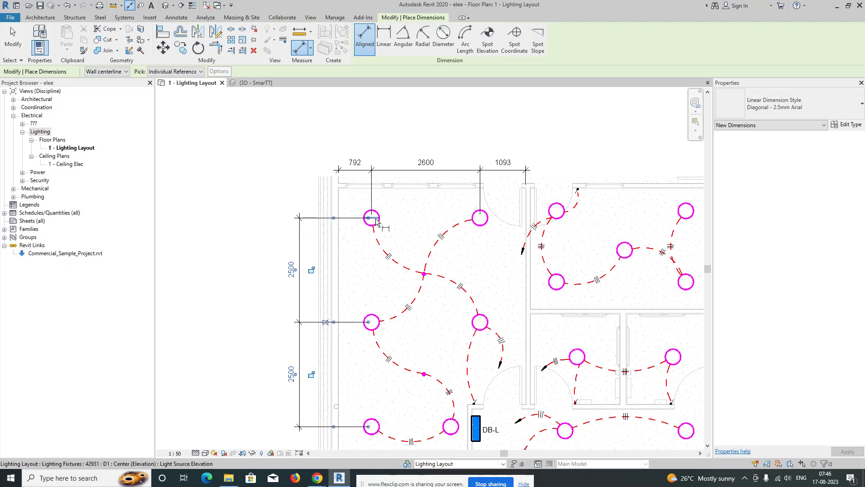
click(376, 220)
click(366, 191)
click(300, 221)
scroll(478, 233, down, 2)
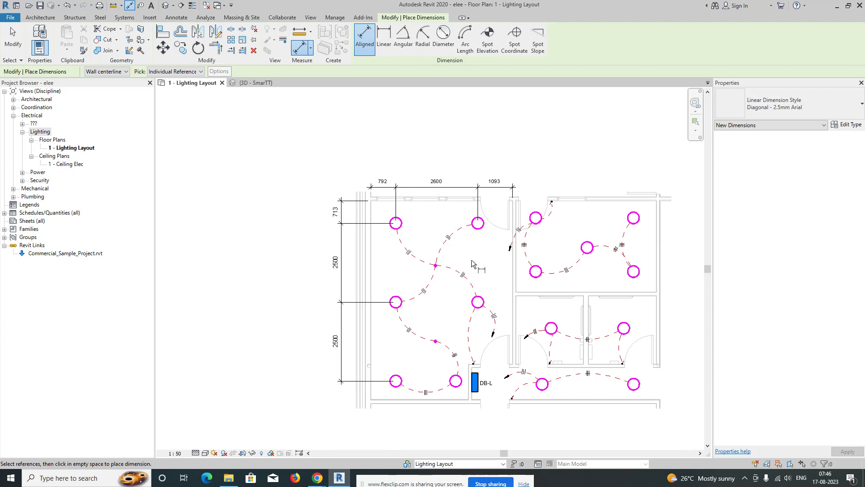
Step: Dimension the large room's lower fixture row from the outer side wall through both D1 fixtures, placing the string below the room
middle_drag(462, 422, 417, 343)
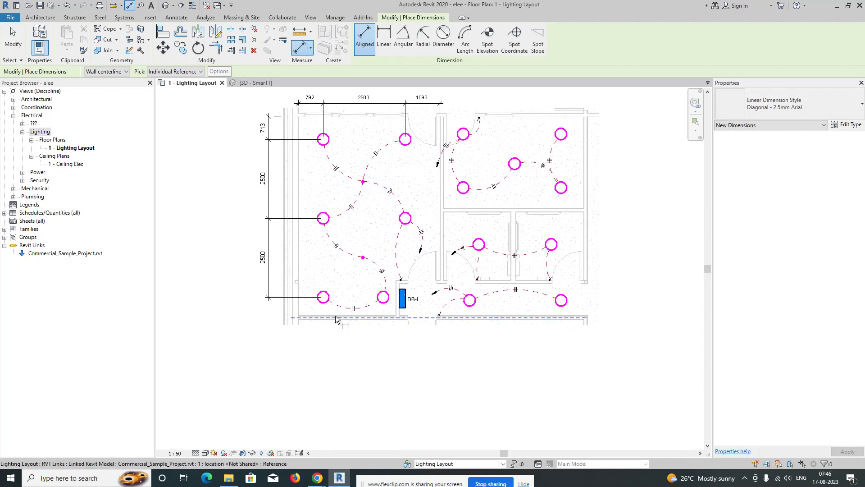
scroll(335, 316, up, 2)
scroll(382, 316, up, 1)
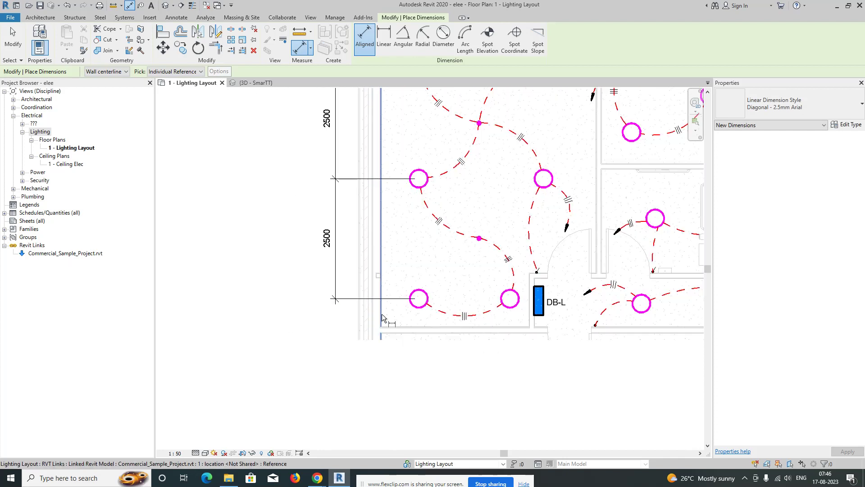
click(382, 317)
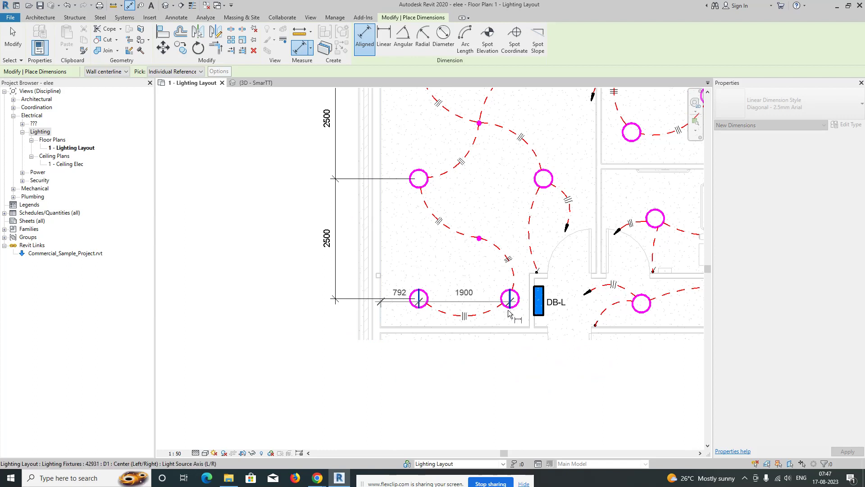
click(518, 360)
Step: Dimension the upper meeting room wall to wall through its two upper D1 fixtures, in line with the large room's horizontal dimensions
middle_drag(531, 359, 368, 343)
scroll(385, 335, down, 3)
scroll(397, 183, up, 2)
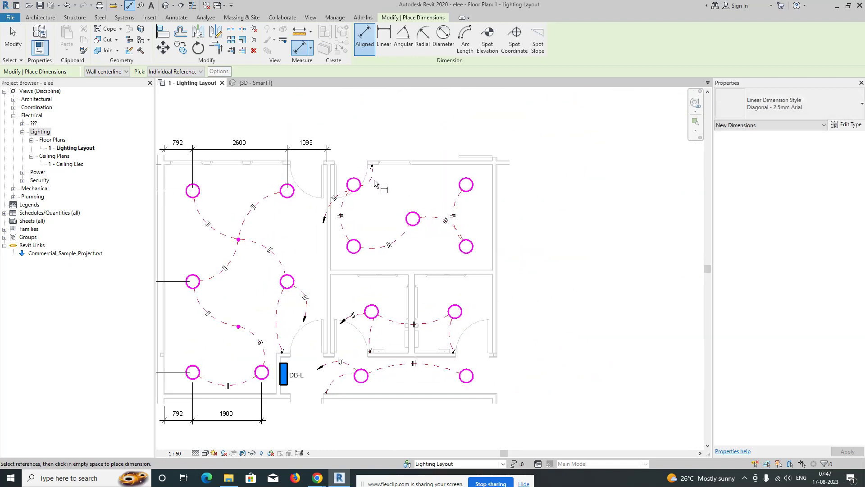
scroll(359, 182, up, 2)
click(315, 190)
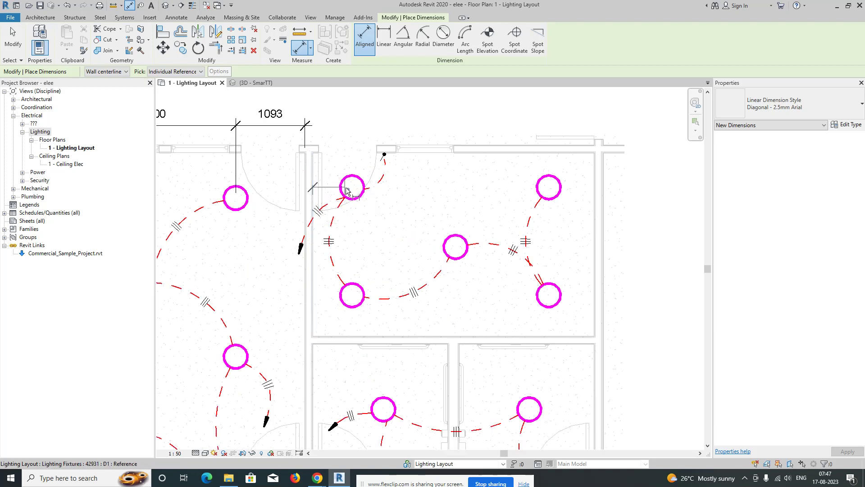
click(363, 192)
click(549, 193)
click(591, 193)
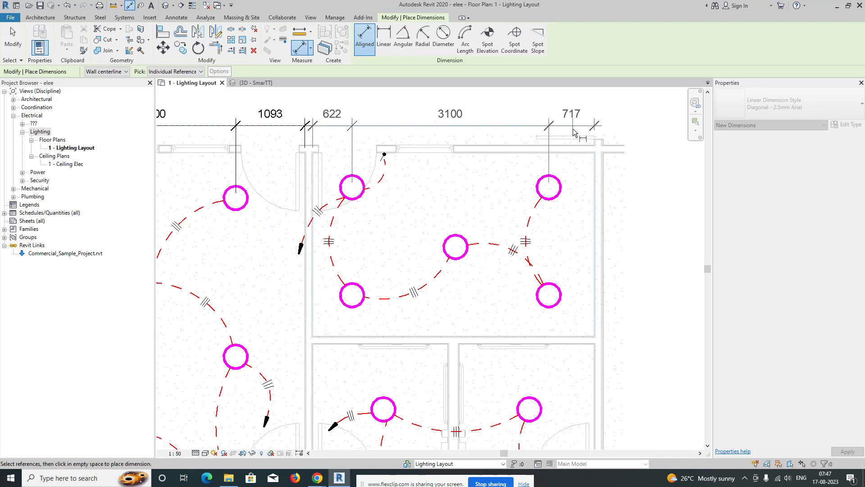
click(574, 124)
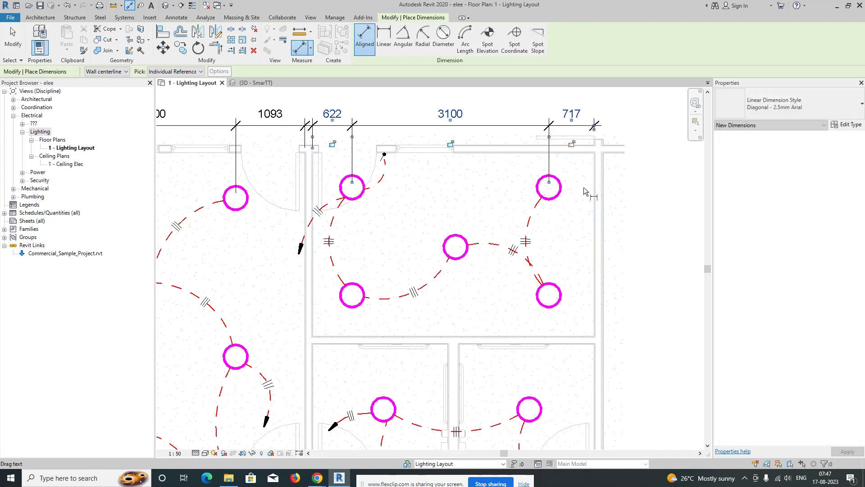
Step: Start a vertical dimension string at the upper room's window wall, through its two far-side D1 fixtures, the dividing wall and the small room's fixture
middle_drag(588, 223, 455, 187)
scroll(452, 188, down, 1)
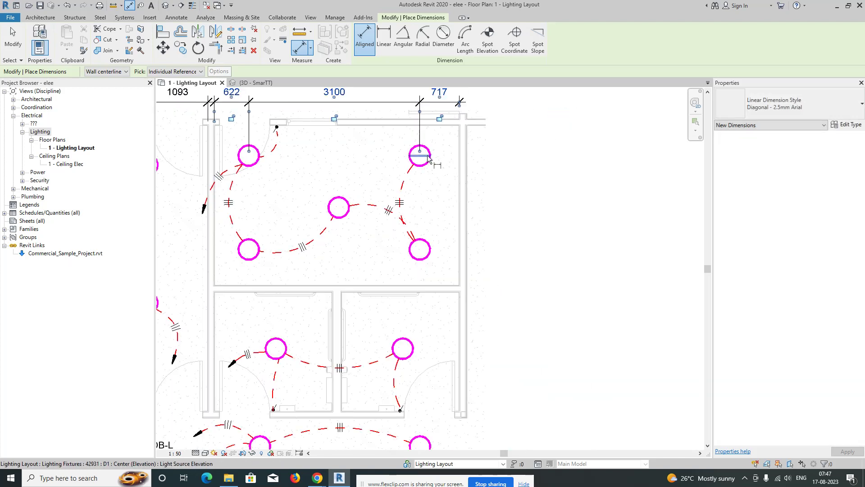
click(428, 156)
key(Escape)
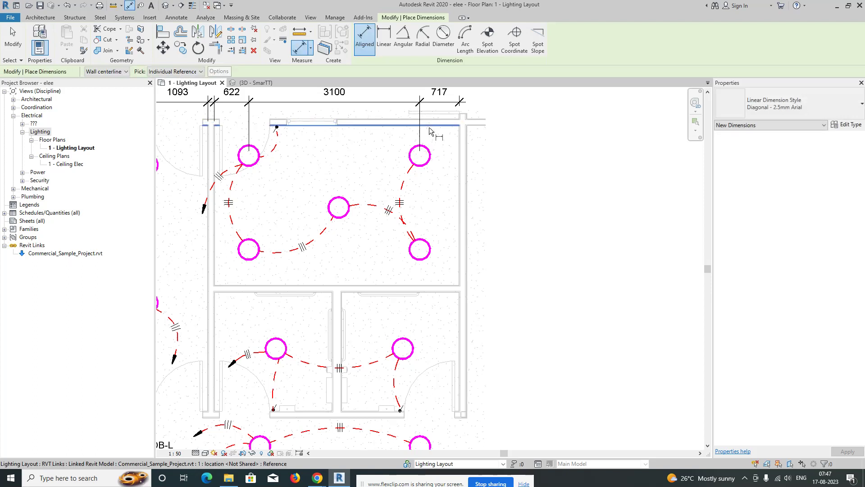
click(429, 131)
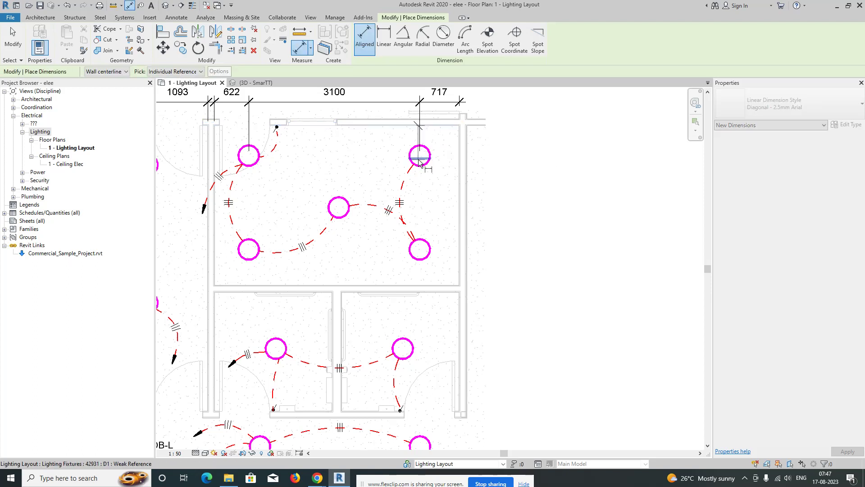
click(420, 250)
click(426, 288)
middle_drag(432, 330, 441, 264)
click(412, 284)
middle_drag(409, 346, 415, 288)
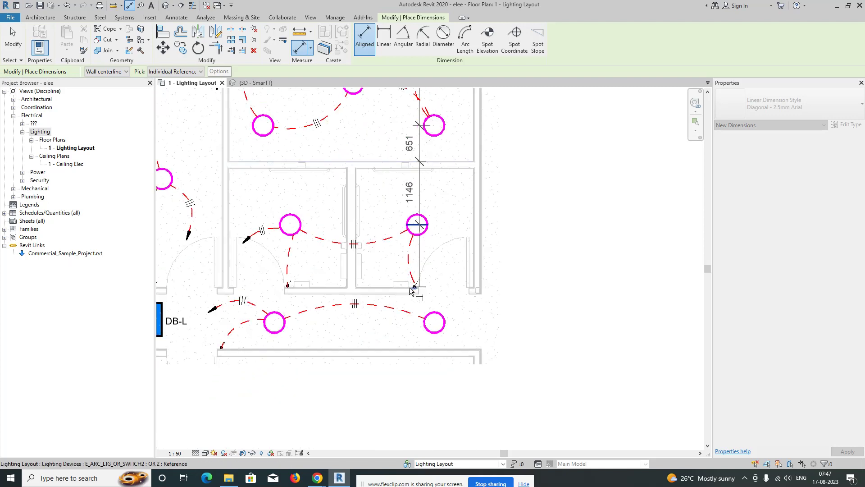
Step: Extend the vertical string through the small room's door wall, far corridor D1 fixture and lower corridor wall, and place it outside the building
scroll(405, 289, up, 1)
click(405, 290)
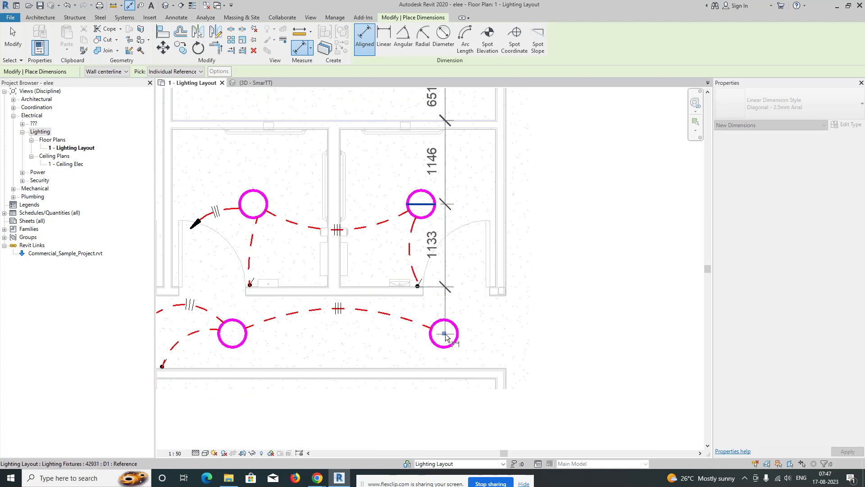
click(444, 334)
click(446, 369)
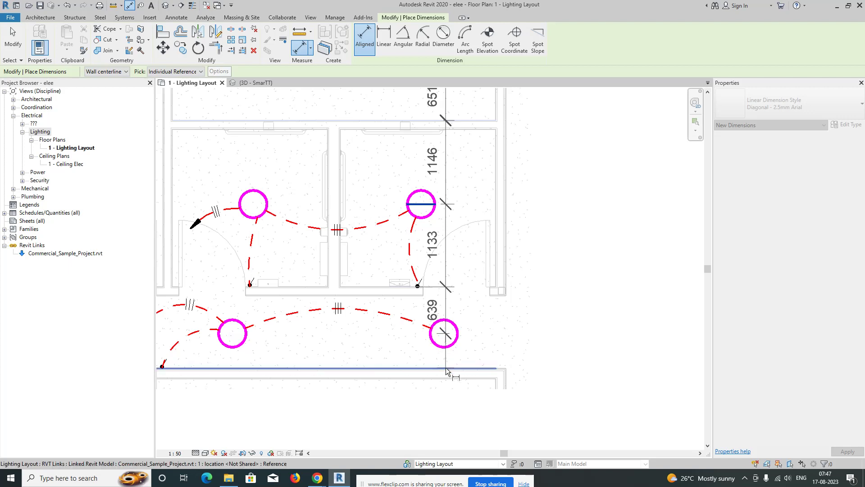
scroll(464, 354, down, 1)
click(529, 340)
scroll(565, 321, down, 2)
middle_drag(565, 320, 602, 333)
middle_drag(469, 237, 469, 269)
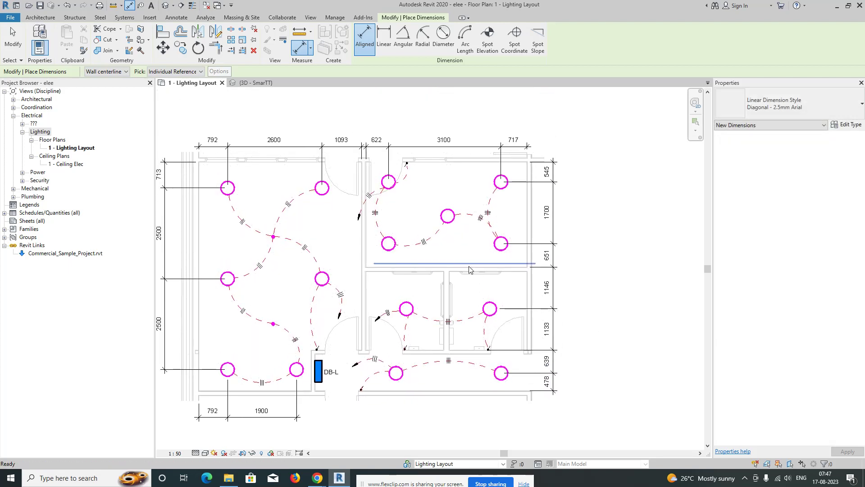